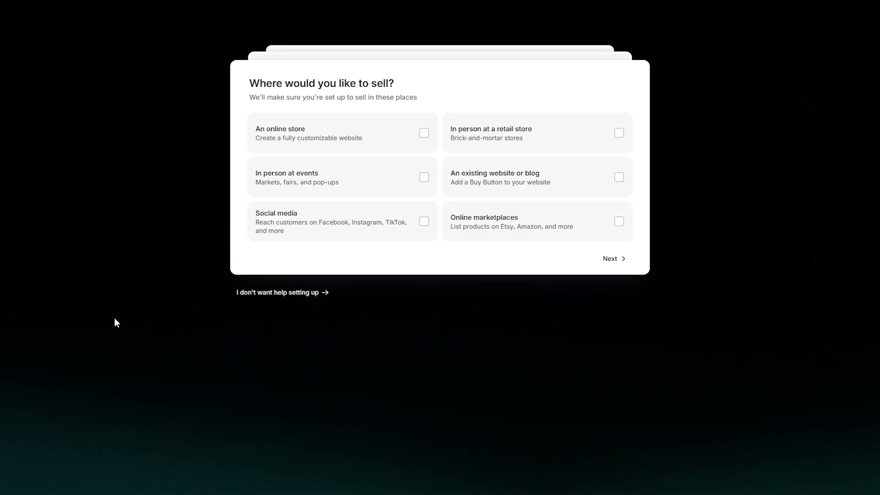
Step: Answer the store setup survey with an online store and products bought or made by the seller, and skip choosing a plan
left_click(343, 136)
left_click(610, 261)
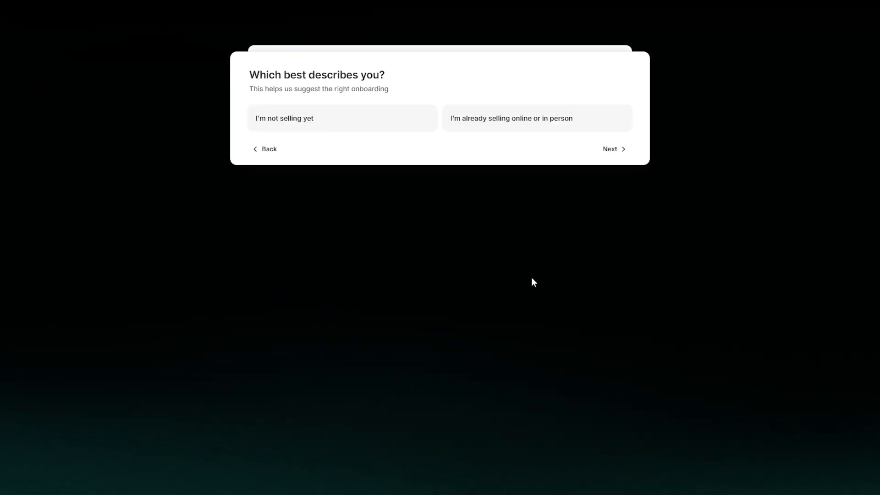
left_click(614, 149)
left_click(337, 122)
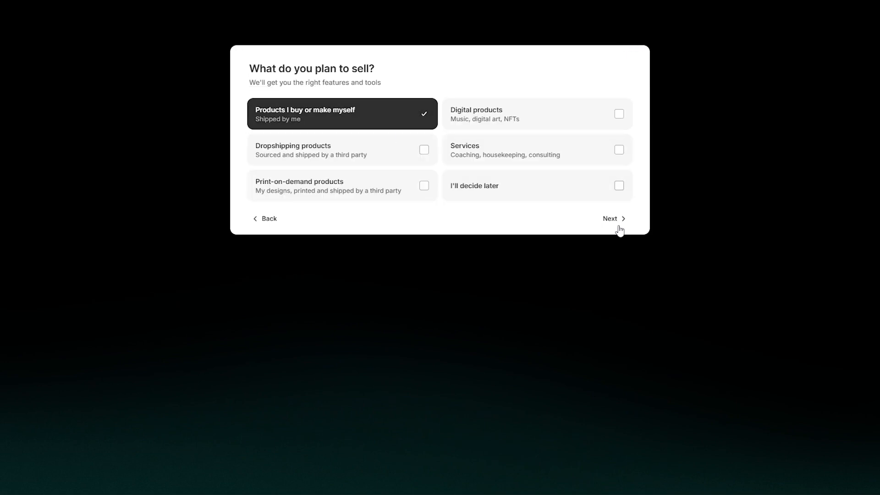
left_click(620, 218)
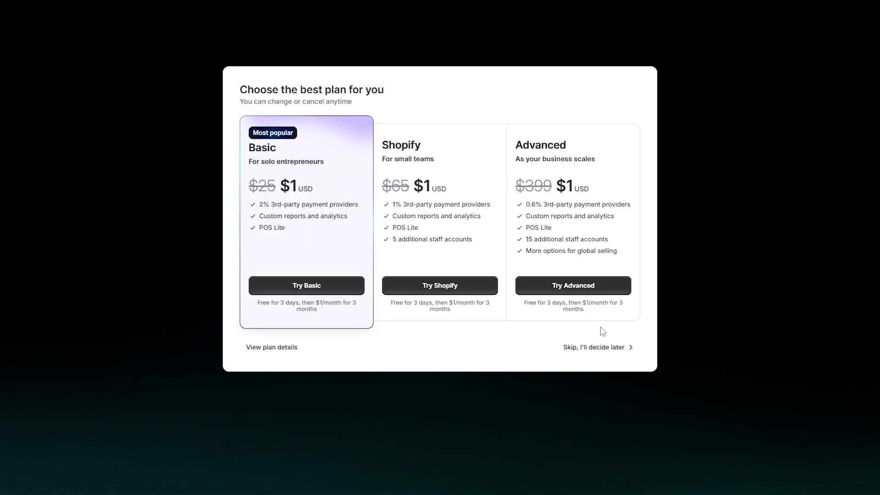
left_click(634, 347)
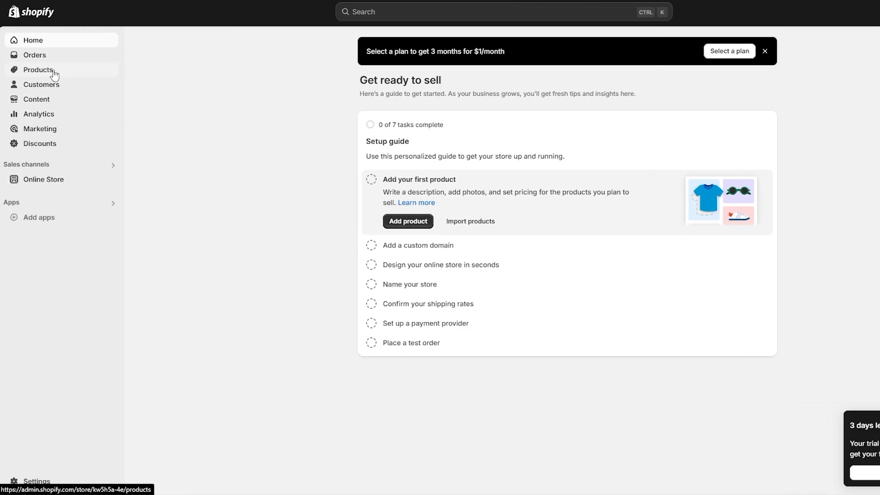
Step: Start a new product collection titled Mens and set its collection type to Smart
left_click(54, 73)
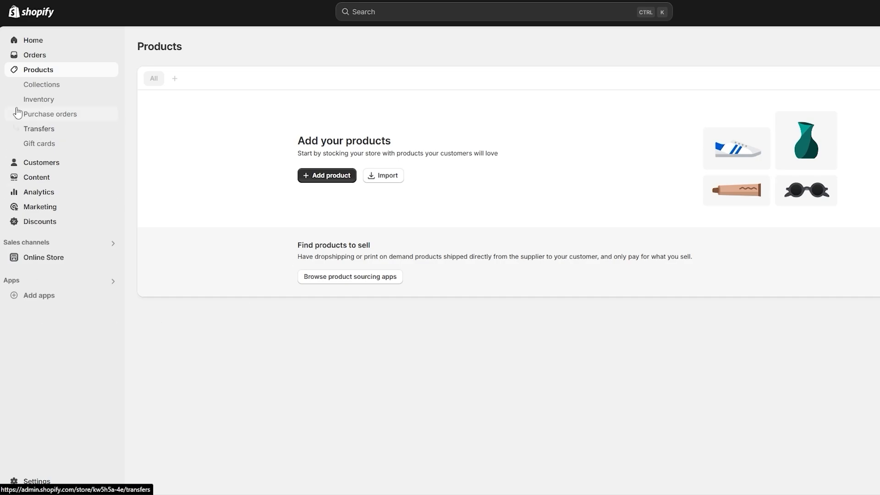
left_click(50, 90)
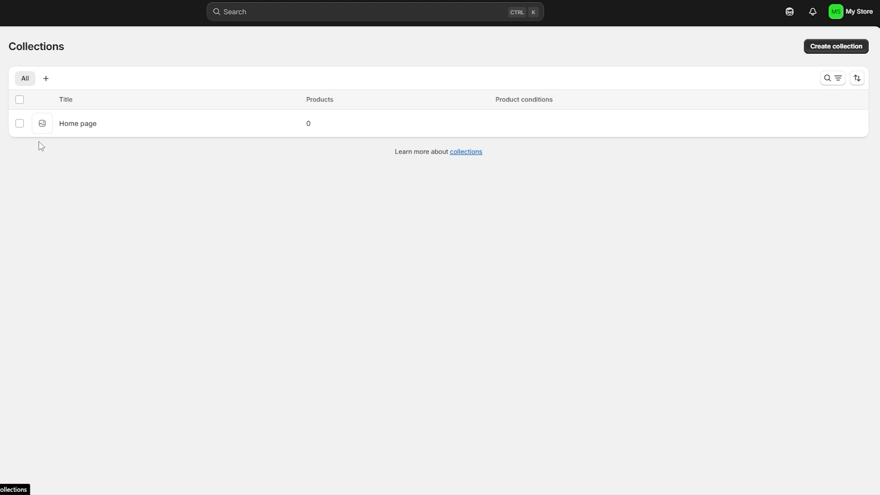
left_click(833, 50)
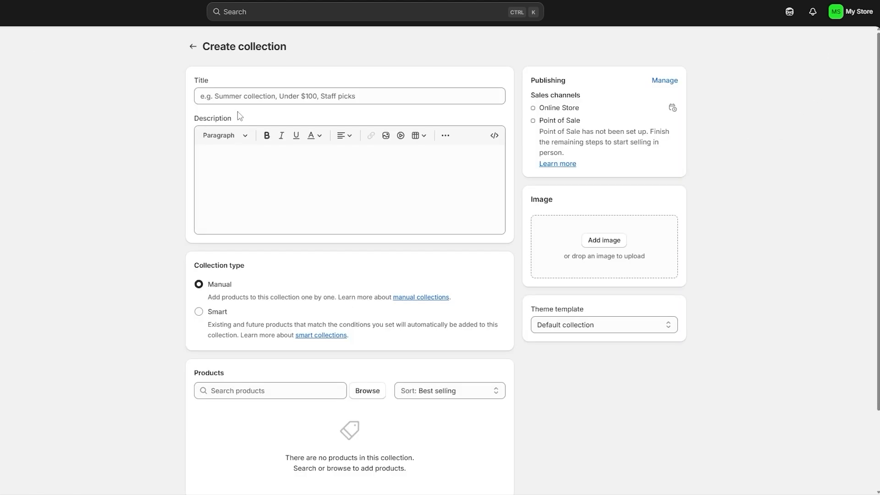
left_click(237, 96)
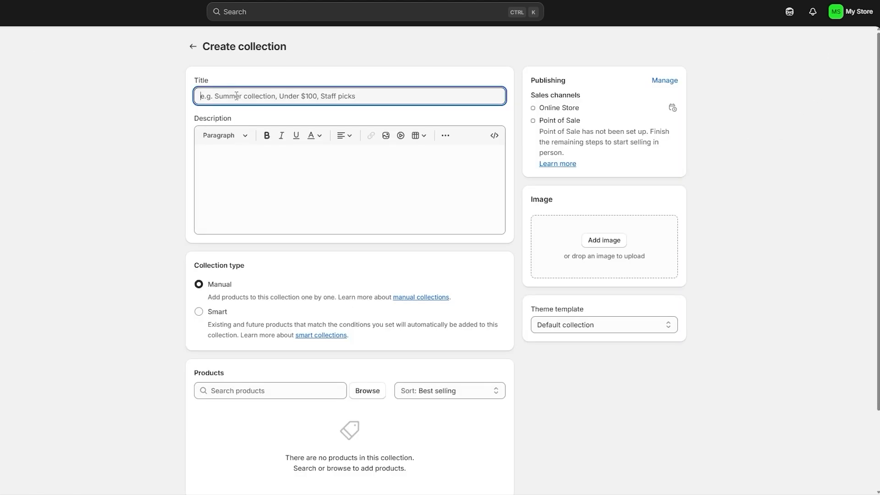
type("Mens")
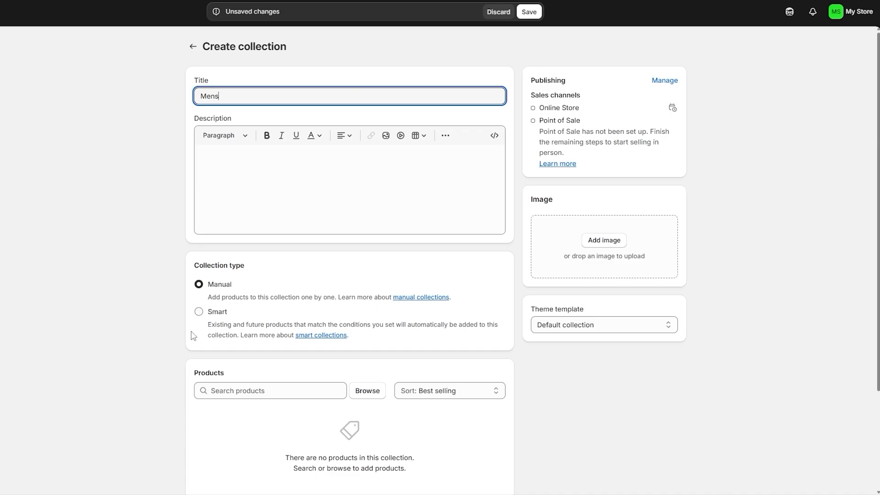
left_click(208, 312)
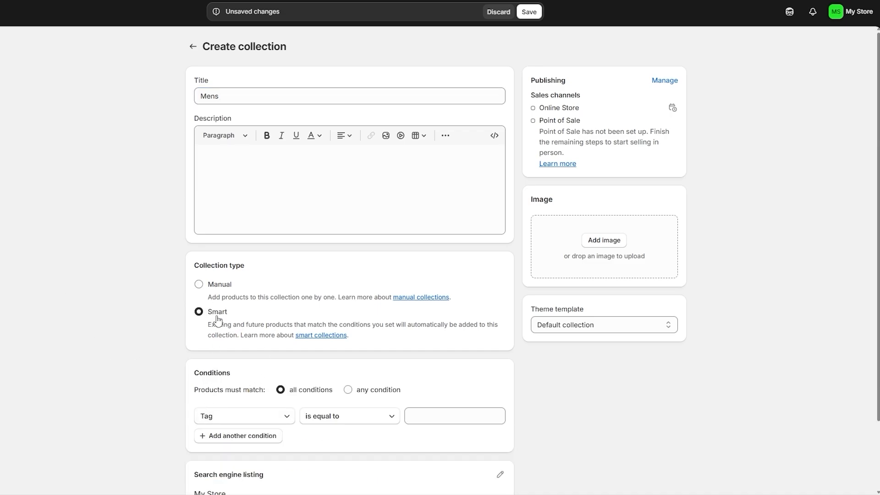
Step: Define the Mens collection's rule to match all conditions, with the product tag equal to Mens
scroll(219, 319, "down", 1)
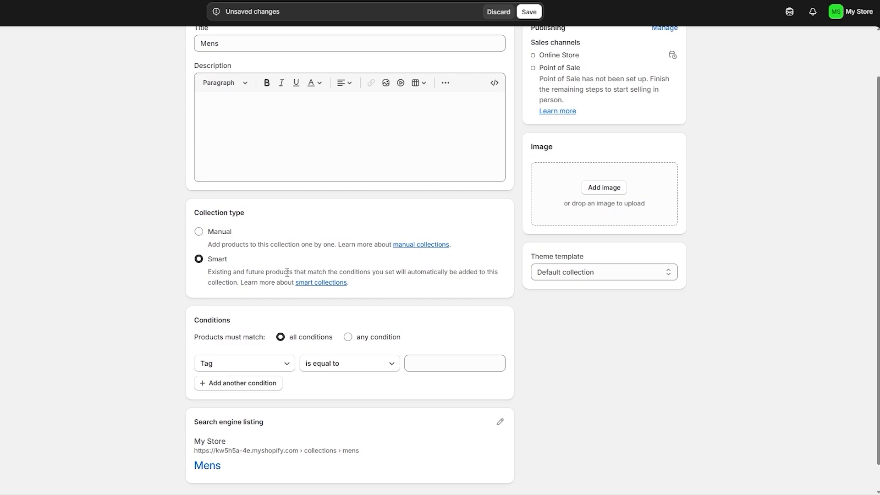
left_click_drag(318, 271, 480, 269)
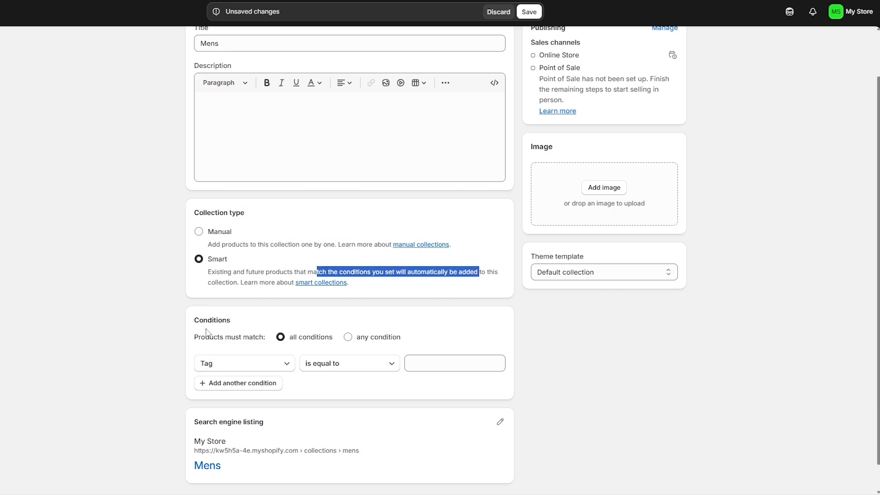
left_click(292, 339)
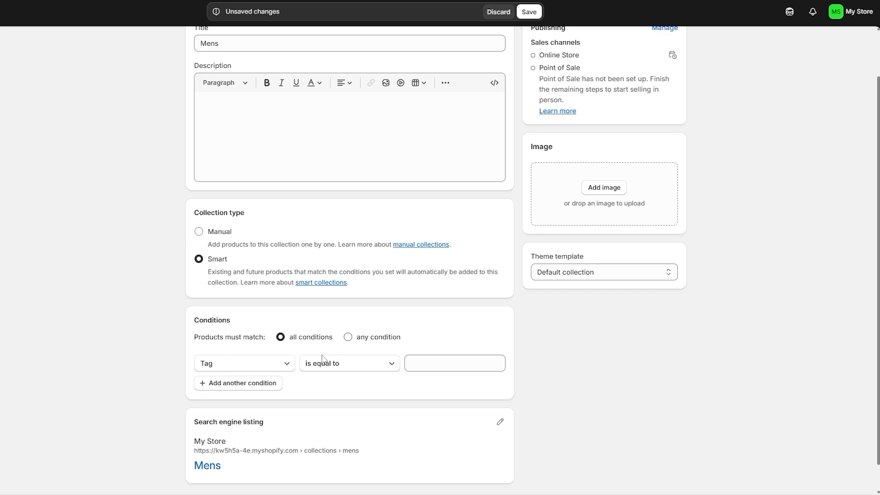
left_click(248, 366)
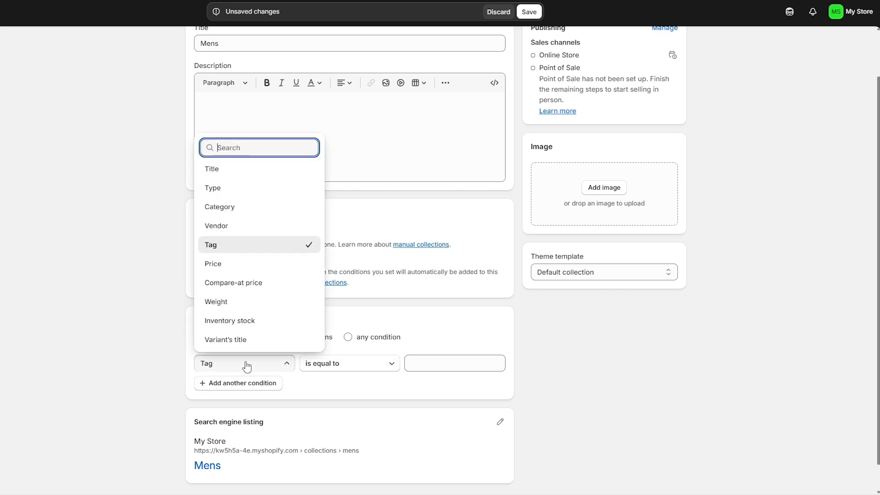
left_click(247, 367)
left_click(235, 363)
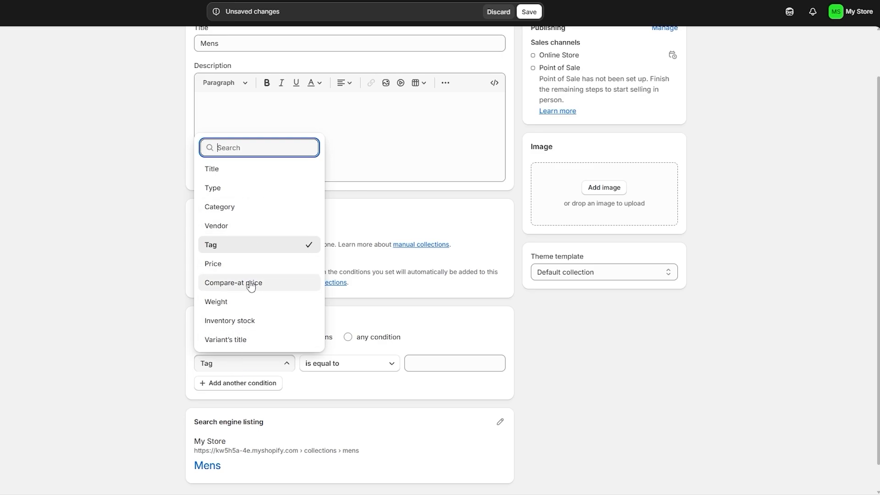
left_click(238, 369)
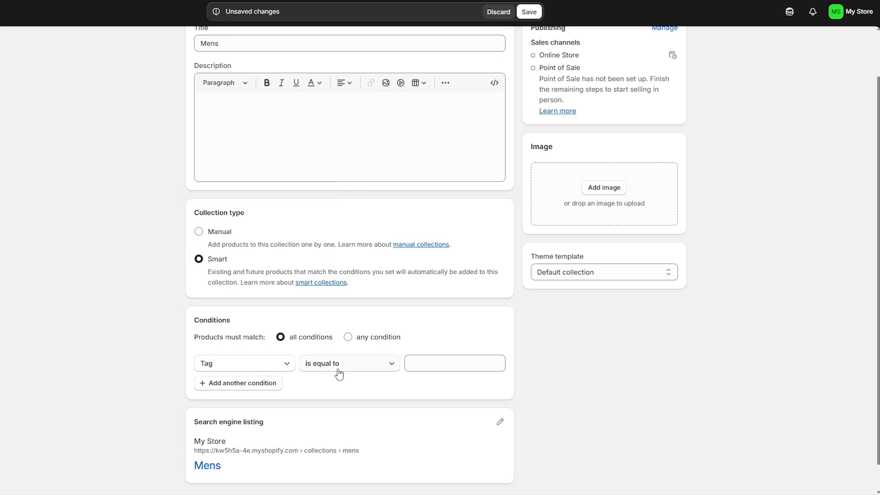
left_click(473, 369)
double_click(217, 43)
scroll(378, 328, "up", 1)
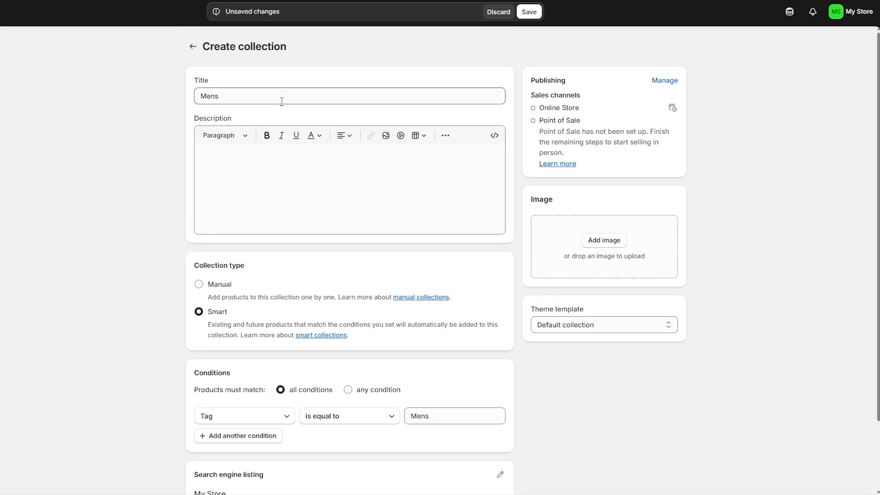
scroll(289, 379, "down", 2)
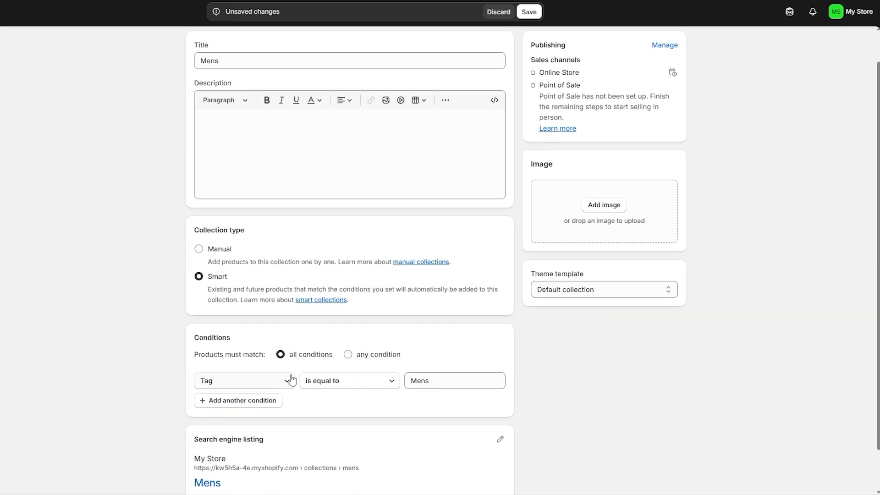
scroll(230, 415, "up", 2)
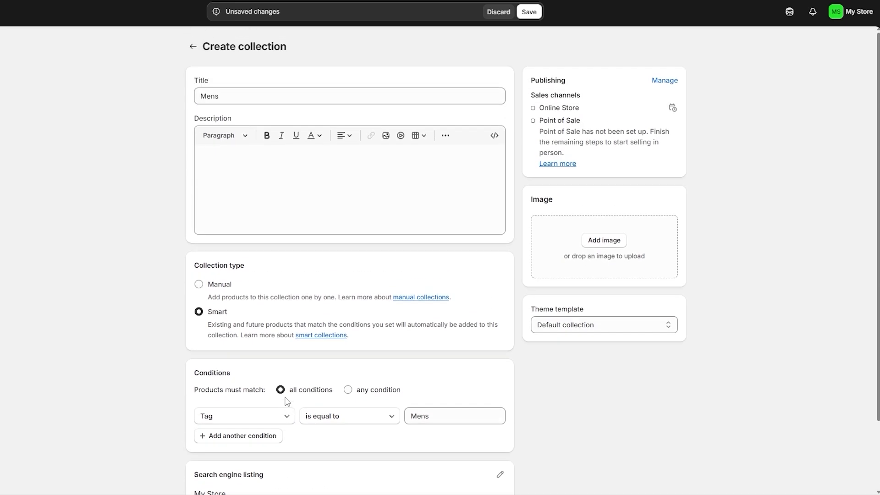
Step: Upload the photo of the man in the yellow hoodie and use it as the Mens collection's image
left_click(271, 149)
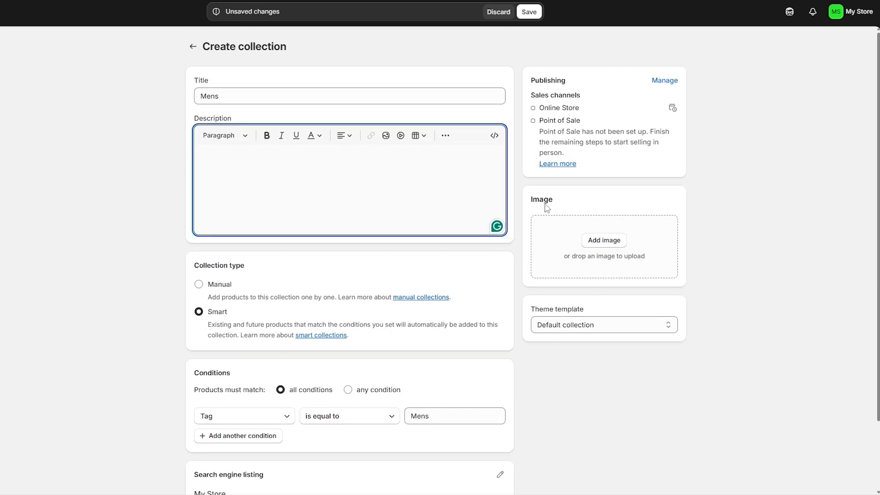
left_click(615, 253)
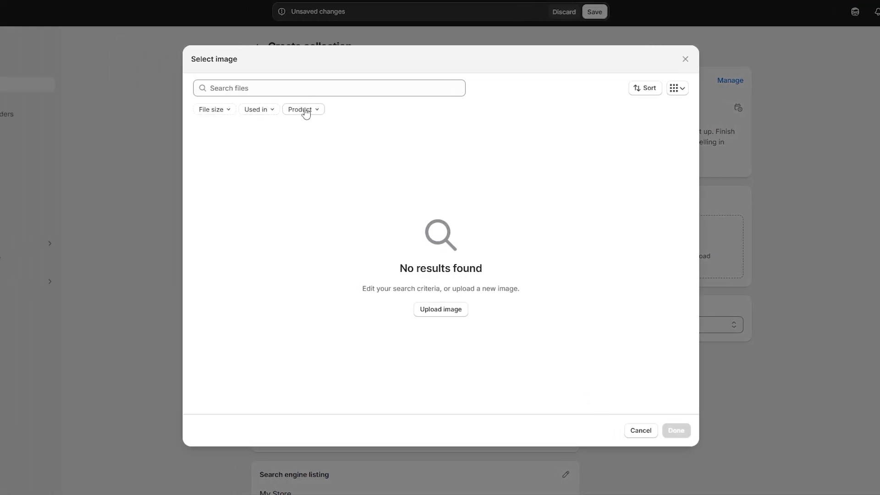
left_click(454, 311)
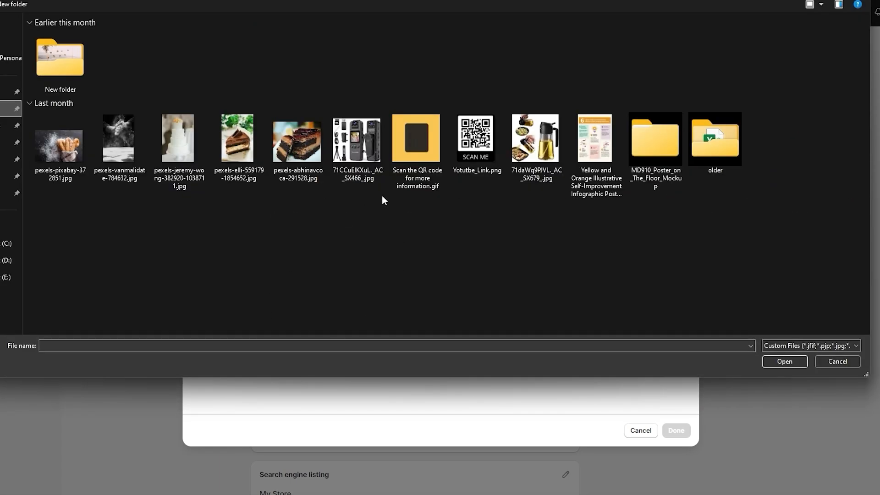
double_click(41, 62)
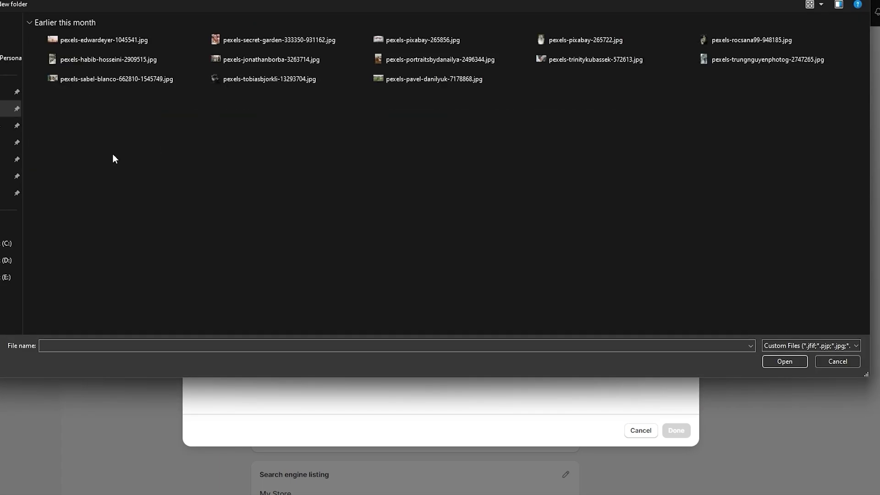
key("alt+Left")
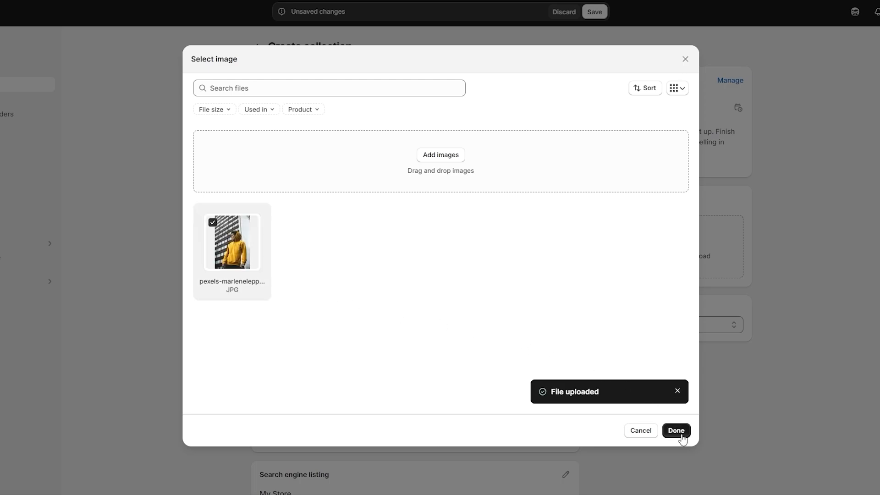
left_click(682, 436)
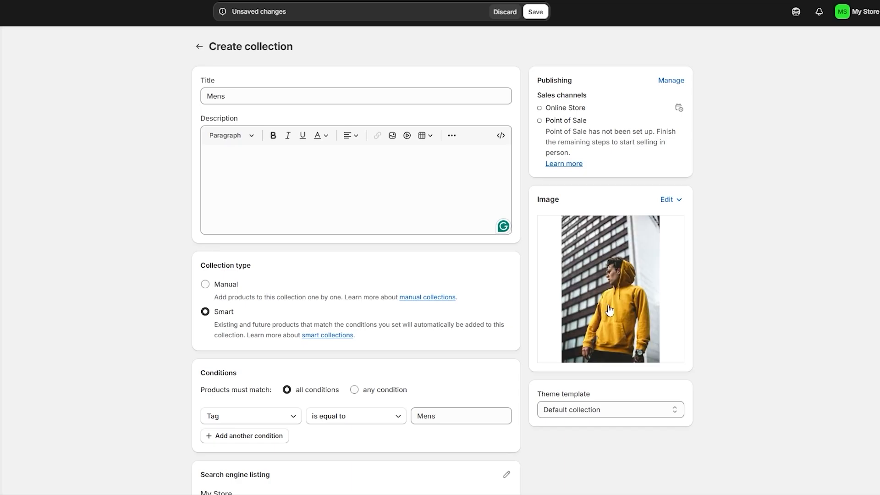
left_click(668, 199)
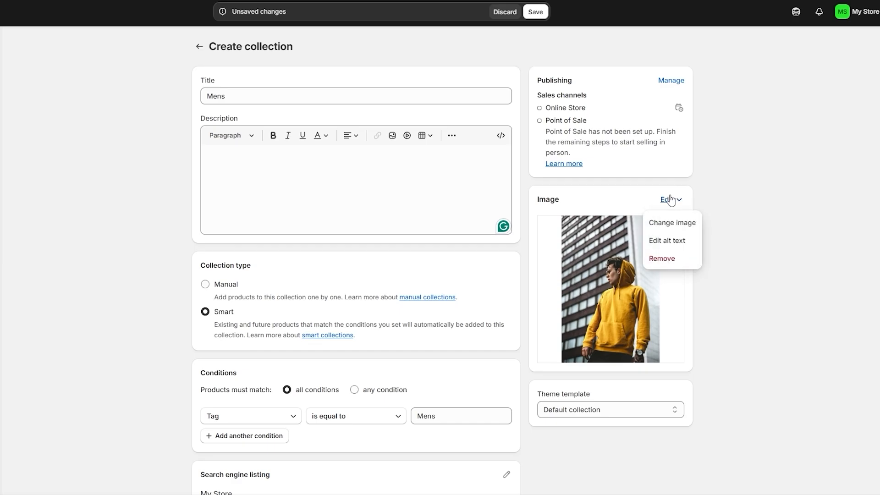
left_click(672, 223)
left_click(170, 247)
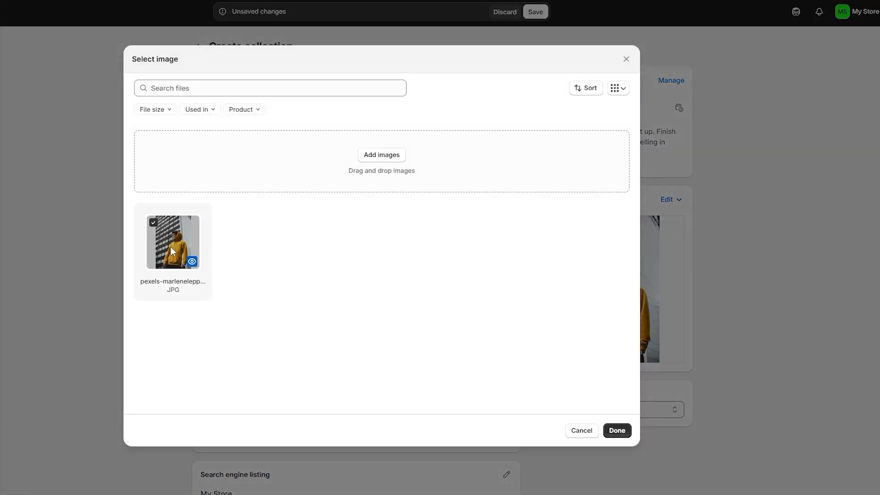
left_click(568, 431)
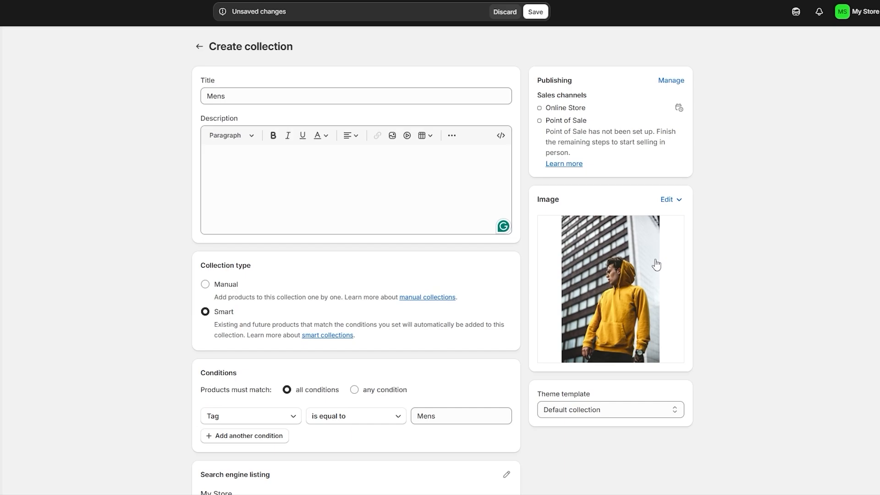
left_click(680, 205)
double_click(721, 262)
left_click(735, 331)
Step: Try adding a second tag condition to the Mens collection, and delete that extra condition
scroll(496, 259, "down", 3)
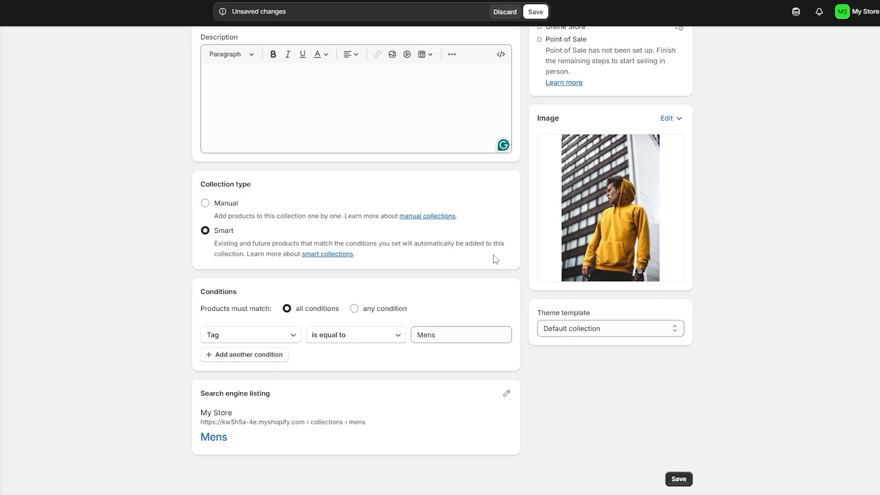
scroll(496, 253, "up", 3)
scroll(604, 197, "down", 3)
left_click(263, 362)
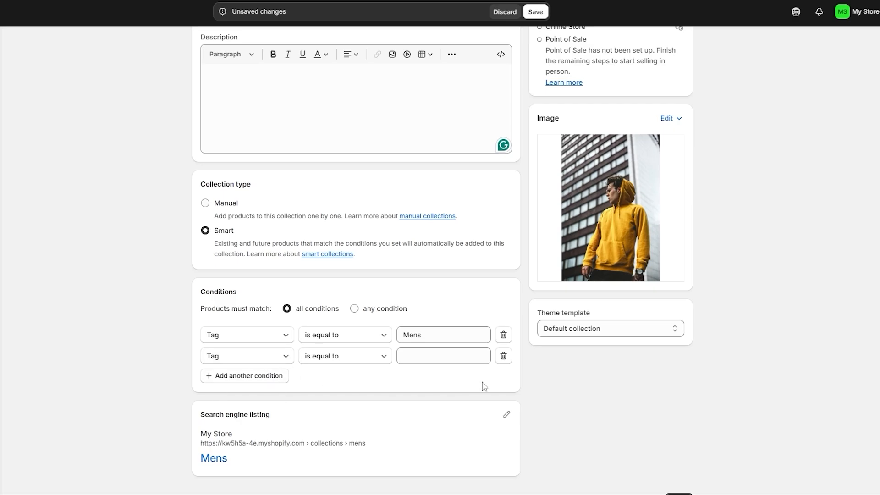
left_click(504, 357)
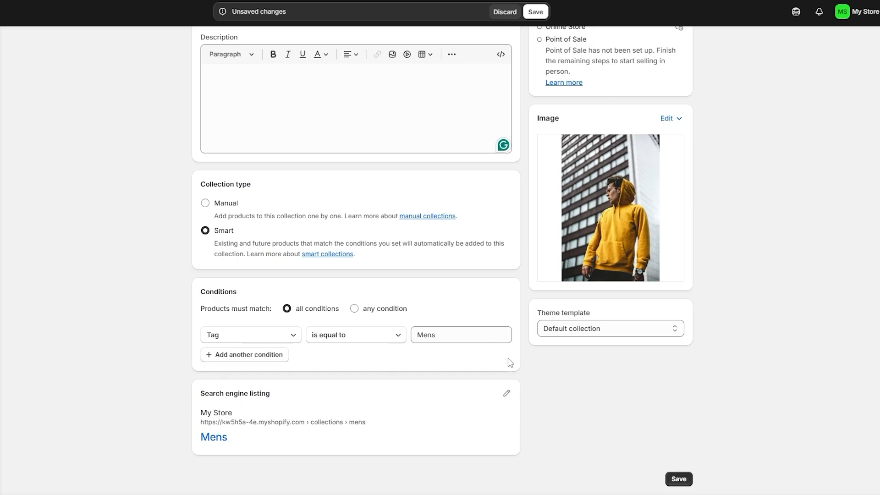
Step: Save the Mens collection and return to the list of collections
left_click(685, 481)
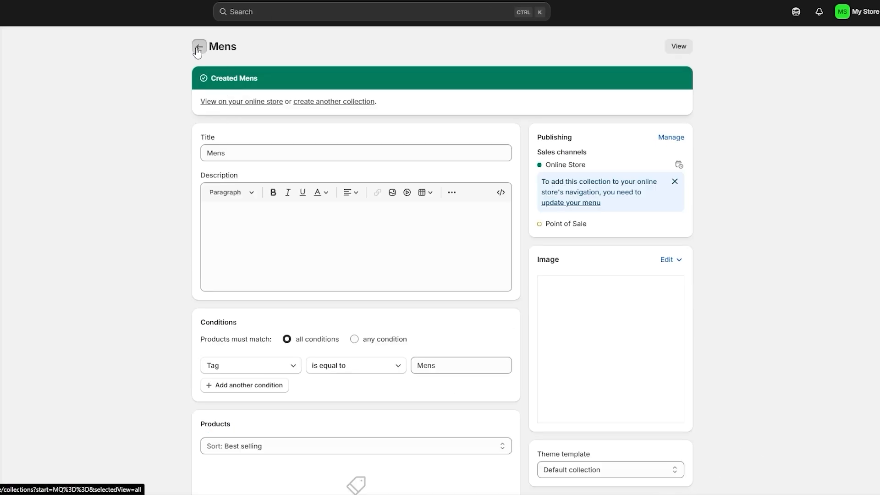
left_click(198, 47)
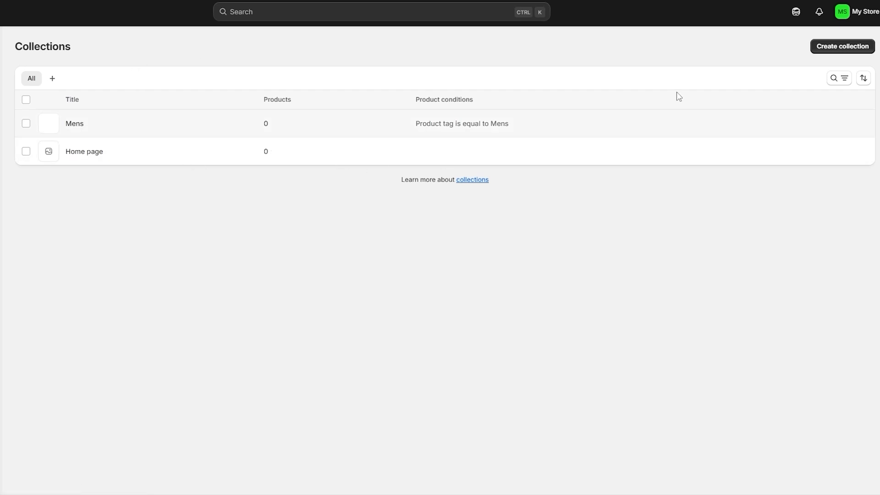
Step: Start another collection titled Women and set its collection type to Smart
left_click(845, 48)
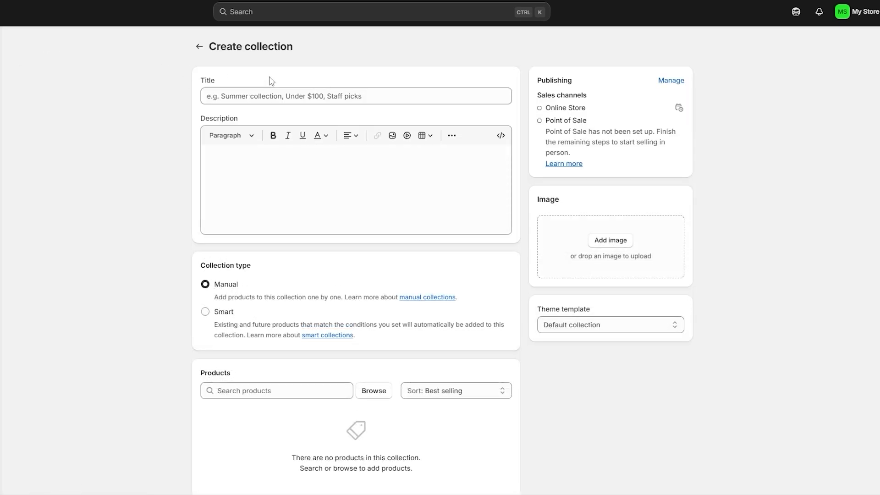
left_click(268, 94)
type("Women")
left_click(205, 311)
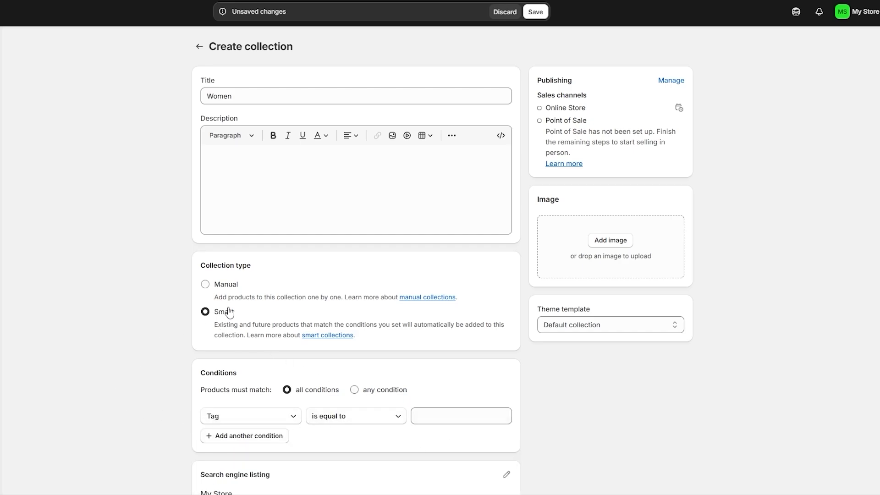
Step: Set the Women collection's condition to tag is equal to Women and save the collection
left_click(418, 416)
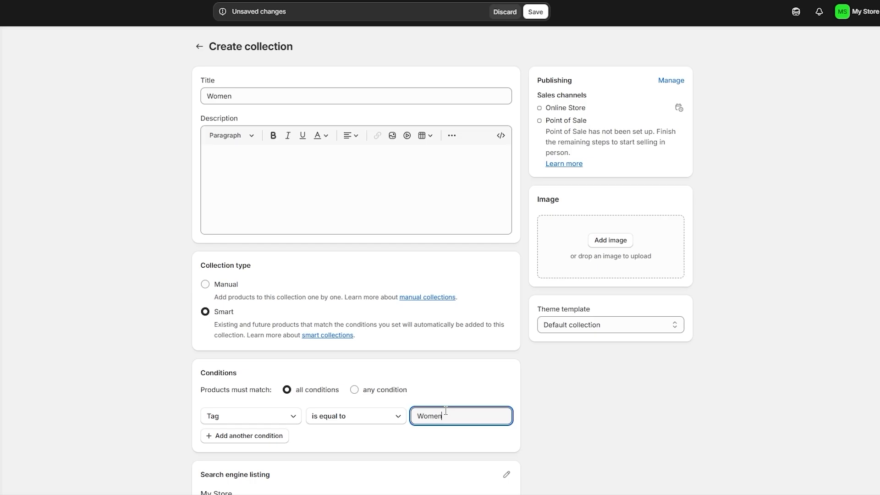
left_click(533, 12)
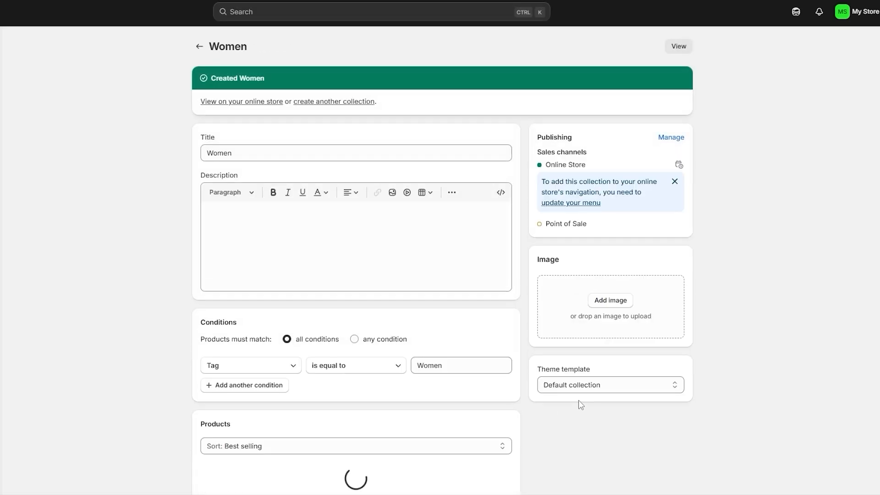
scroll(330, 324, "down", 4)
scroll(320, 322, "up", 4)
Step: Upload an image for the Women collection, save the change, and return to the list of collections
left_click(603, 301)
left_click(385, 177)
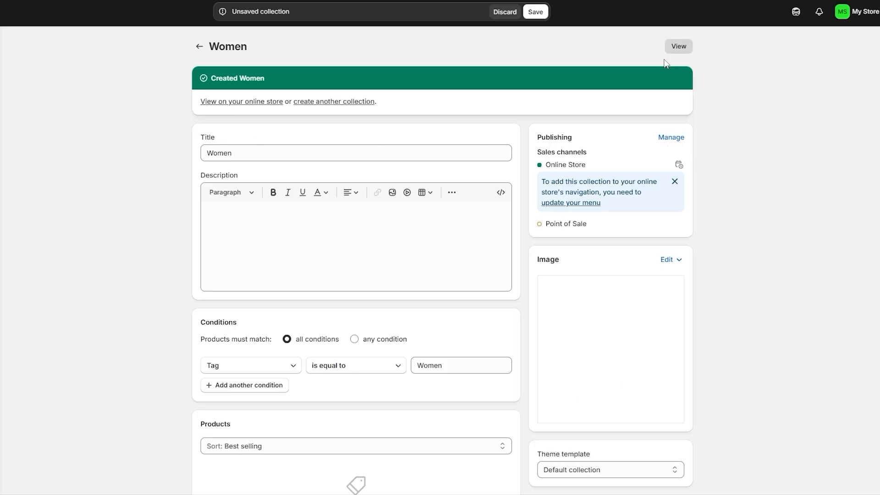
left_click(535, 12)
left_click(202, 54)
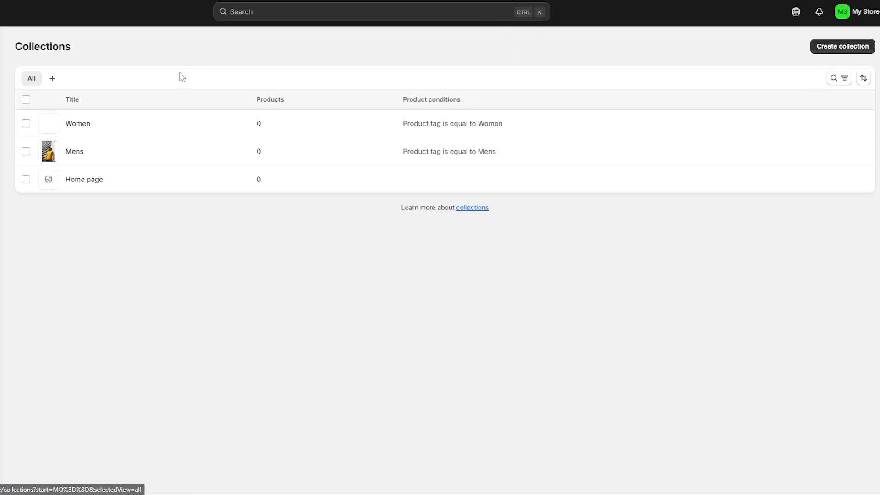
Step: Delete the Home page collection permanently
left_click(32, 186)
key("alt+Left")
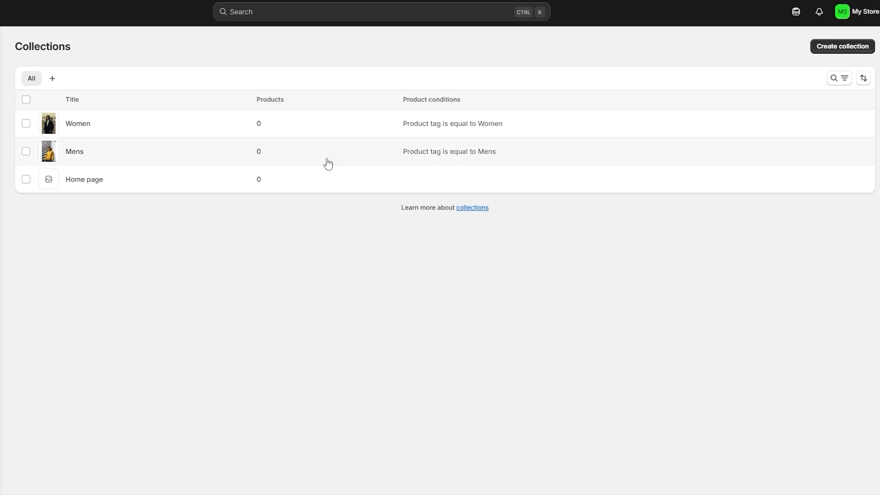
left_click(28, 183)
left_click(629, 481)
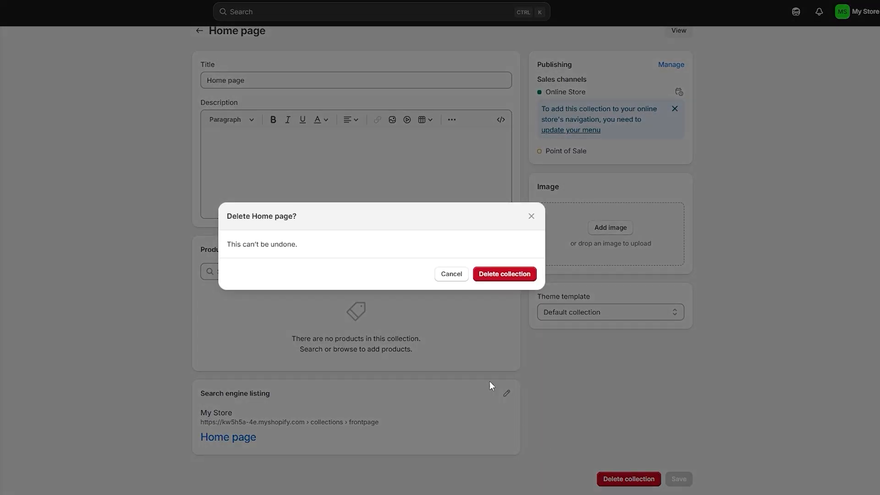
left_click(504, 273)
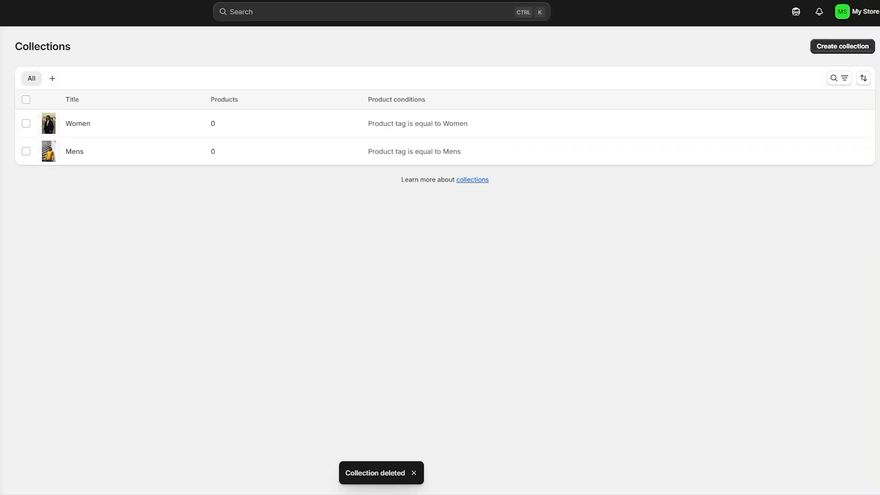
Step: Go to the store's products and start adding a new product
left_click(1, 65)
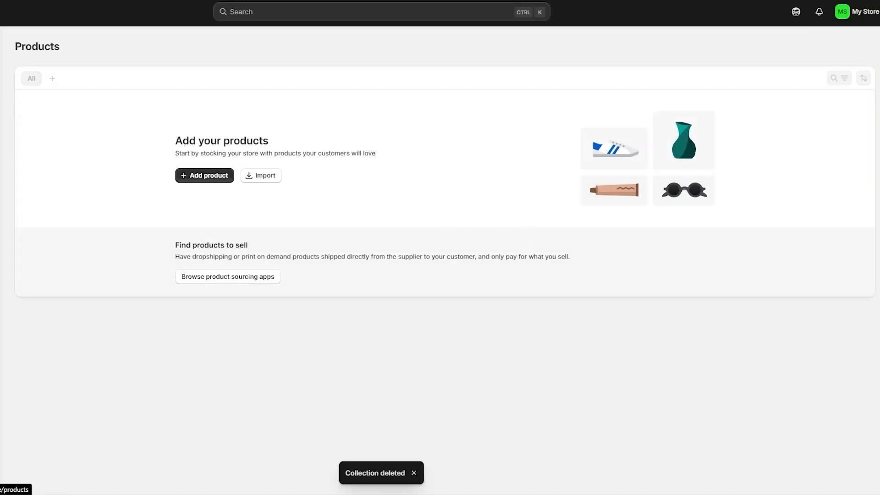
left_click(202, 180)
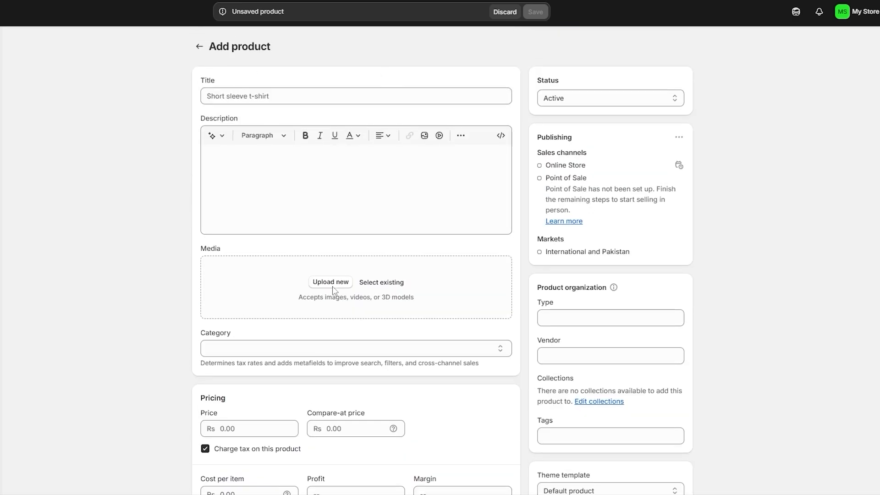
Step: Look through the new product form, from title, description and media to pricing, inventory, shipping and tags
scroll(487, 236, "down", 6)
scroll(257, 122, "up", 6)
left_click_drag(205, 119, 197, 234)
left_click(214, 247)
scroll(705, 275, "down", 5)
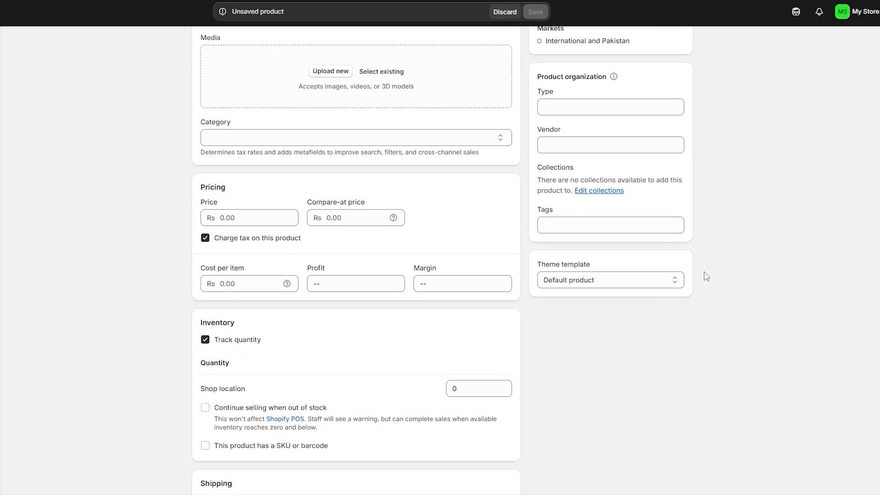
scroll(668, 320, "up", 3)
left_click(590, 323)
scroll(177, 338, "down", 3)
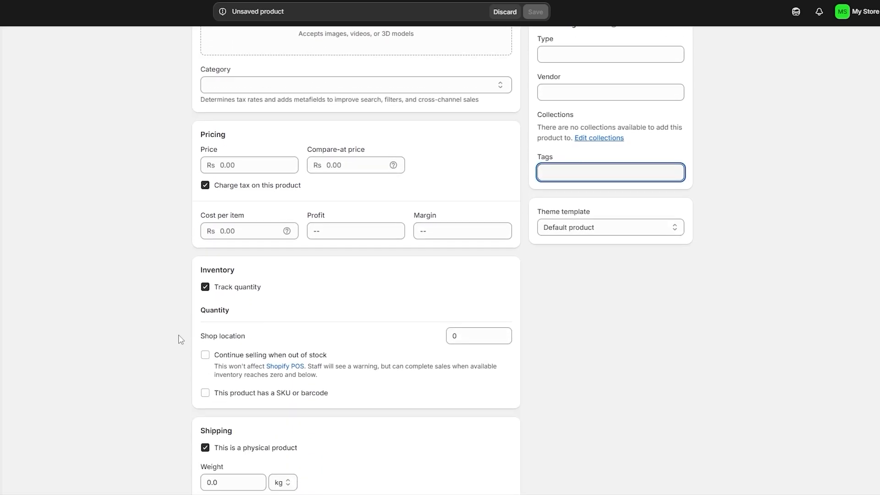
Step: Fill in the product as Mens Classic Jeans with four photos and the Jeans in Pants category, generating an Expert-tone description from "Men's Classic Denim Jeans"
scroll(285, 173, "up", 6)
left_click(330, 282)
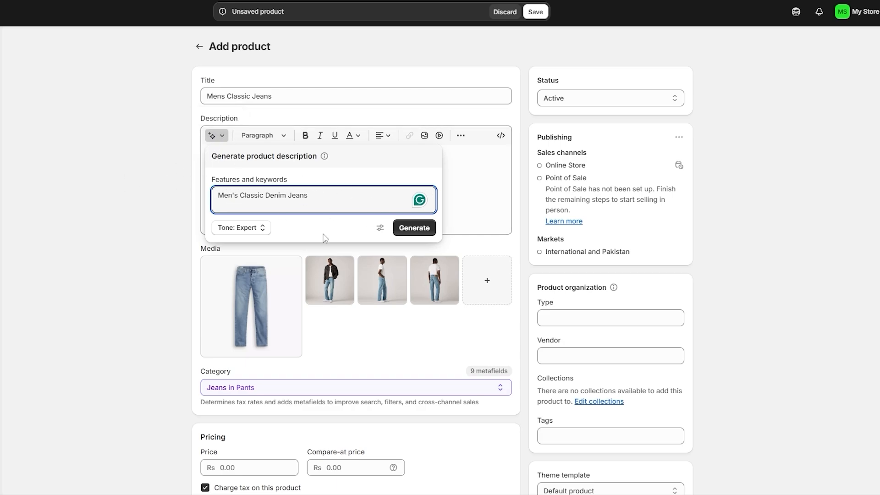
left_click(419, 229)
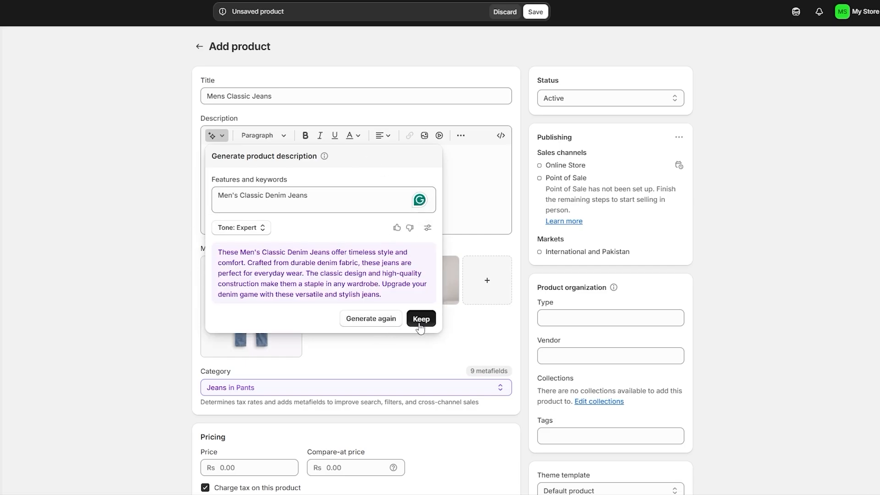
left_click(420, 323)
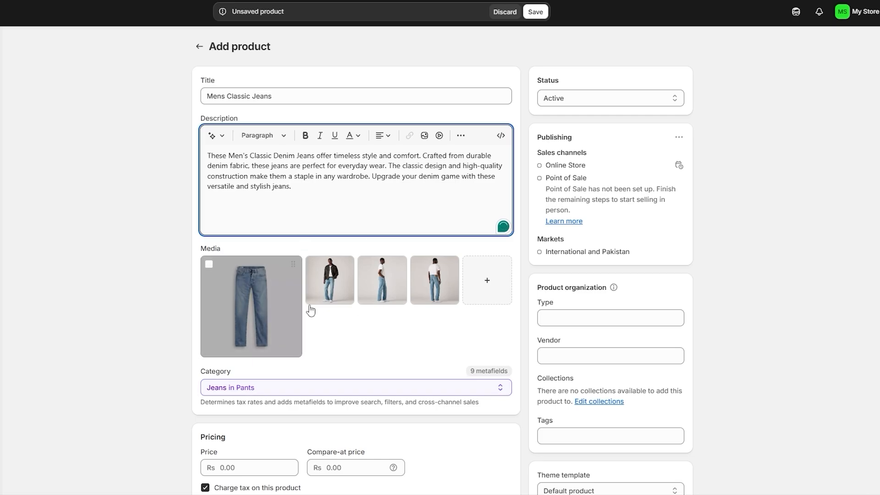
Step: Add the tag Mens to the jeans product
scroll(308, 309, "down", 5)
scroll(385, 311, "up", 5)
scroll(584, 357, "down", 1)
scroll(584, 357, "down", 2)
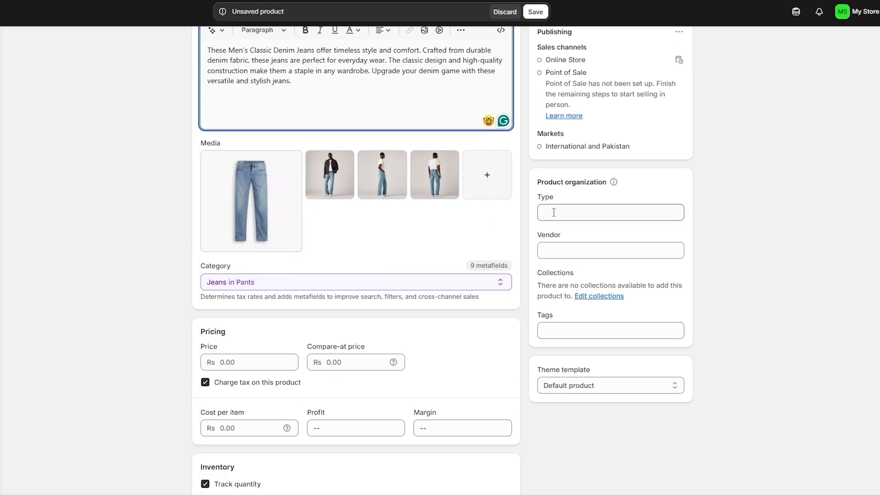
left_click(560, 326)
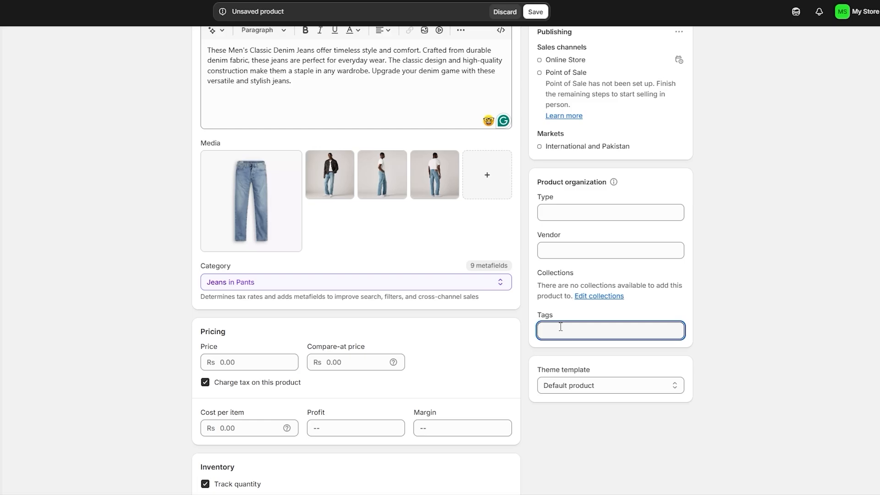
type("Mens")
left_click(577, 362)
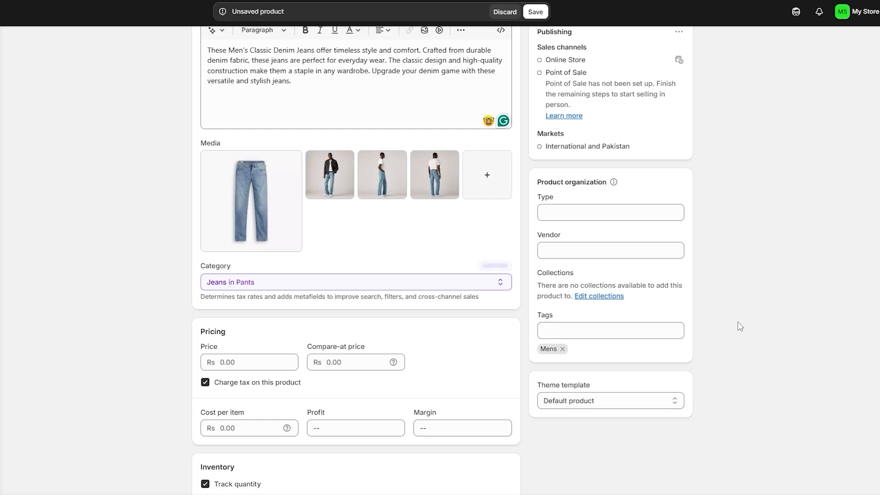
Step: Set the jeans' price to Rs 65.00 and the compare-at price to Rs 75.00
scroll(226, 249, "down", 3)
scroll(220, 317, "down", 5)
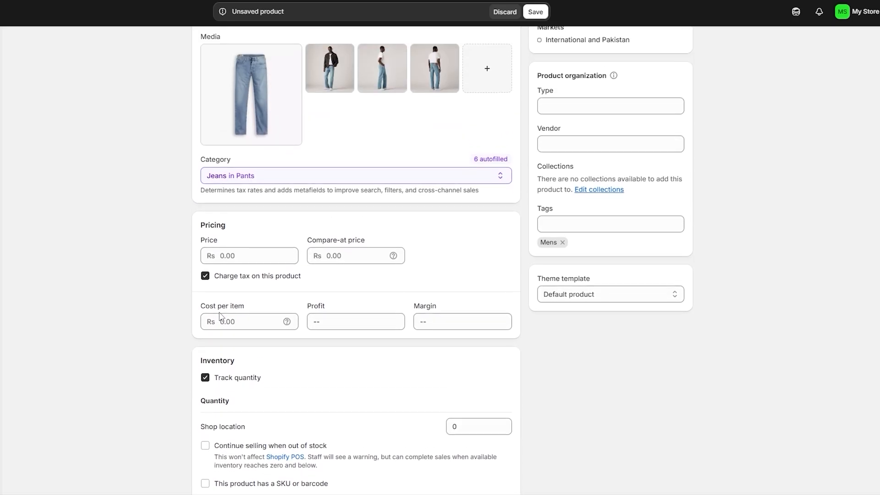
scroll(220, 316, "up", 7)
left_click(243, 369)
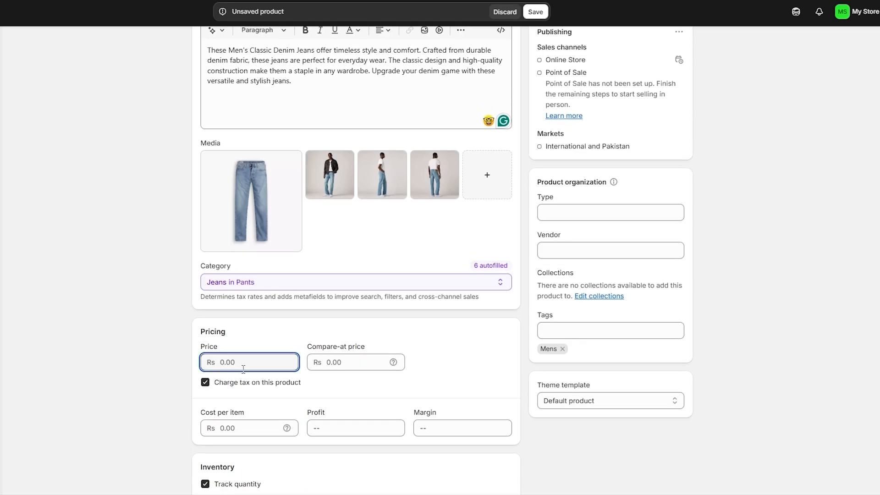
left_click(321, 361)
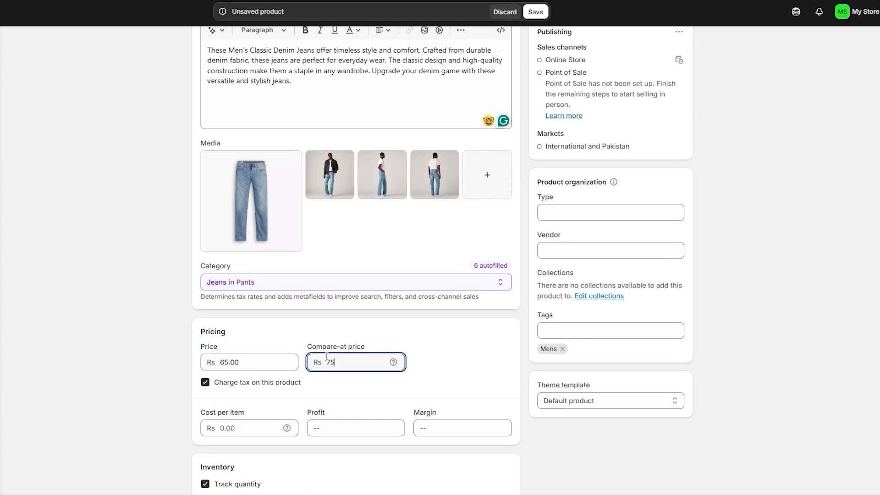
left_click(235, 430)
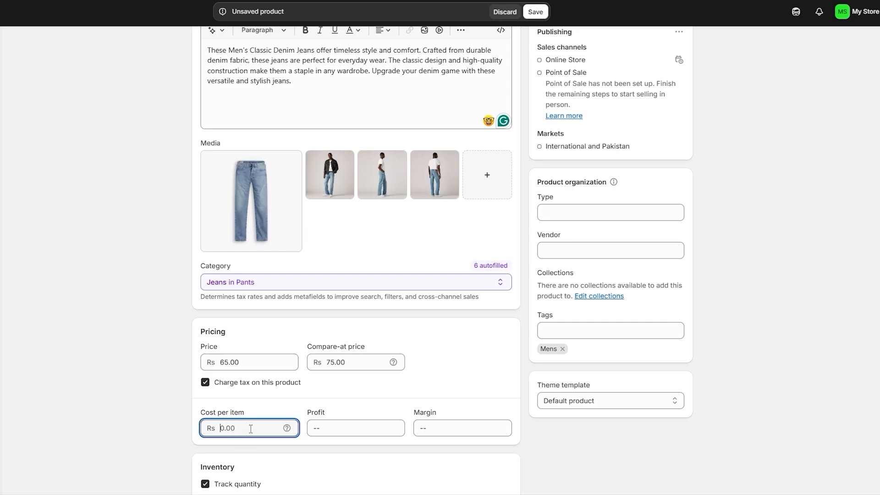
Step: Set the jeans' inventory quantity at the shop location to 20
scroll(176, 386, "down", 6)
left_click(171, 358)
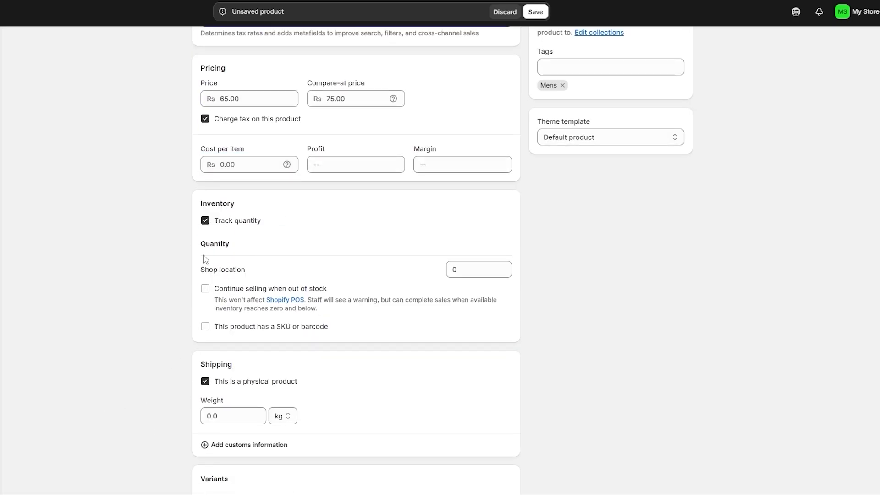
left_click(479, 271)
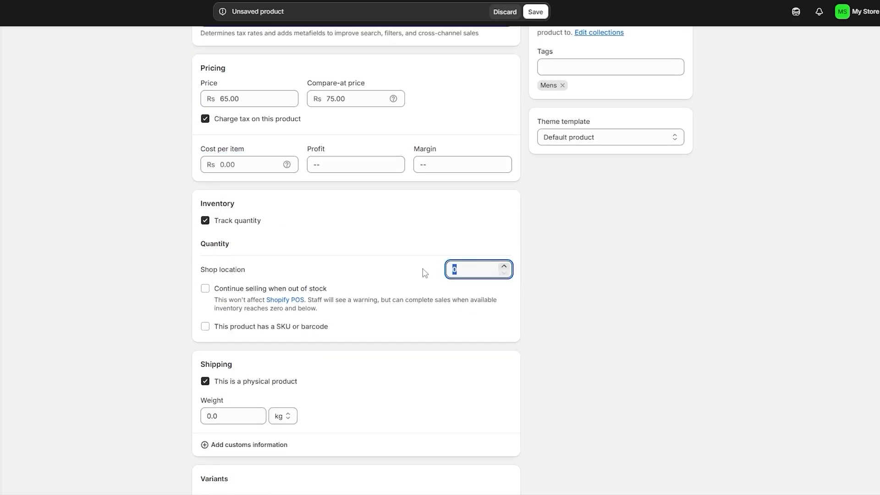
double_click(151, 302)
Step: Set the jeans' shipping weight to 0.5 kg
scroll(153, 301, "down", 5)
left_click(229, 208)
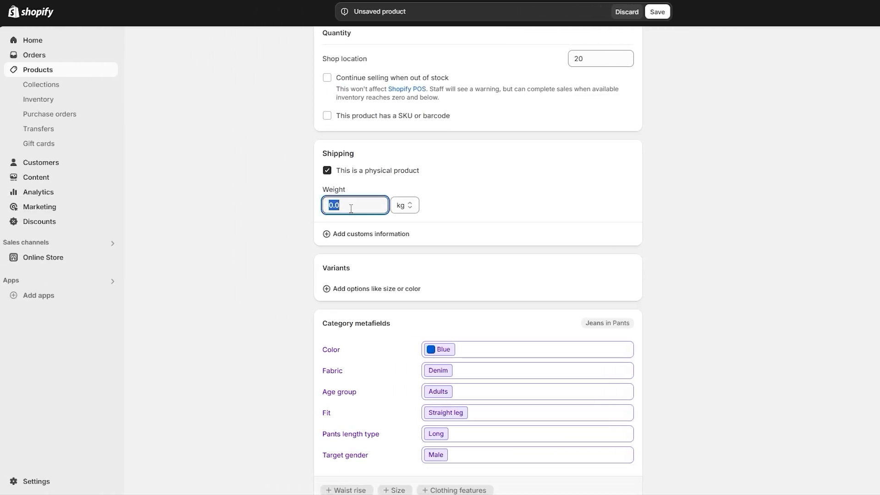
type("0.")
left_click(338, 227)
Step: Review the category metafields and the choices offered for Fit, keeping Straight leg selected
scroll(328, 261, "down", 3)
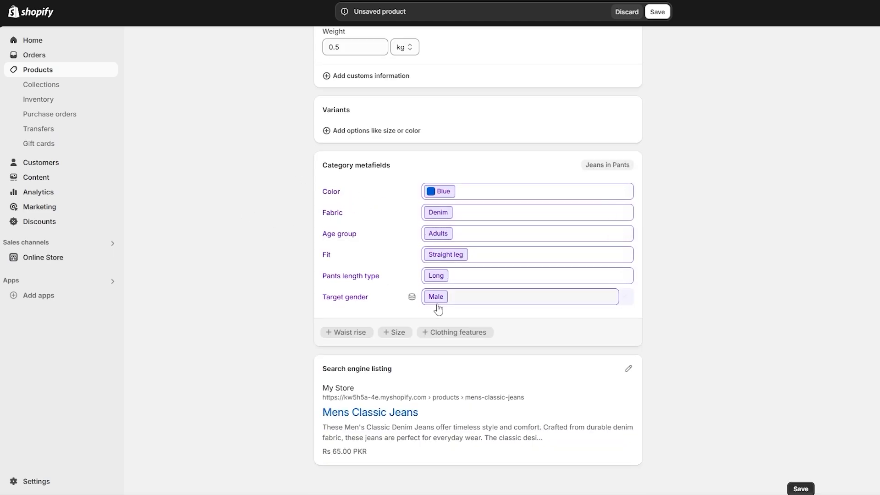
left_click(447, 255)
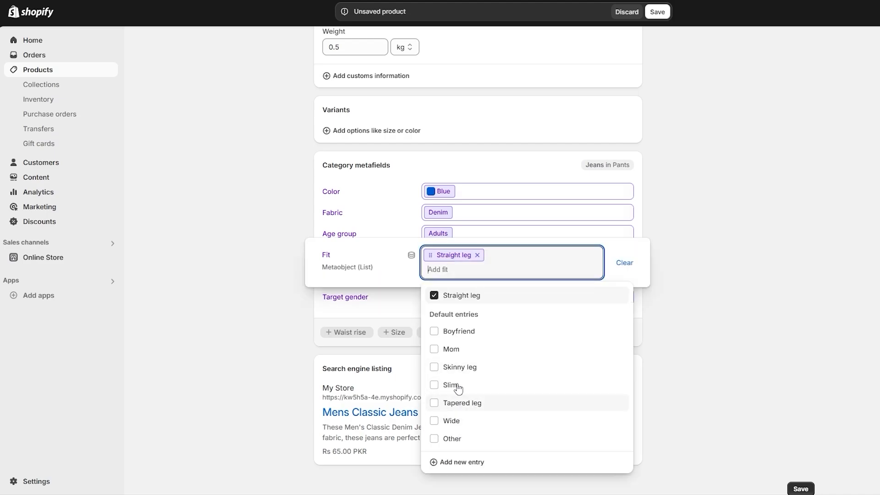
left_click(756, 306)
Step: Check the available product status options and keep the status as Active
scroll(387, 354, "up", 15)
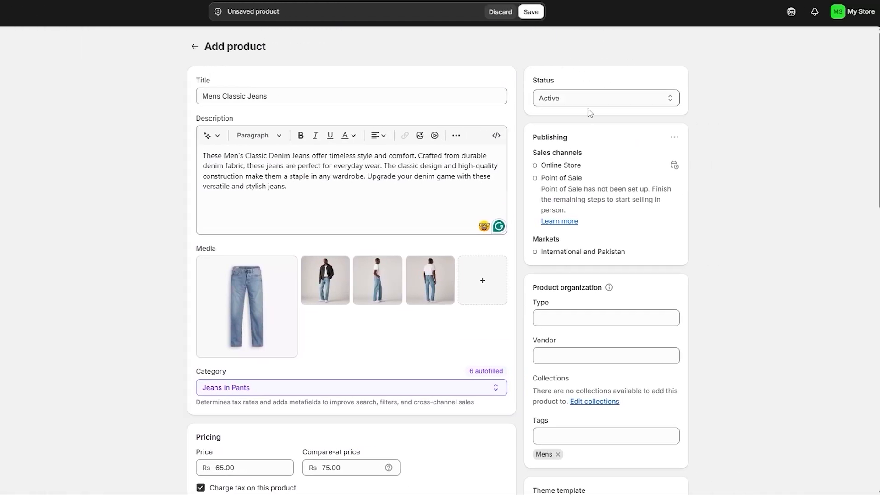
left_click_drag(536, 87, 555, 87)
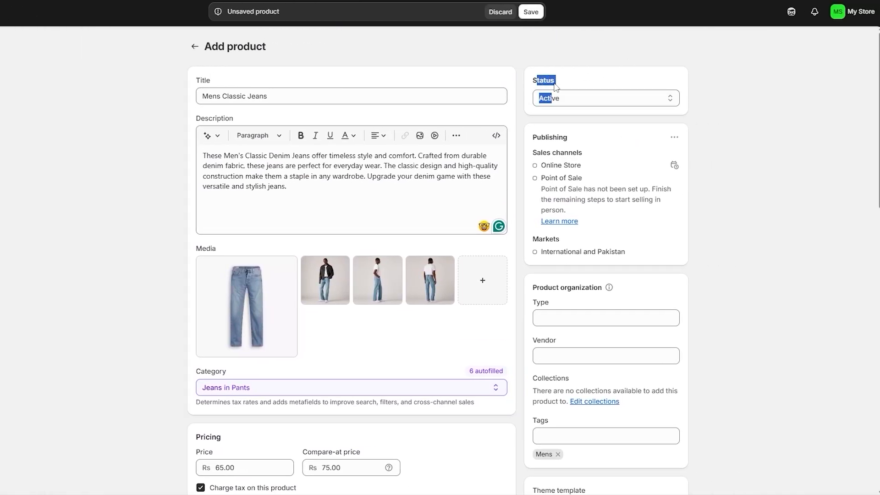
left_click(553, 102)
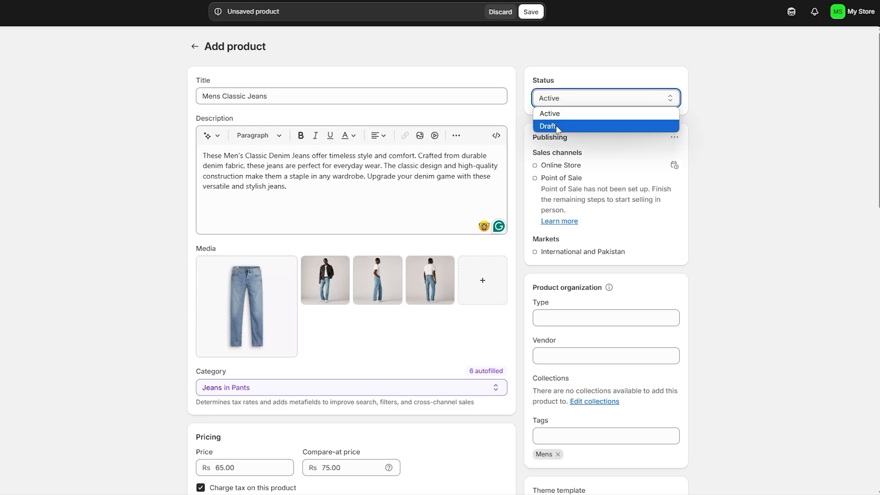
left_click(551, 105)
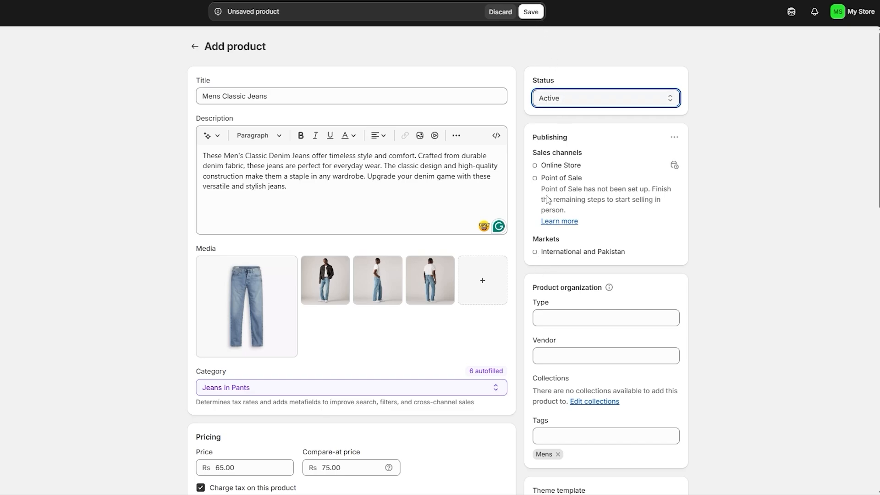
Step: Remove Point of Sale from the jeans' sales channels so that only Online Store is selected
left_click_drag(538, 149, 564, 188)
left_click(575, 157)
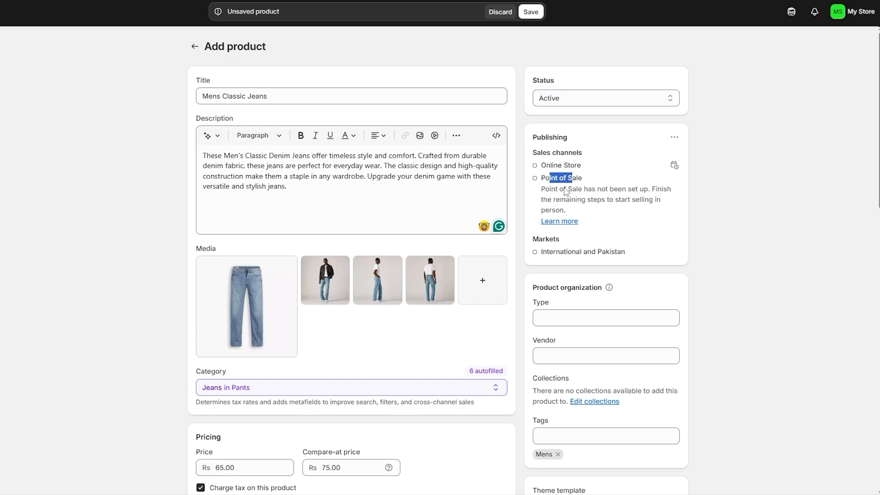
left_click(674, 137)
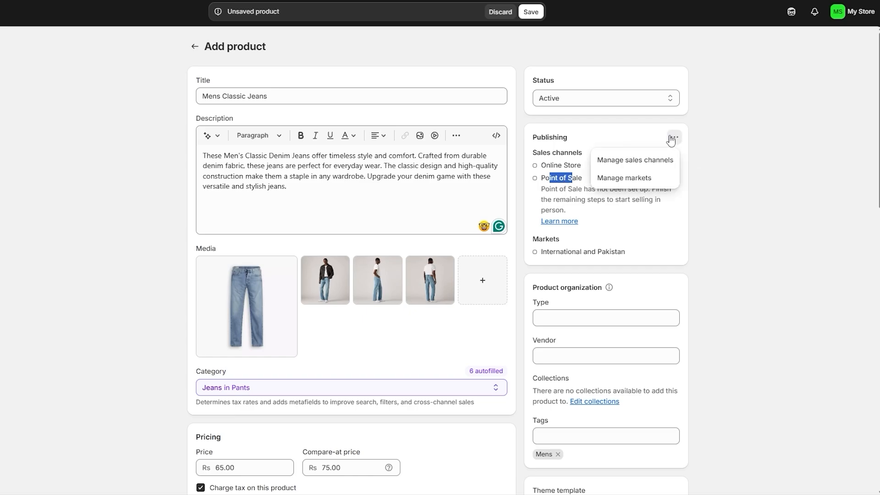
left_click(612, 161)
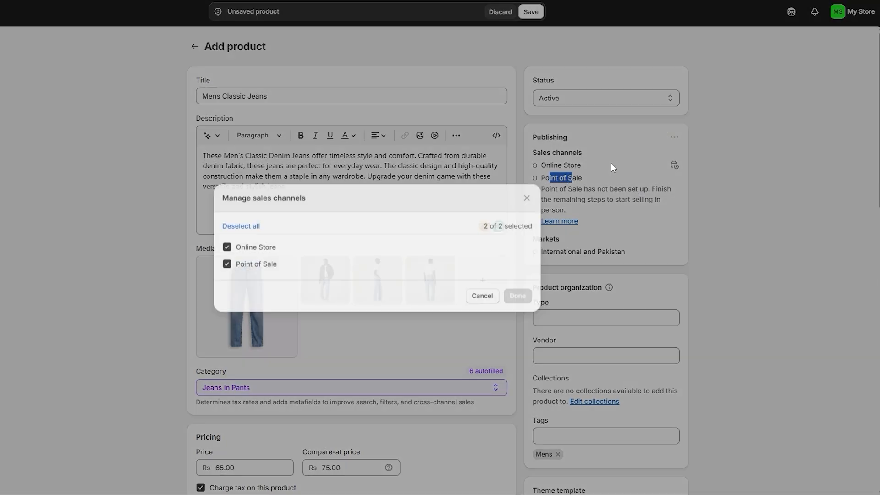
left_click(228, 262)
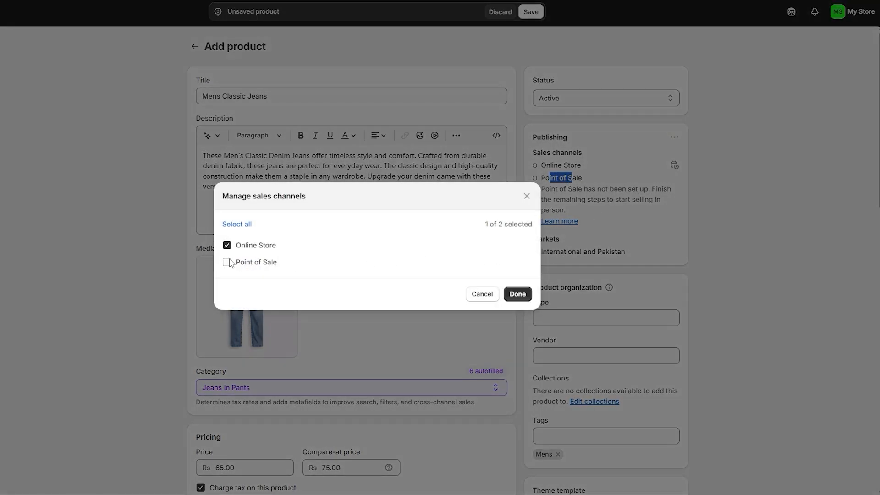
left_click(513, 300)
left_click_drag(555, 166, 580, 169)
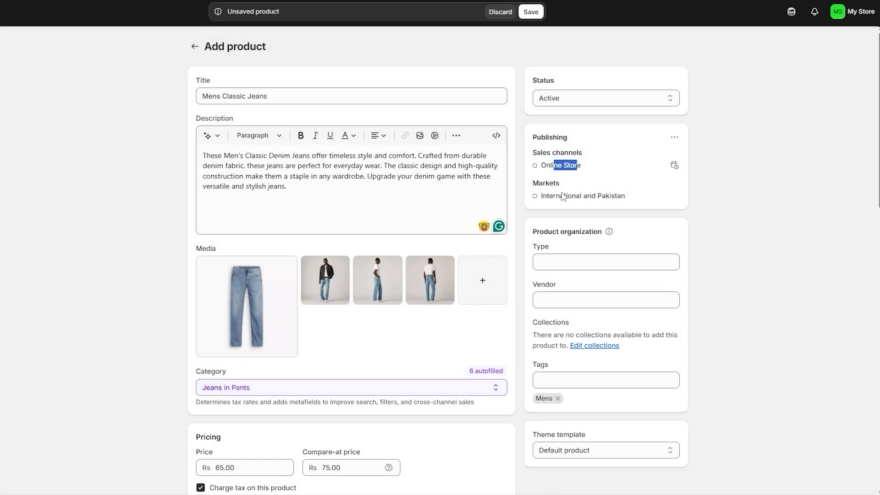
Step: Save the Mens Classic Jeans product and look over its saved details
left_click_drag(554, 198, 600, 200)
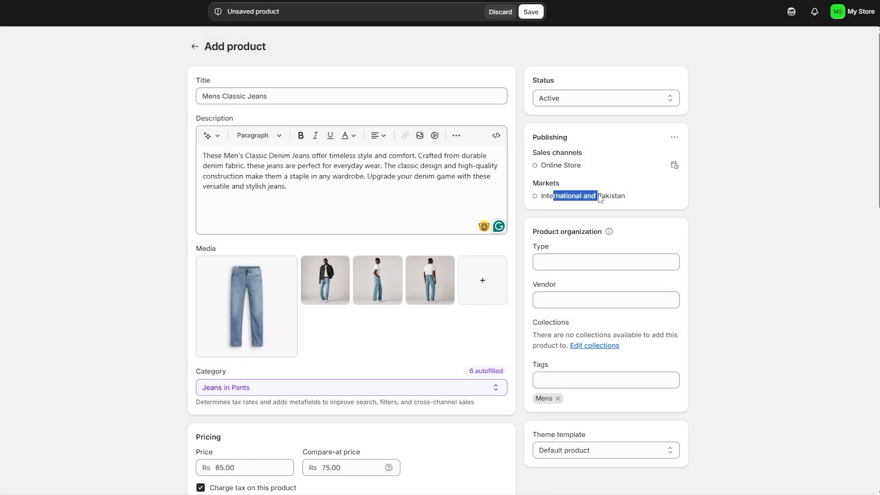
left_click(534, 13)
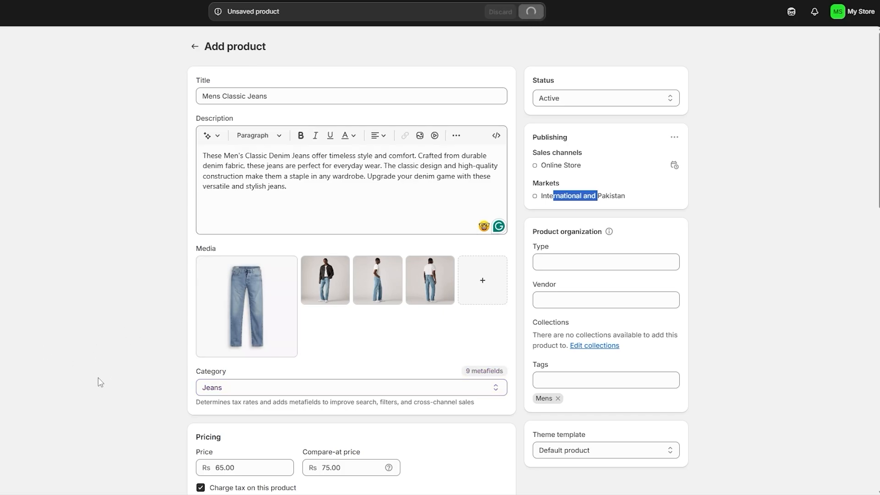
scroll(231, 203, "down", 5)
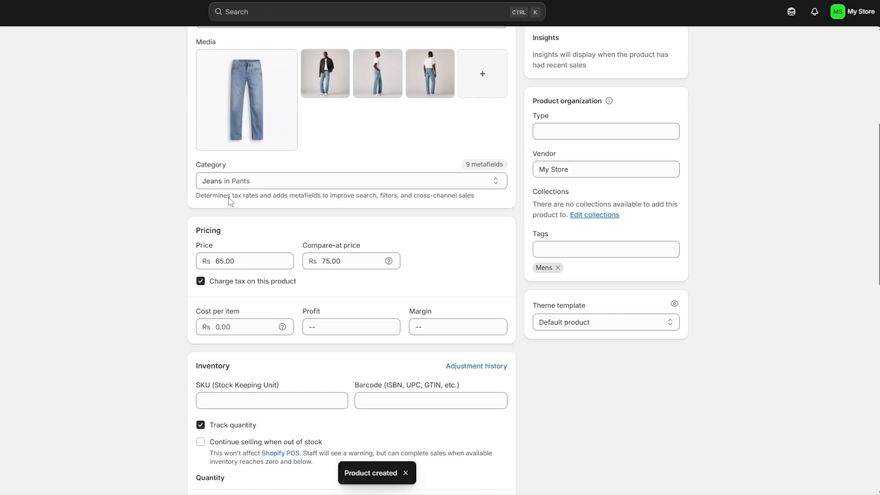
scroll(230, 203, "up", 5)
scroll(450, 233, "down", 5)
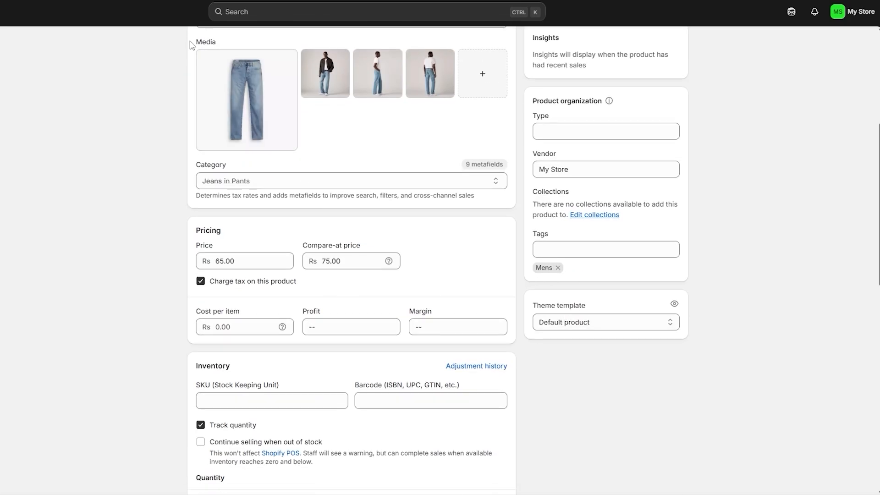
scroll(190, 42, "up", 3)
Step: Open the Mens collection and check its tag condition and product list
left_click(1, 109)
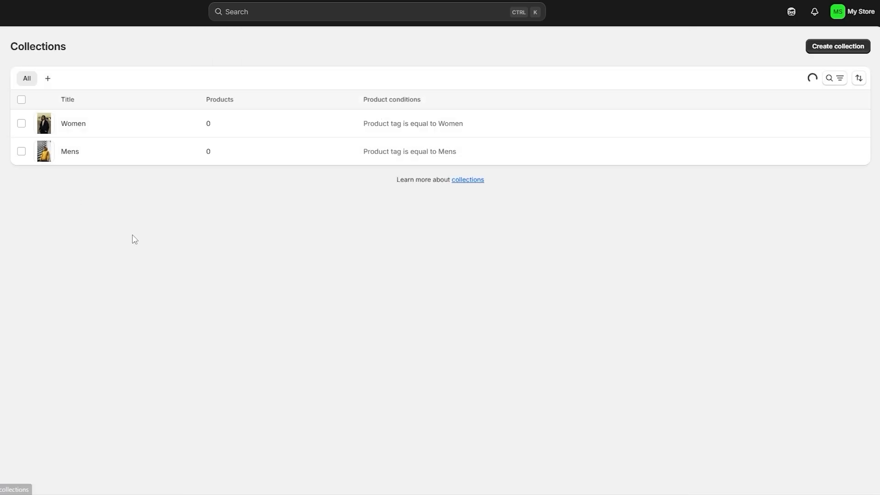
left_click(98, 156)
scroll(418, 219, "down", 5)
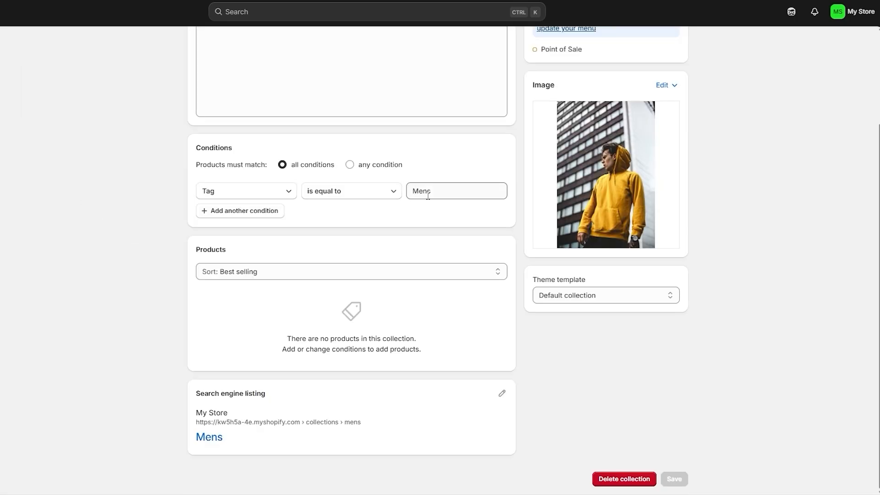
left_click(431, 196)
key("ctrl+a")
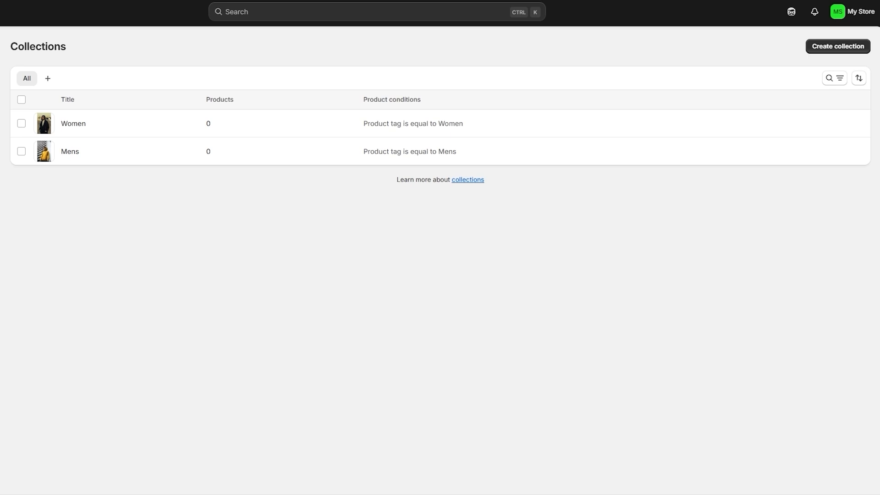
Step: Review which products are assigned to the Mens collection, and open the Women collection for the same check
left_click(0, 69)
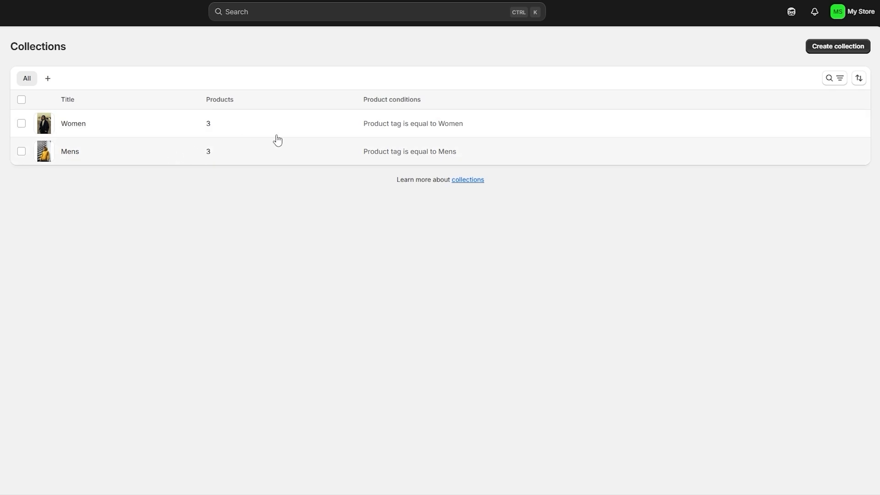
left_click(235, 156)
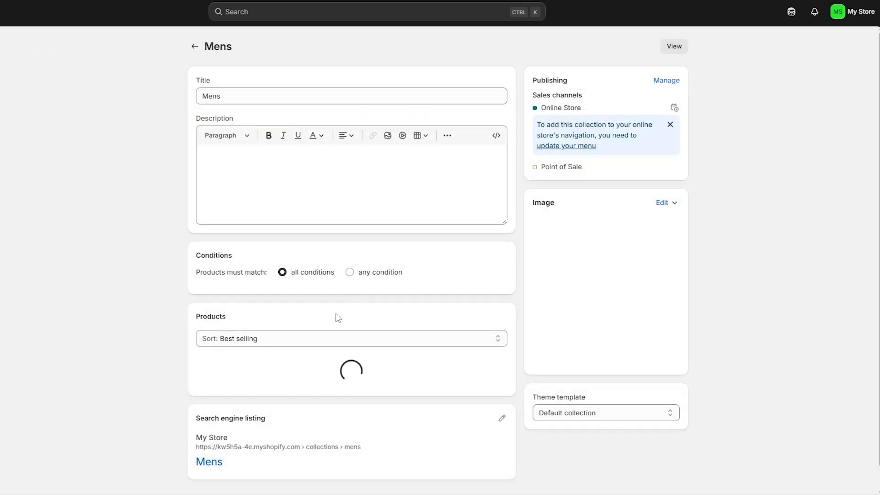
scroll(470, 329, "down", 2)
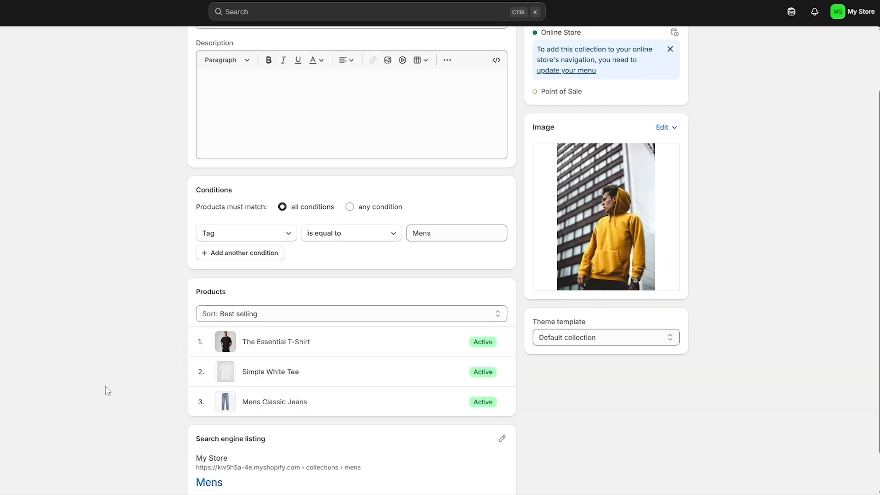
left_click(13, 296)
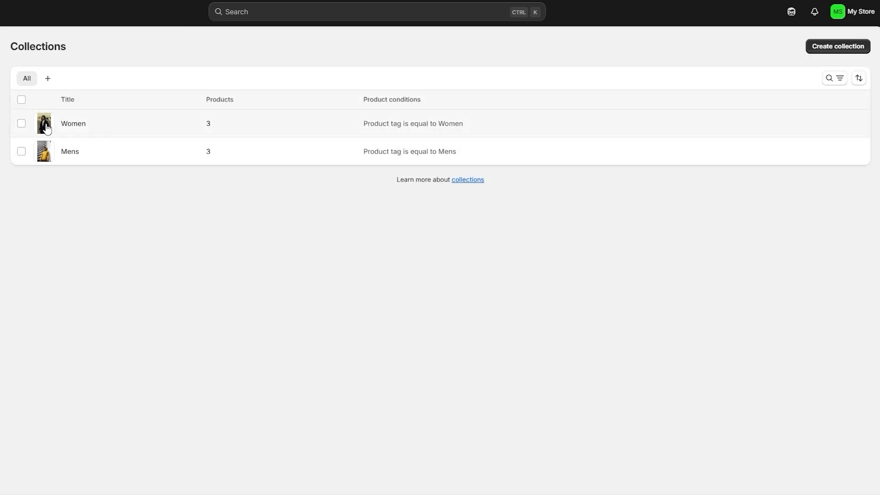
left_click(48, 129)
scroll(98, 367, "down", 3)
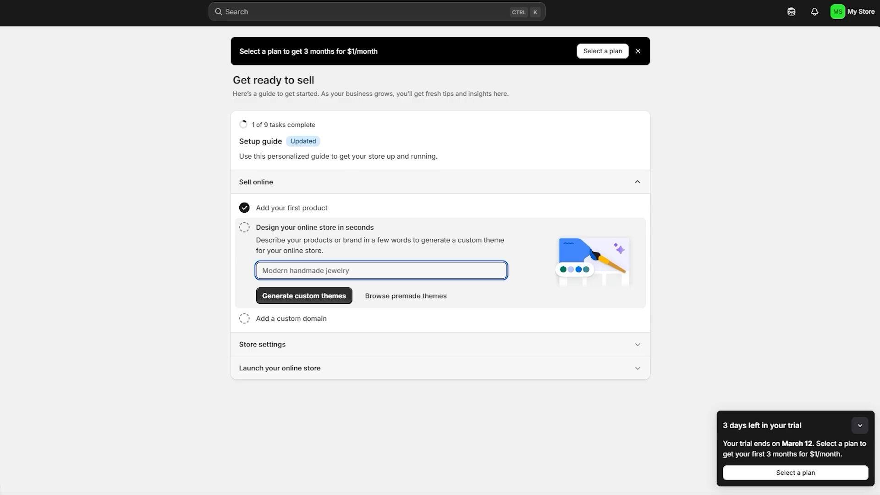
Step: Open the Shopify App Store from the recommended apps and browse its popular and trending apps
left_click(50, 204)
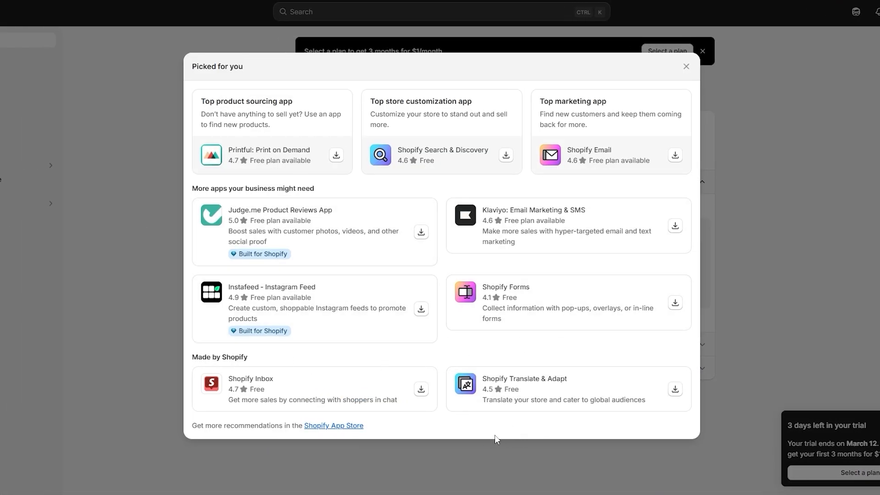
left_click(325, 426)
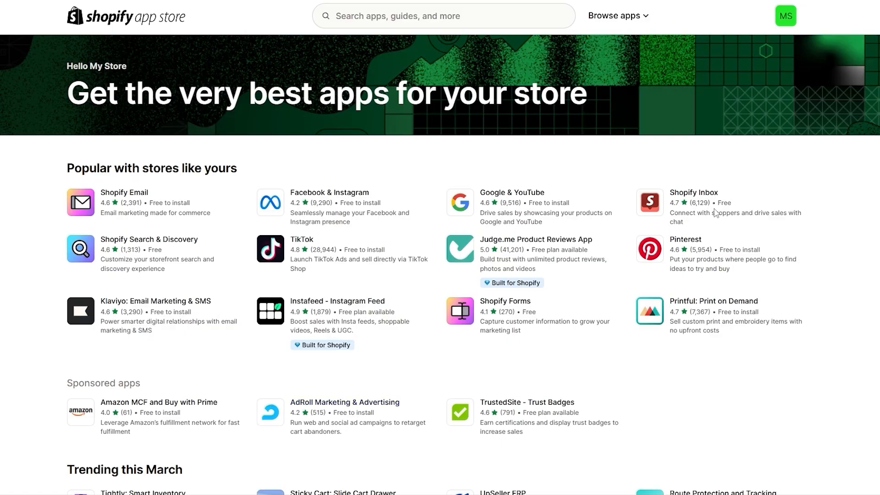
scroll(380, 340, "down", 5)
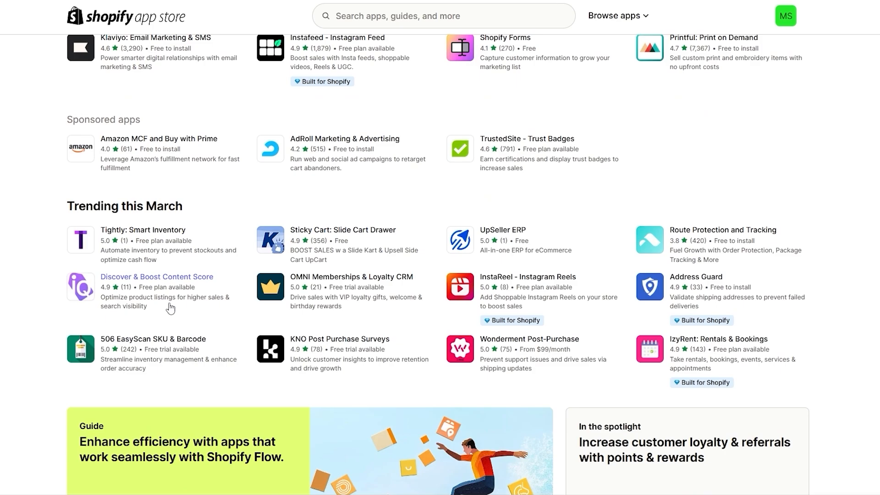
scroll(452, 83, "up", 5)
Step: Search the app store for "dser" and install the DSers-AliExpress Dropshipping app
left_click(404, 14)
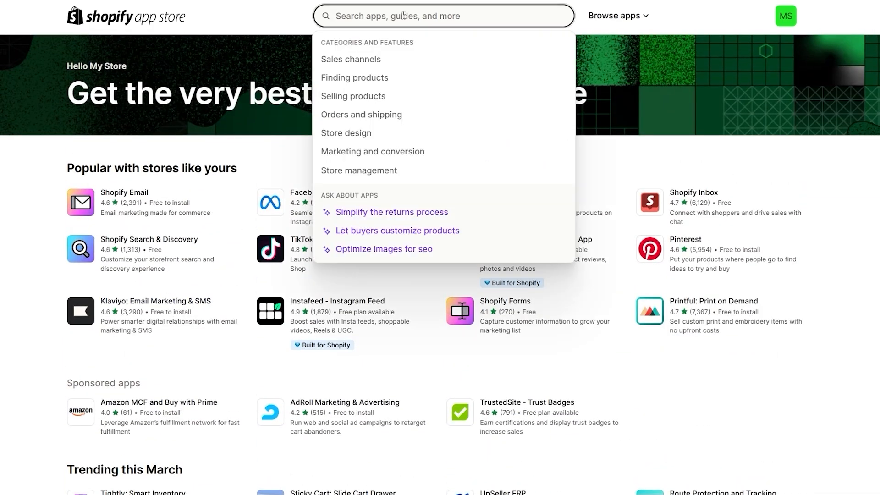
type("dser")
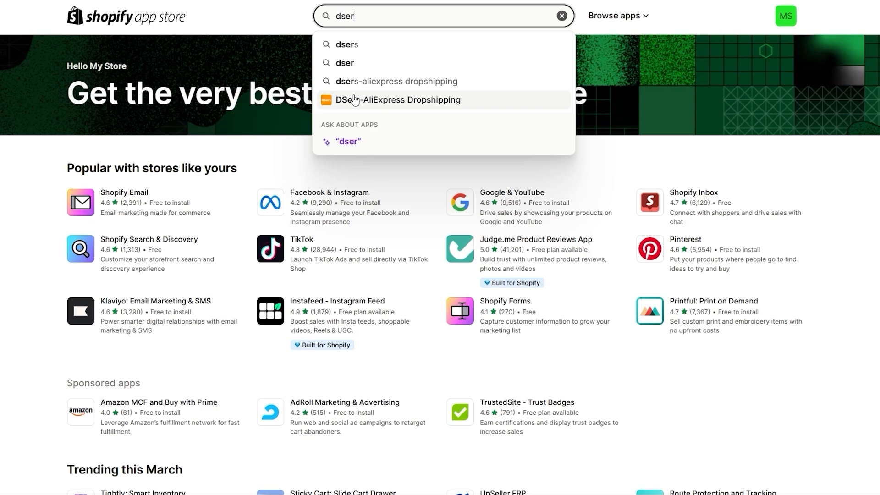
left_click(354, 99)
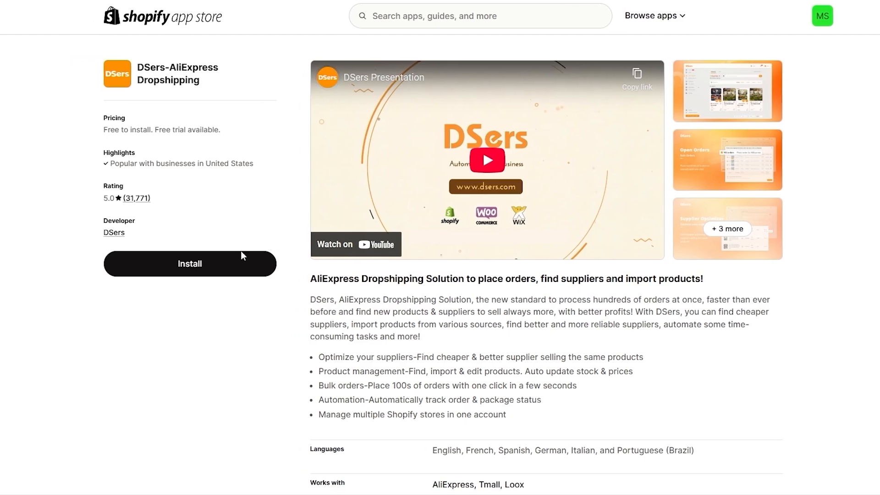
left_click(196, 257)
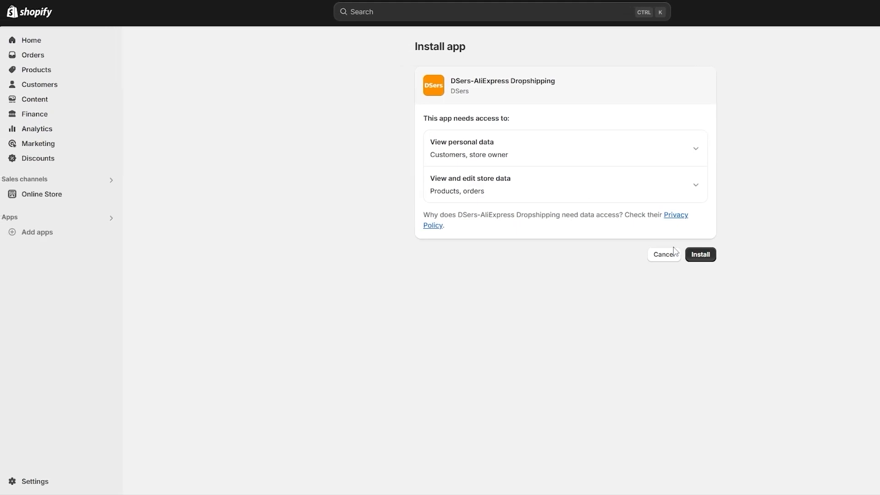
left_click(709, 258)
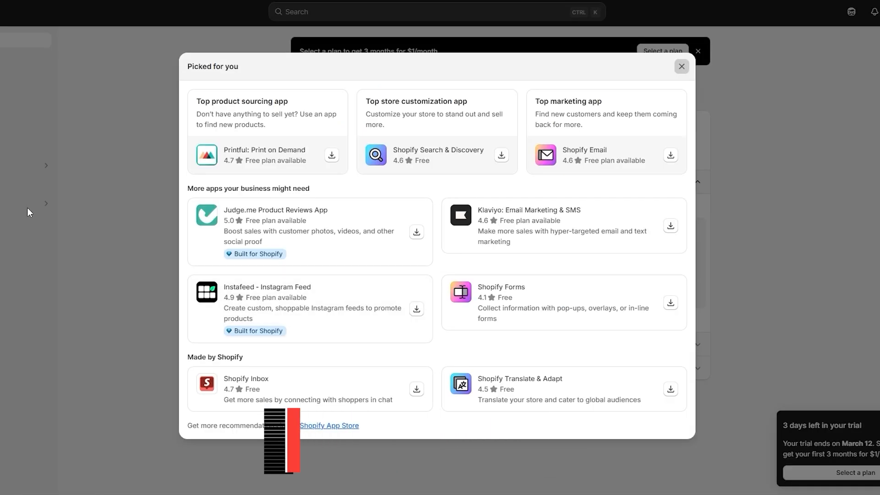
Step: Review the setup guide's Store settings and Launch your online store sections, including the task for removing the store password
left_click(27, 211)
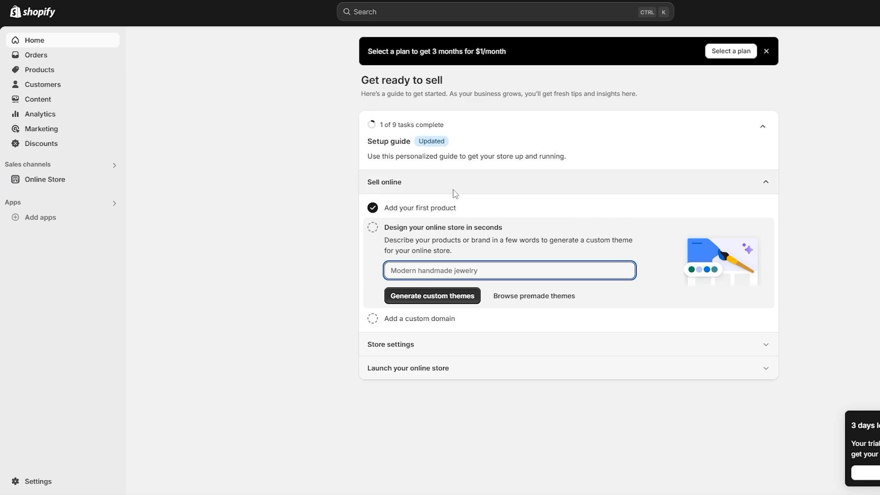
left_click(767, 148)
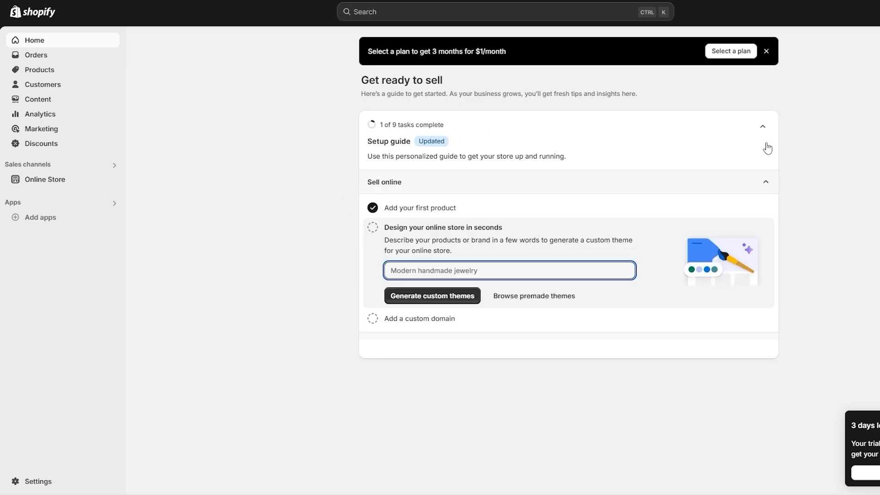
left_click(768, 143)
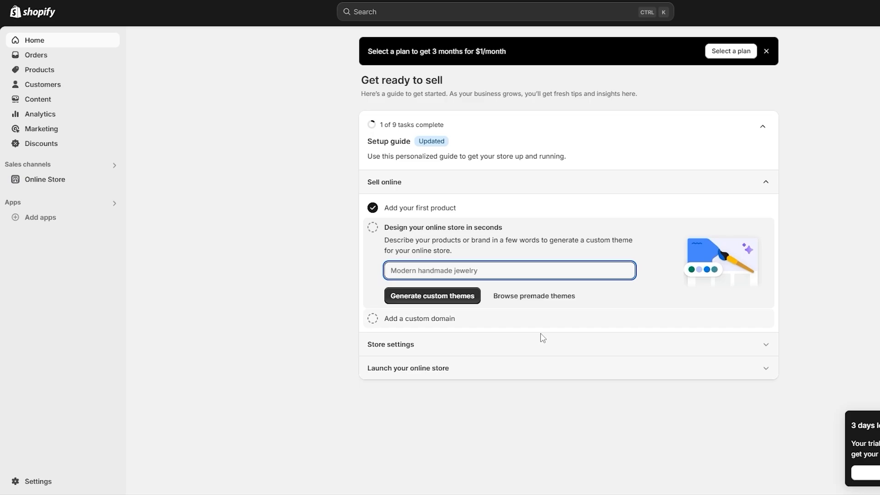
left_click(697, 358)
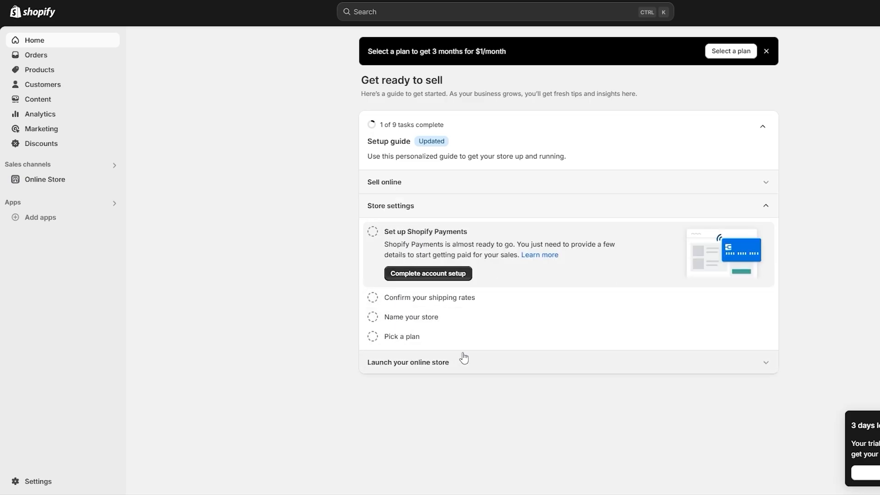
left_click(470, 371)
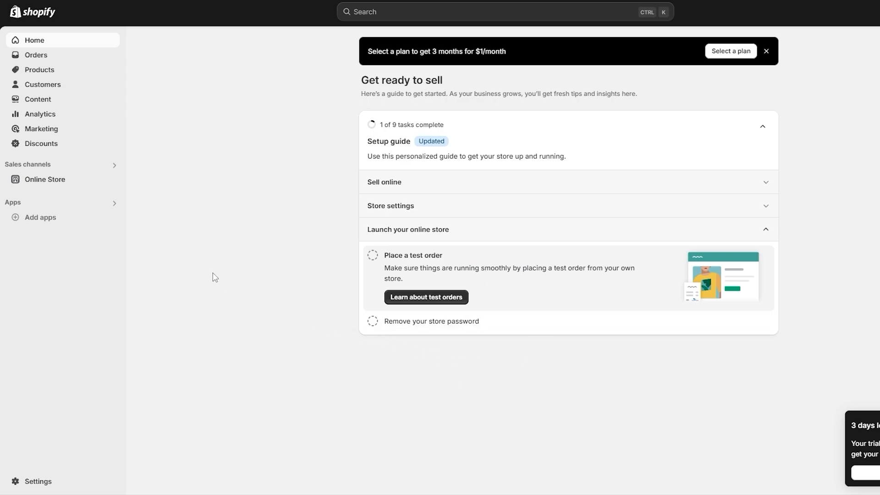
left_click(464, 330)
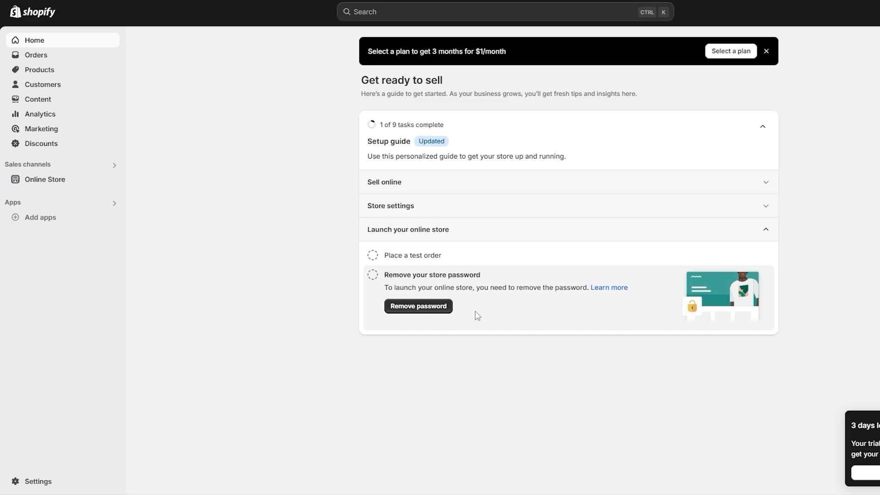
Step: Try to remove the store password by clearing the password field in the Online Store preferences and saving
left_click(408, 311)
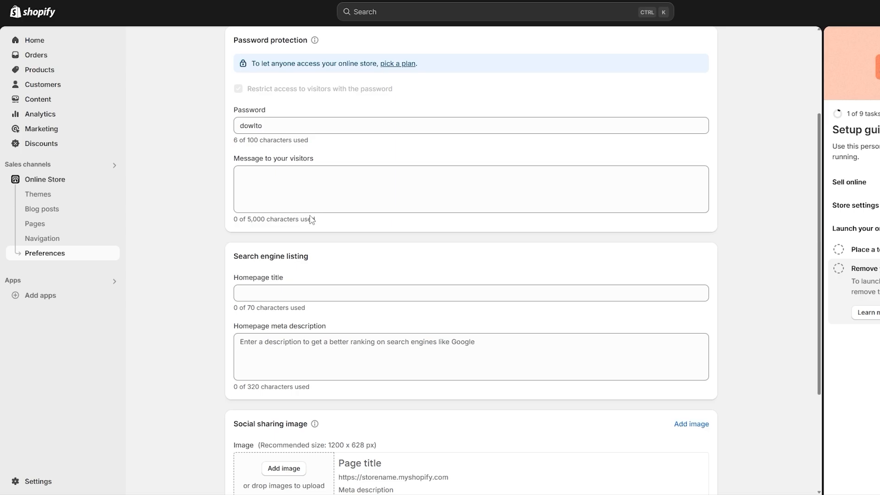
left_click_drag(266, 128, 238, 132)
scroll(183, 214, "up", 3)
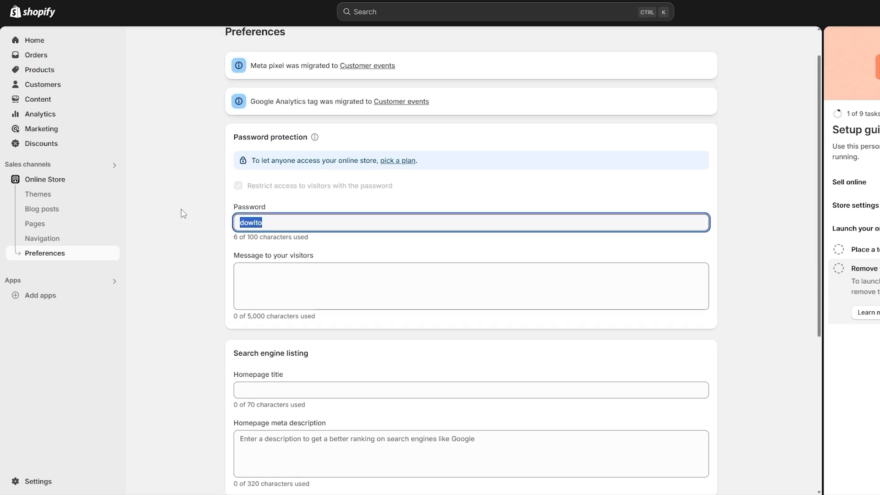
scroll(517, 275, "down", 6)
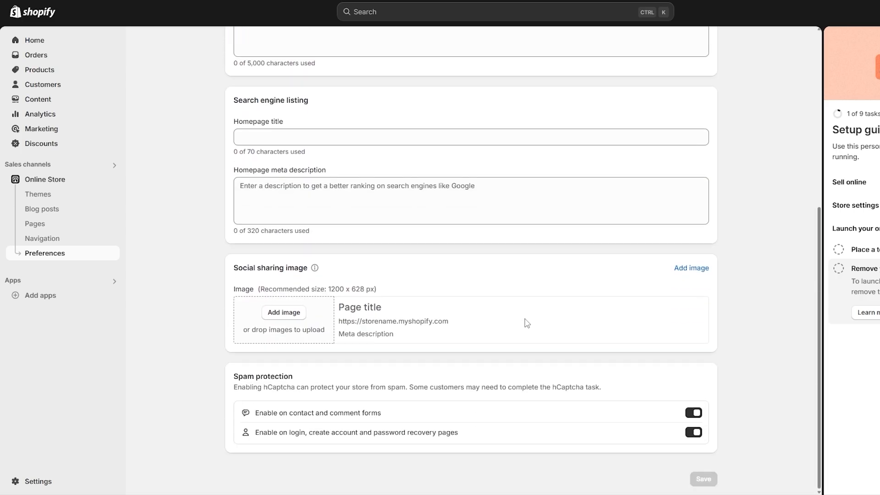
scroll(527, 319, "up", 6)
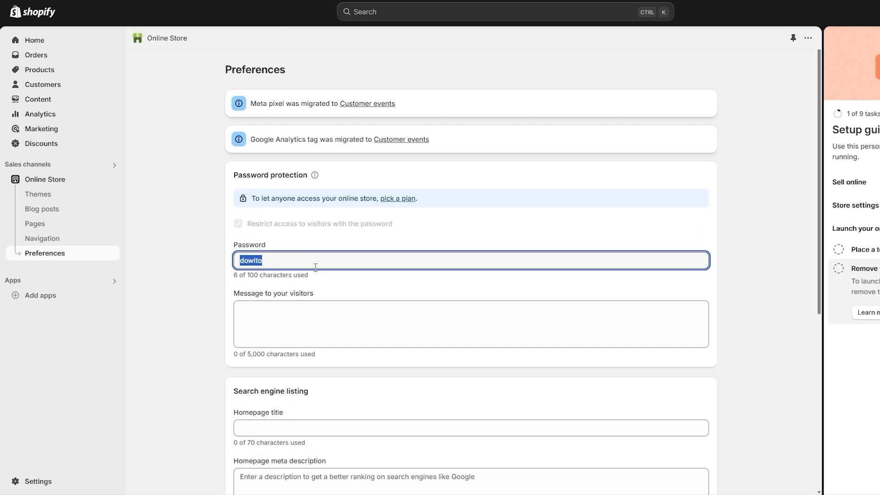
scroll(315, 267, "down", 6)
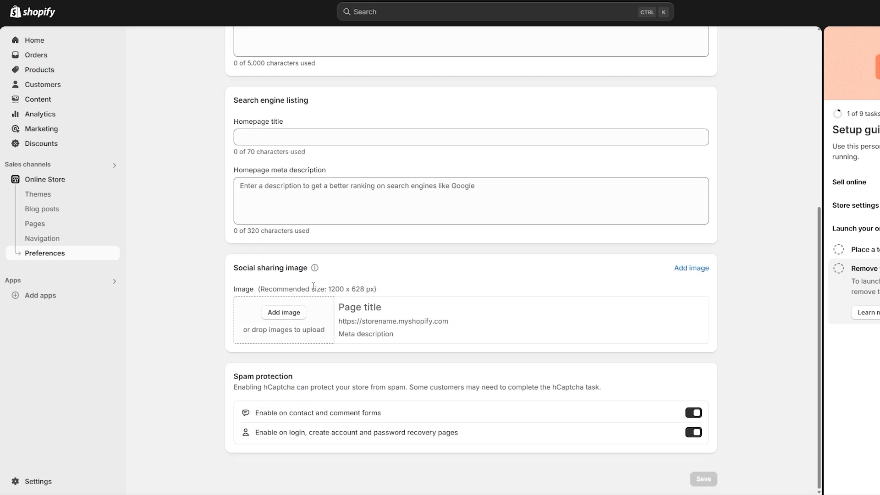
scroll(314, 282, "up", 6)
key("BackSpace")
scroll(536, 375, "down", 2)
scroll(536, 375, "down", 4)
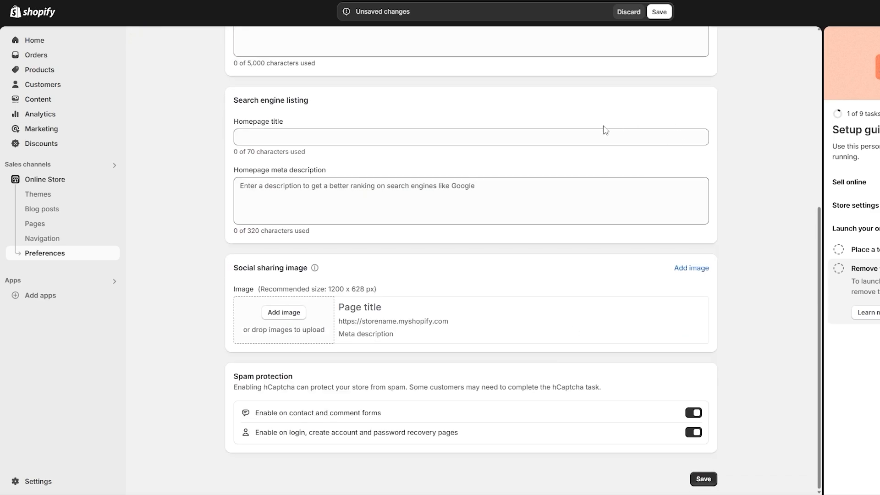
left_click(702, 478)
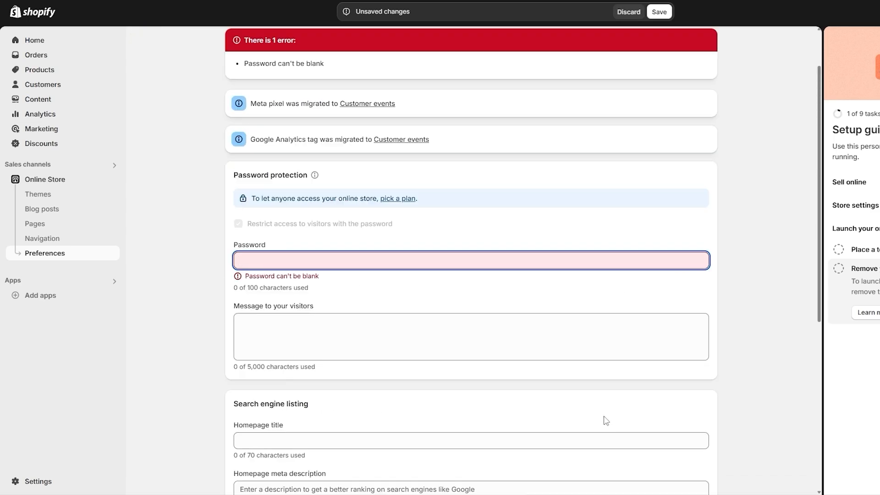
scroll(312, 64, "up", 2)
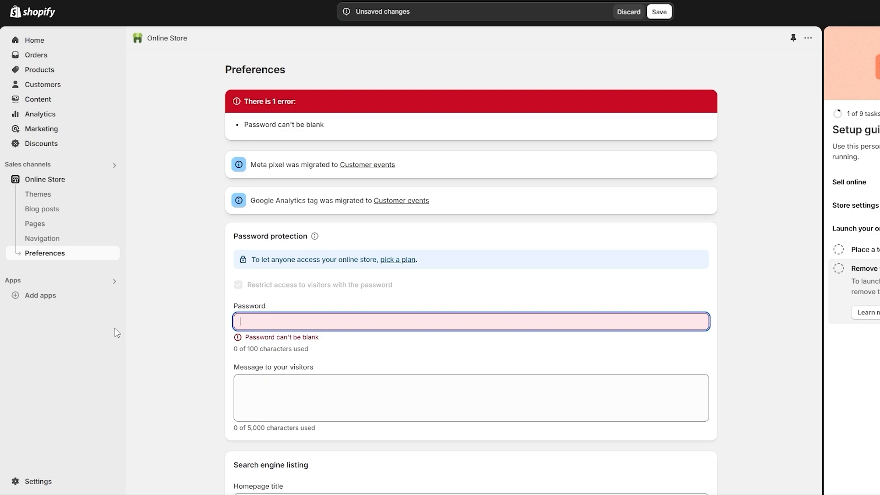
Step: Open the plan selection page and compare the monthly prices of the Basic, Shopify, Advanced and Plus plans
left_click(118, 306)
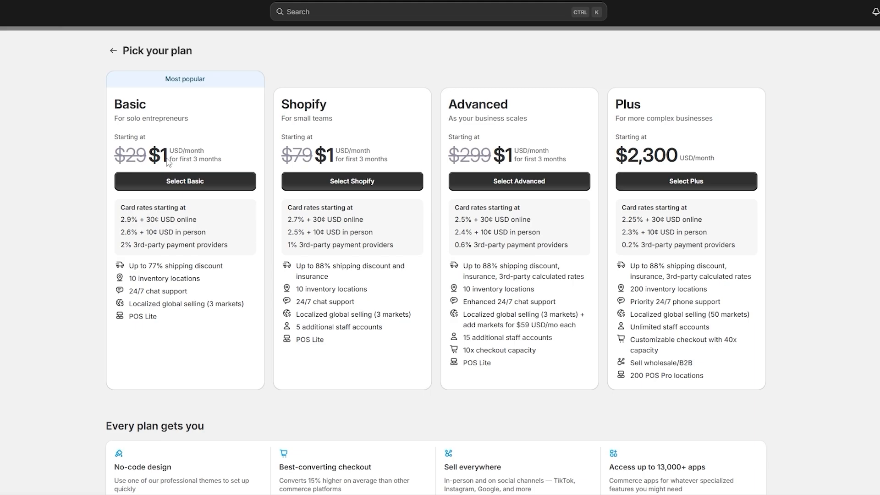
left_click_drag(161, 160, 171, 160)
left_click_drag(355, 159, 358, 159)
double_click(131, 158)
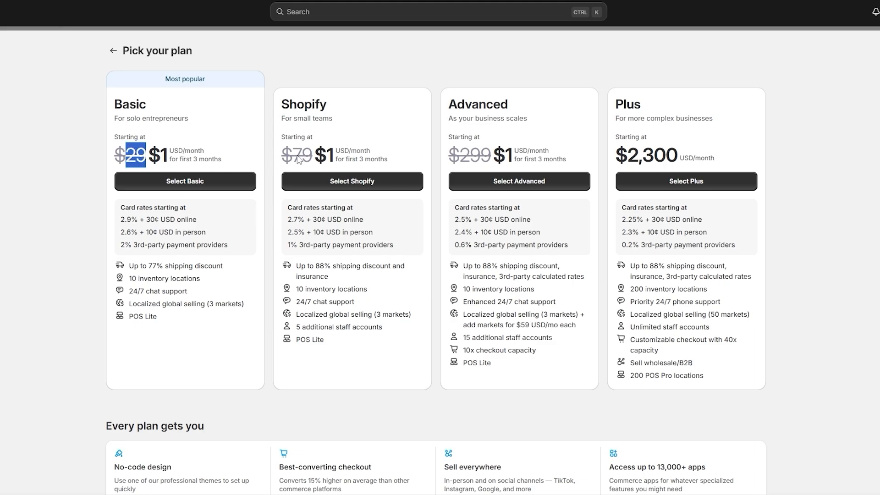
left_click_drag(298, 159, 303, 159)
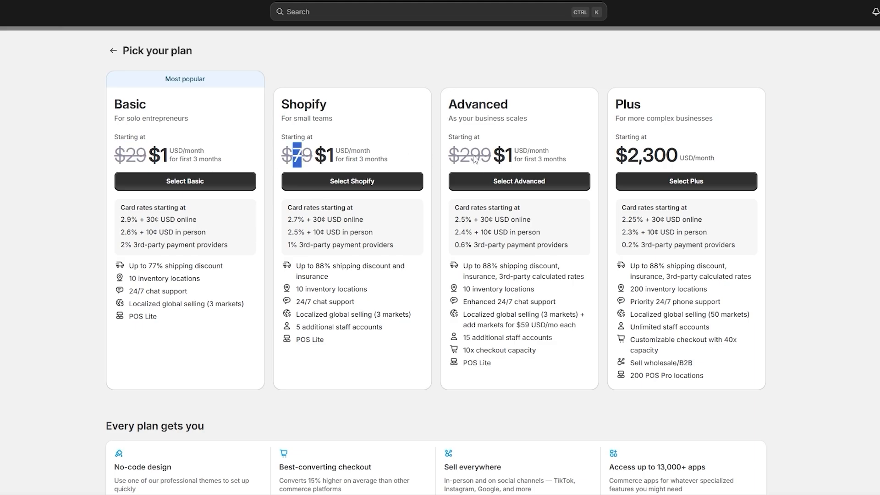
left_click_drag(462, 159, 492, 160)
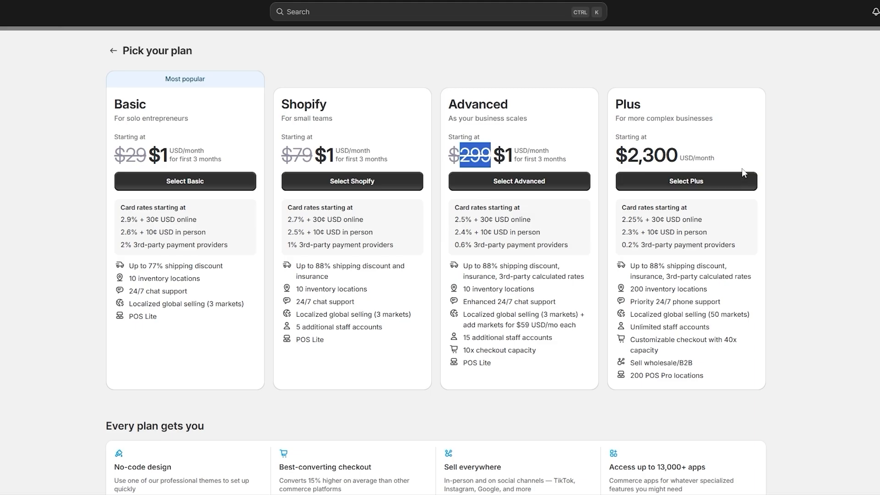
left_click_drag(628, 157, 673, 164)
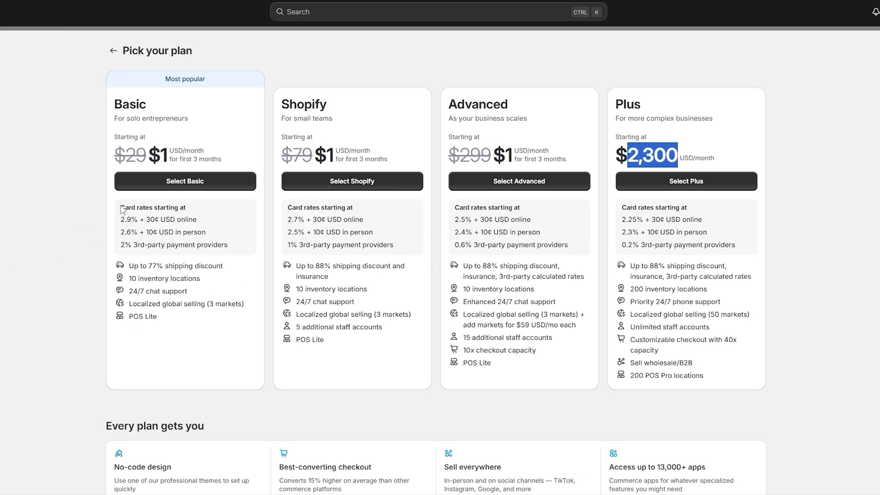
Step: Compare the online, in-person and third-party payment card rates across the four plans
left_click_drag(121, 208, 177, 209)
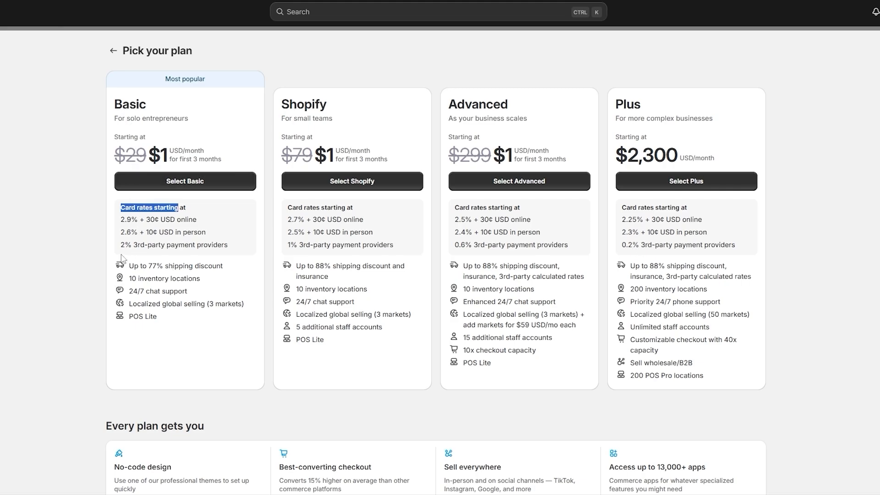
left_click_drag(120, 245, 228, 253)
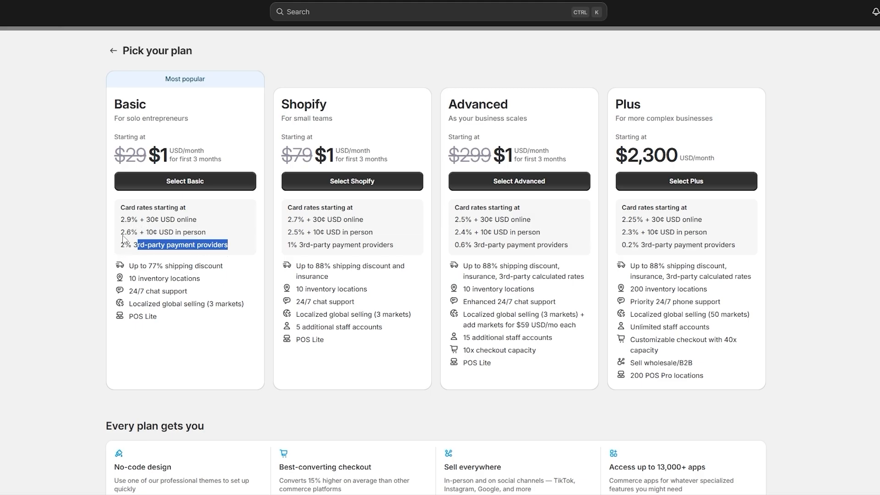
left_click_drag(144, 233, 213, 235)
left_click(162, 224)
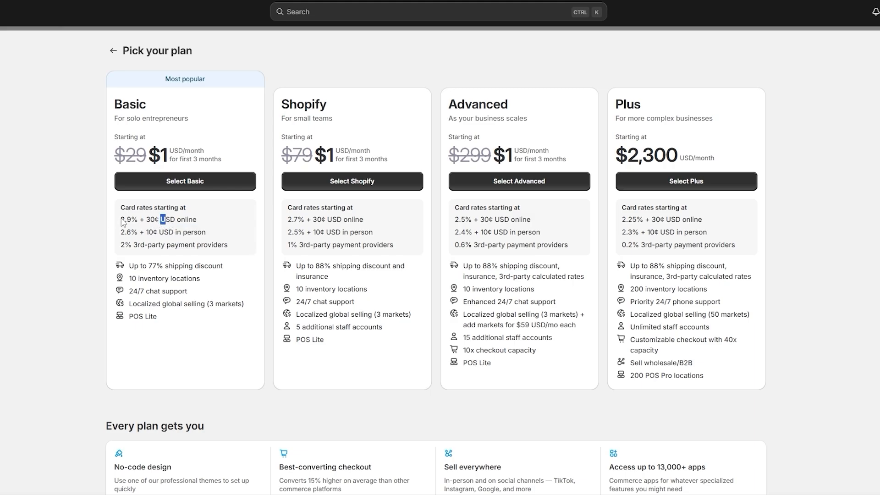
left_click_drag(165, 220, 198, 221)
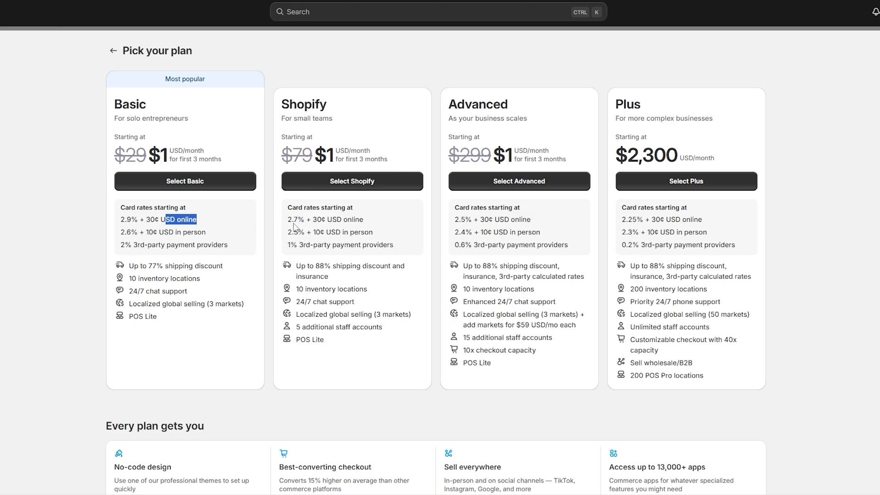
left_click_drag(292, 234, 296, 245)
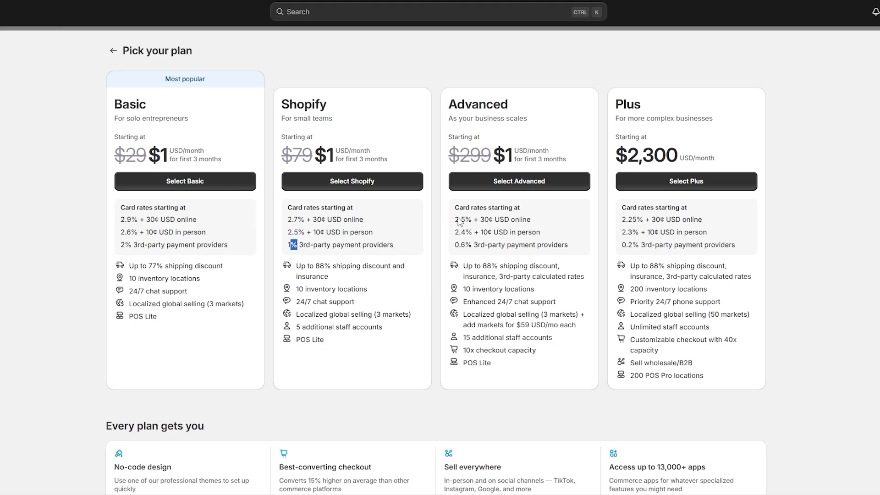
left_click_drag(458, 247, 461, 249)
left_click_drag(622, 247, 644, 221)
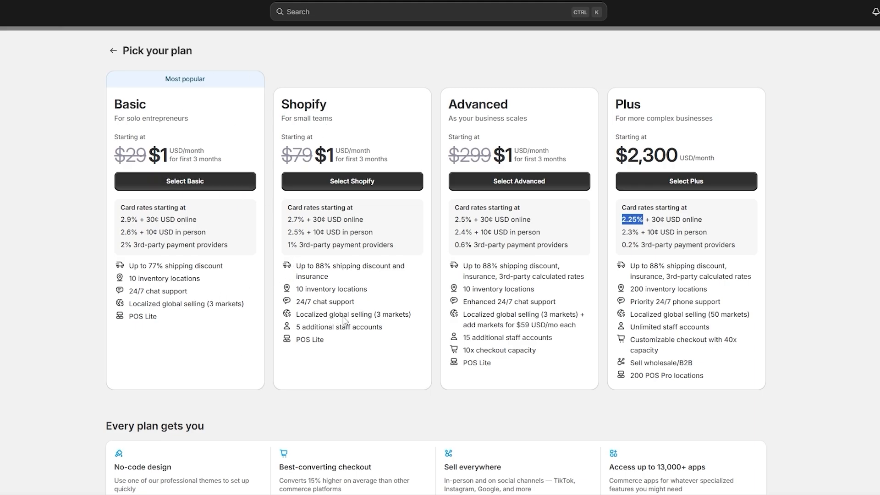
Step: Compare the plans' shipping discounts, inventory locations, global selling markets, staff accounts and checkout capacity
left_click_drag(350, 316, 403, 323)
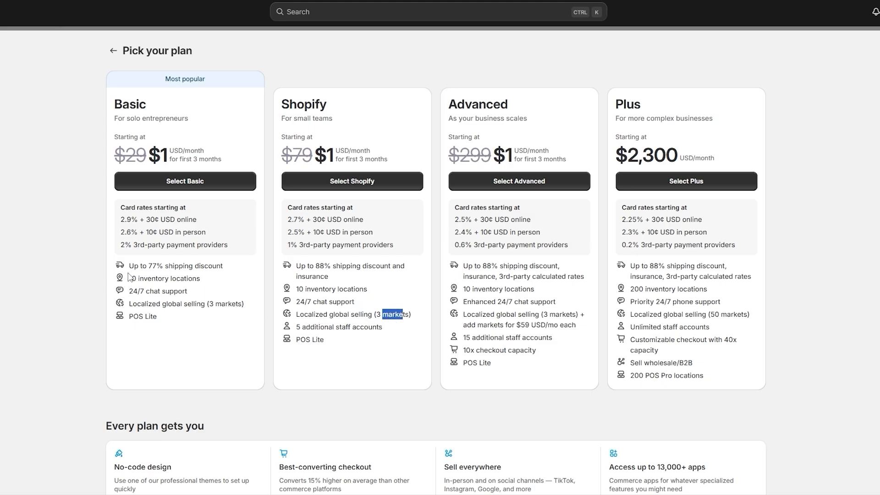
left_click_drag(133, 266, 147, 267)
left_click_drag(173, 268, 221, 271)
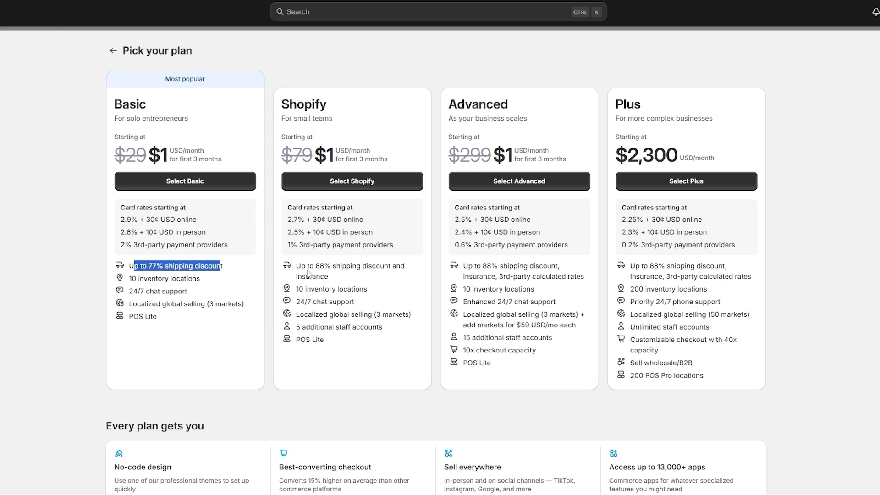
left_click_drag(307, 267, 382, 274)
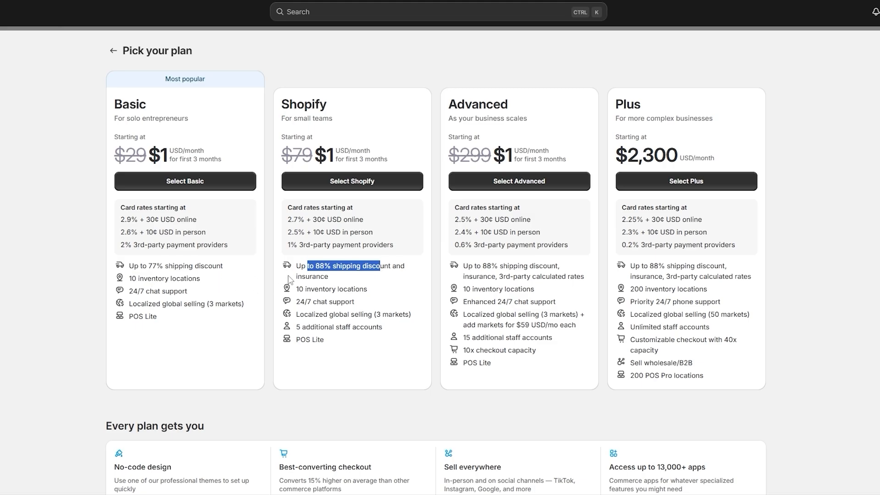
left_click_drag(296, 290, 305, 290)
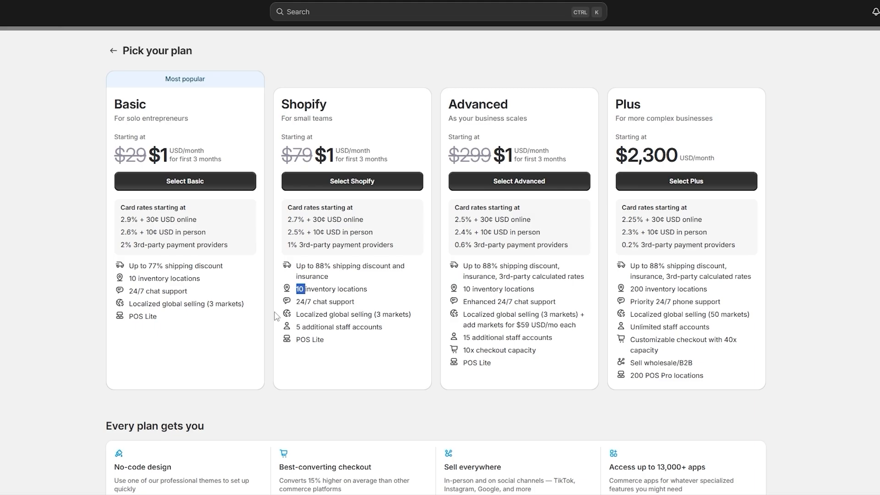
left_click_drag(384, 318, 398, 317)
left_click(331, 336)
left_click_drag(486, 265, 590, 283)
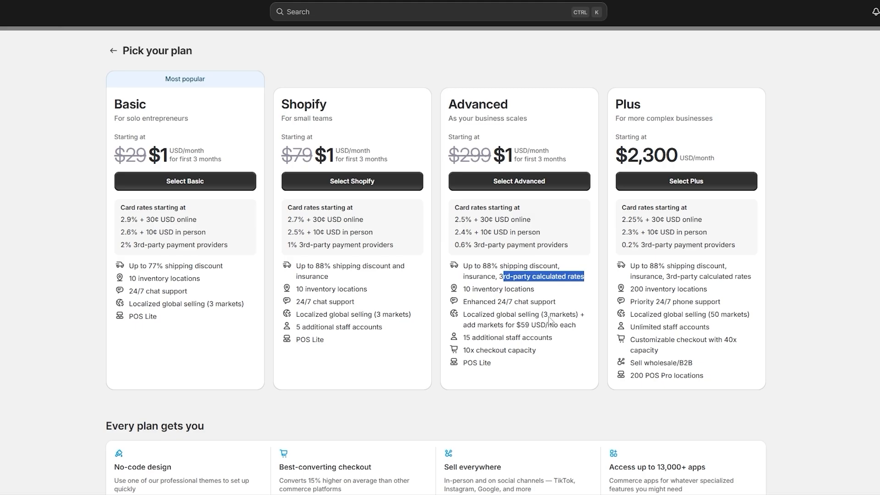
left_click_drag(521, 326, 530, 329)
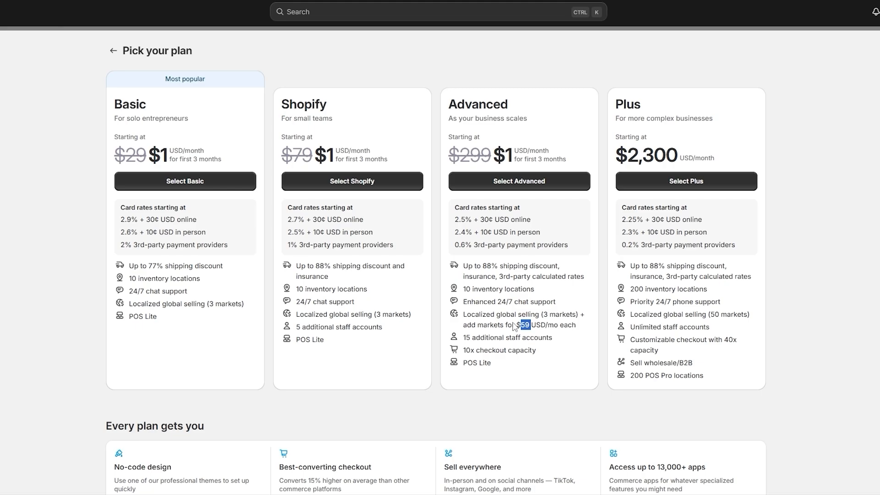
left_click_drag(464, 339, 512, 339)
left_click_drag(309, 327, 318, 328)
left_click_drag(474, 352, 515, 356)
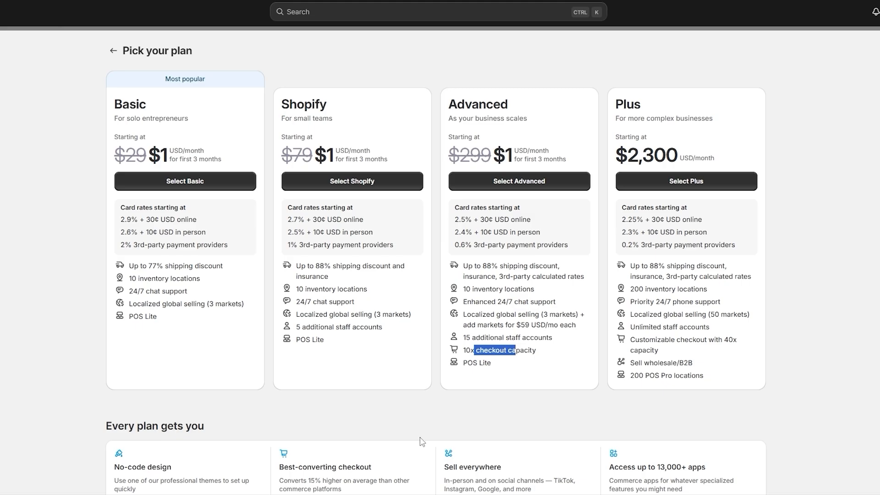
left_click(522, 378)
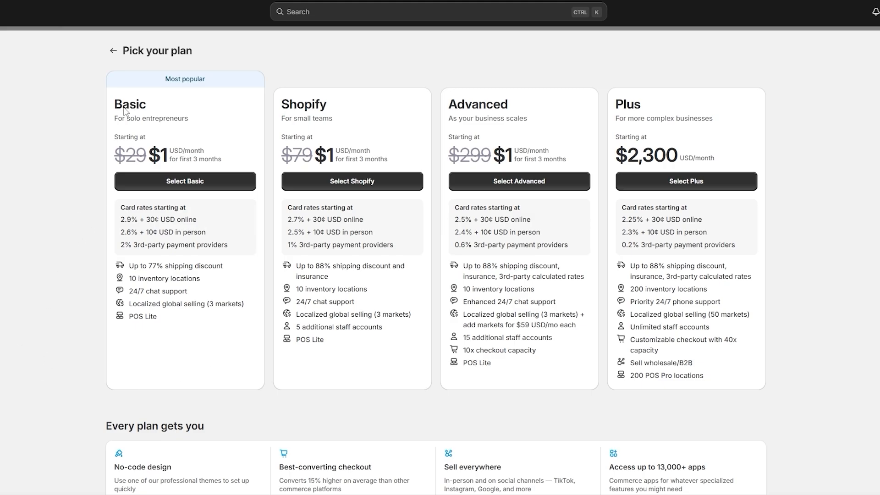
Step: Review the plan tiers and the All plans comparison table with its pricing and core features
left_click_drag(123, 109, 165, 110)
left_click_drag(313, 108, 327, 109)
left_click_drag(472, 108, 480, 111)
scroll(386, 214, "down", 8)
scroll(391, 253, "up", 7)
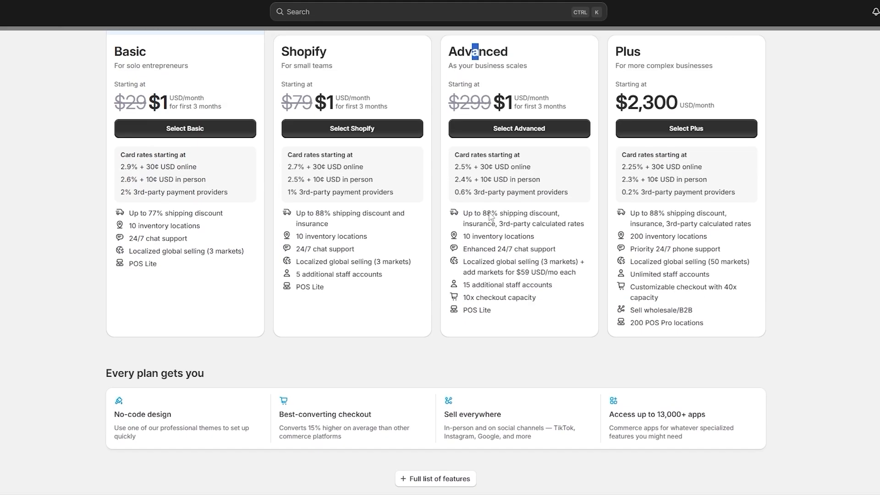
scroll(486, 221, "down", 7)
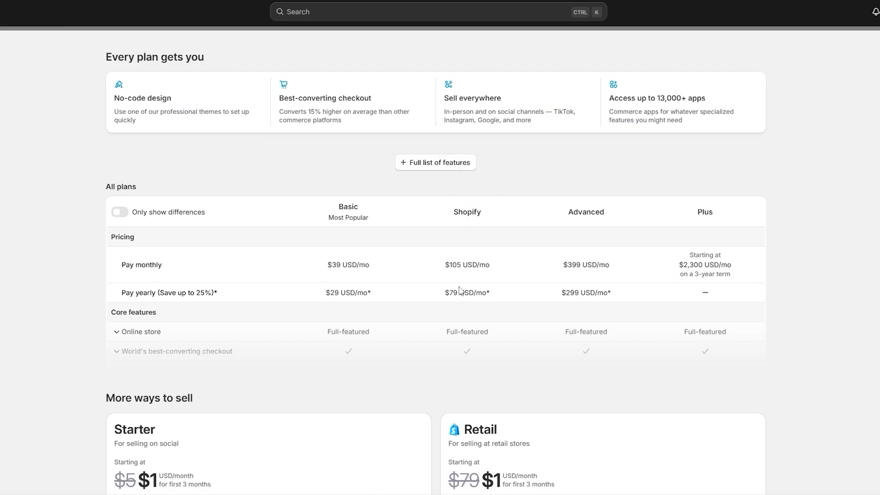
scroll(386, 310, "down", 6)
scroll(425, 340, "up", 15)
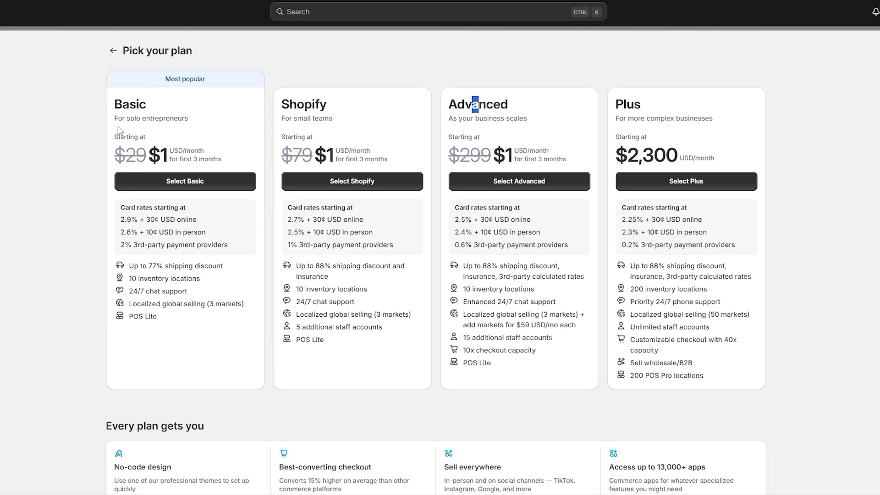
Step: Compare the third-party payment provider rates of the Basic and Shopify plans
left_click_drag(112, 104, 150, 106)
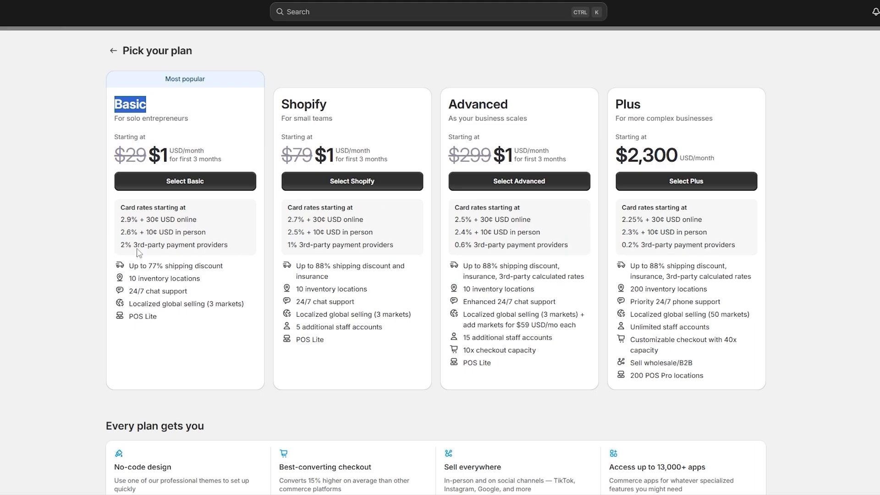
left_click_drag(125, 244, 121, 245)
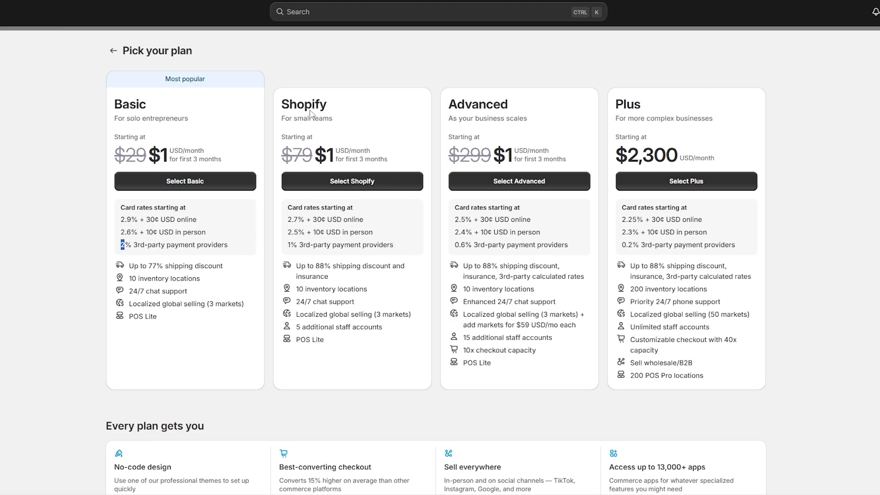
left_click_drag(298, 111, 305, 111)
left_click_drag(292, 246, 288, 246)
Step: Leave the plan selection page and log out of the My Store account
left_click(113, 50)
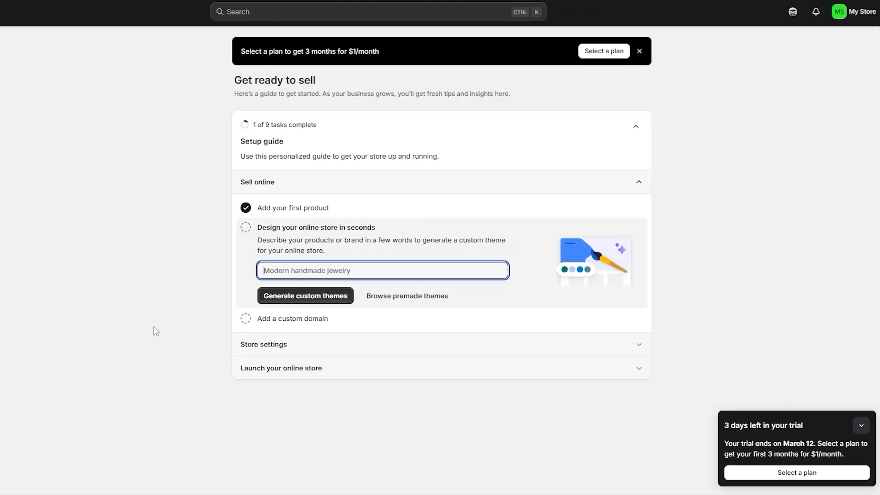
left_click(857, 14)
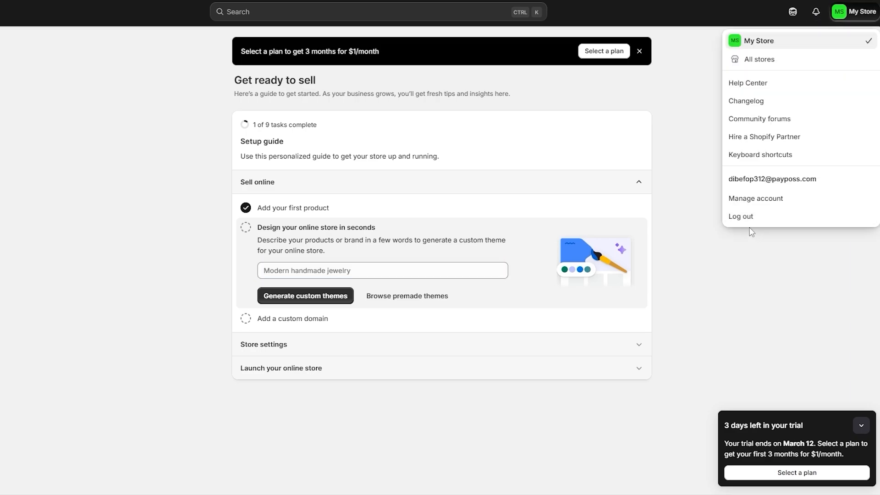
left_click(742, 217)
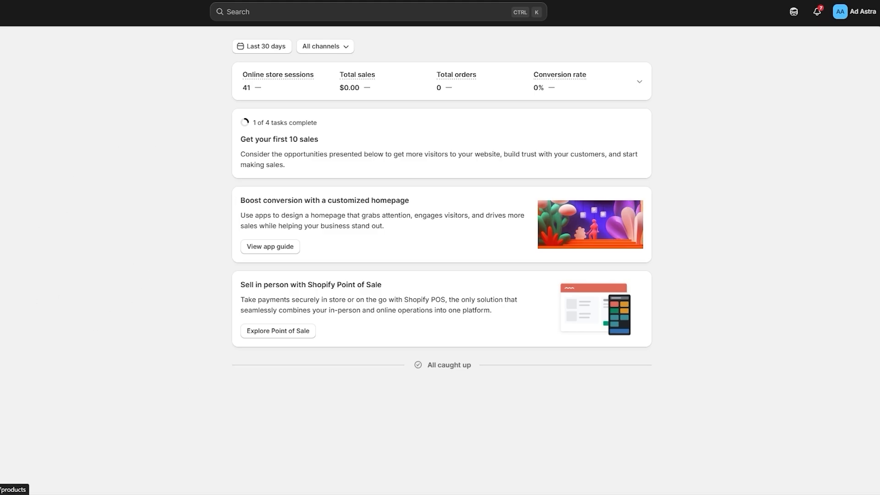
Step: Open The Essential T-Shirt from the Ad Astra store's products and go to its media section
left_click(69, 73)
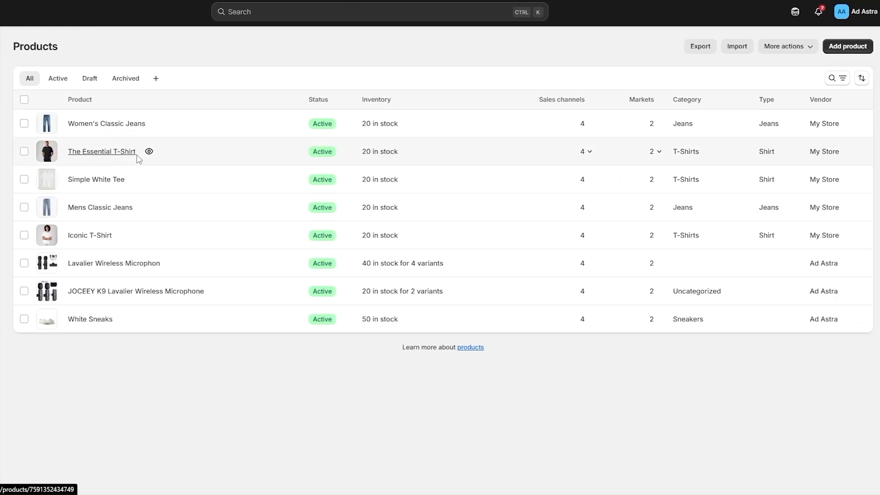
left_click(137, 156)
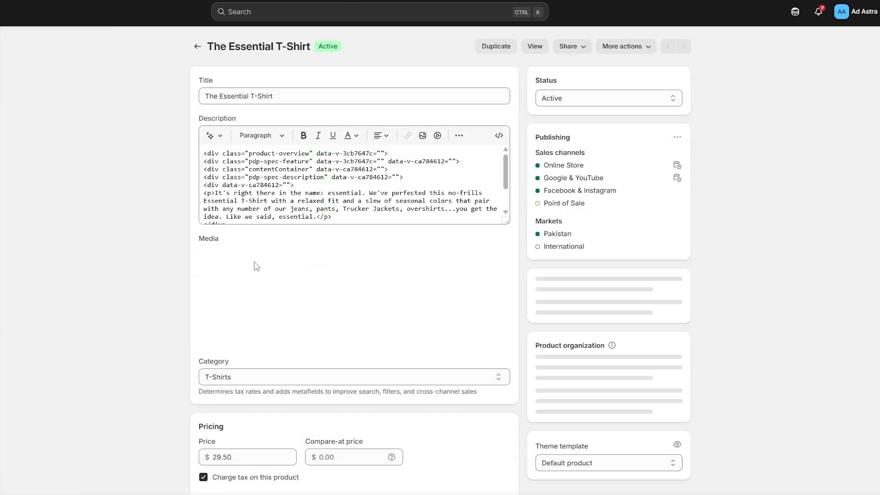
scroll(386, 282, "down", 3)
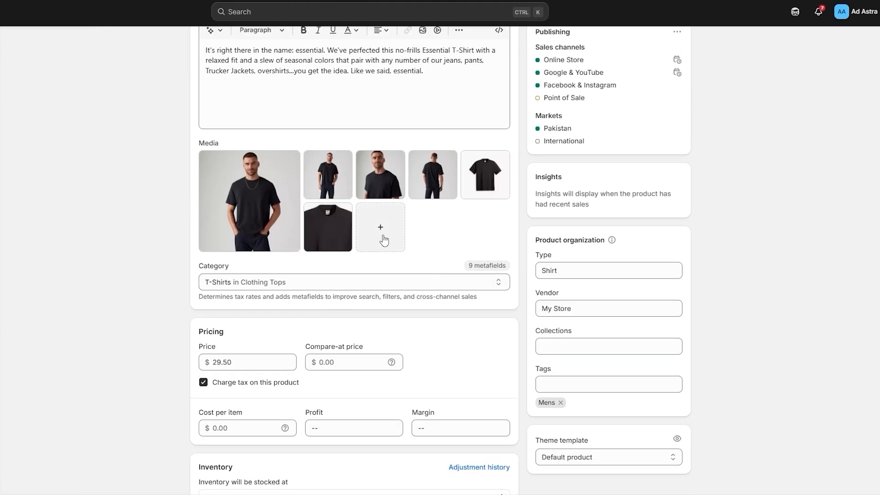
Step: Upload the video A33280000-video1-pdp.mp4 and add it to The Essential T-Shirt's media
left_click(380, 235)
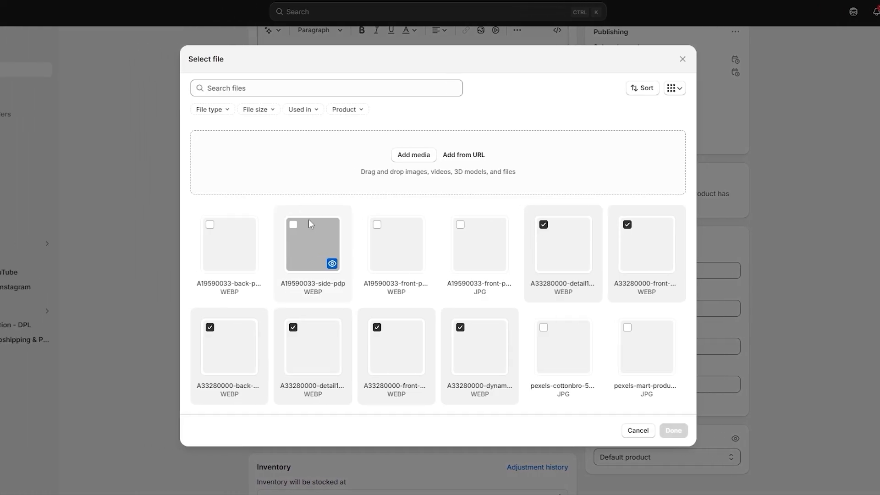
left_click(316, 183)
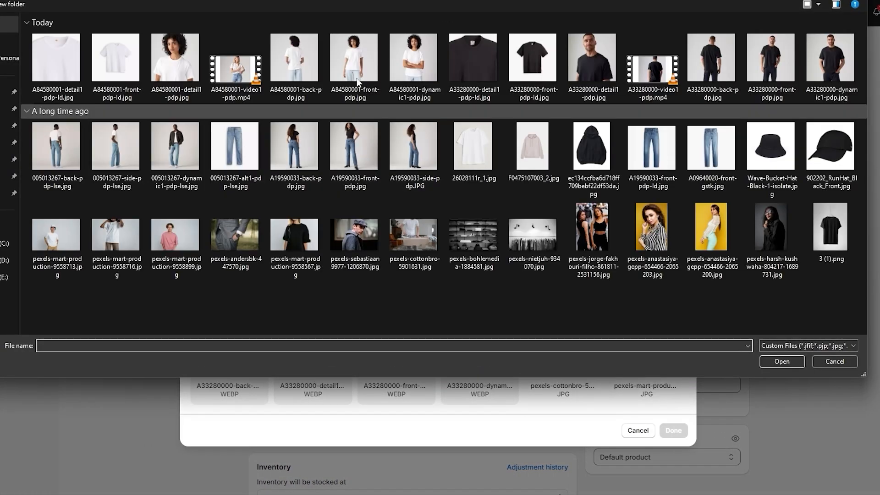
double_click(660, 100)
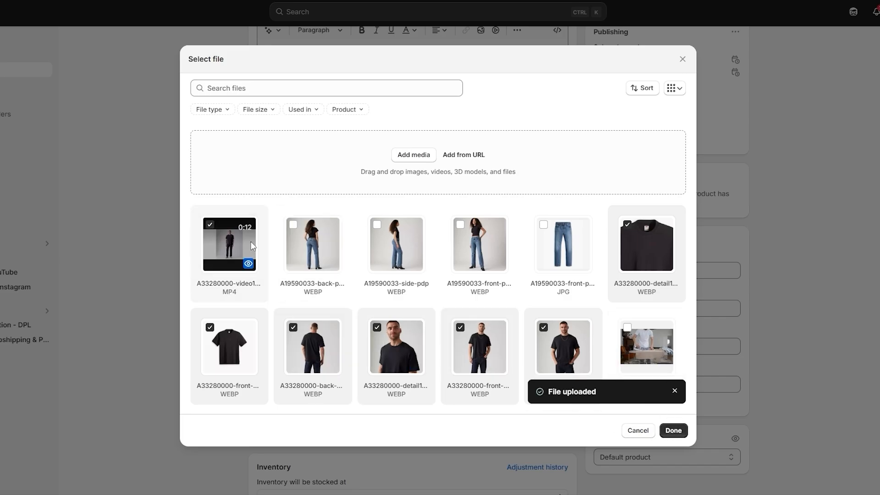
left_click(673, 431)
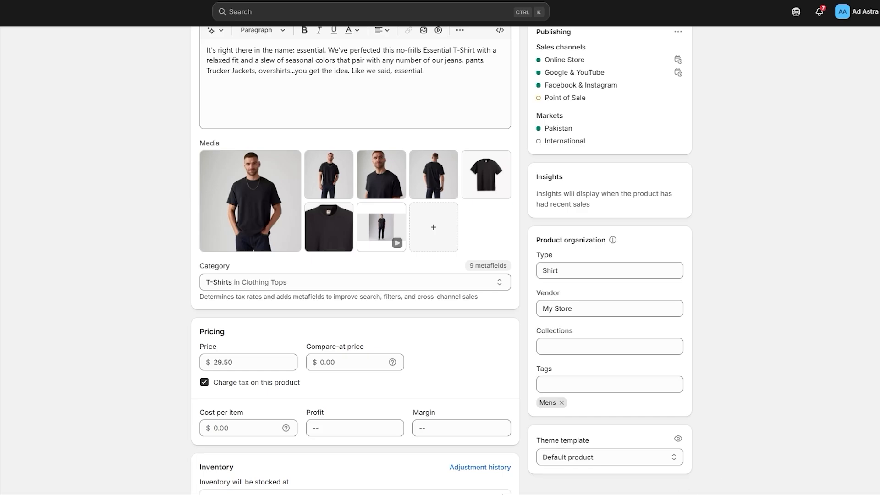
left_click(696, 452)
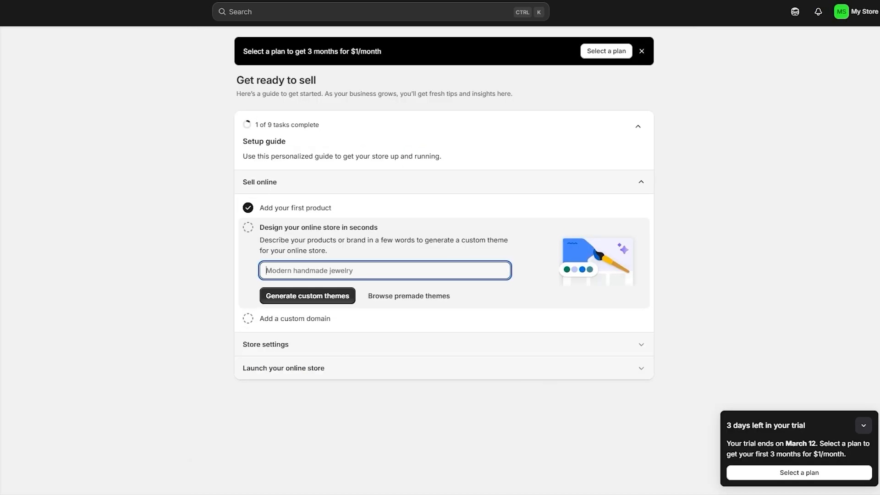
Step: Open The Essential T-Shirt in My Store and try to upload the video A33280000-video1-pdp.mp4 to its media
left_click(1, 69)
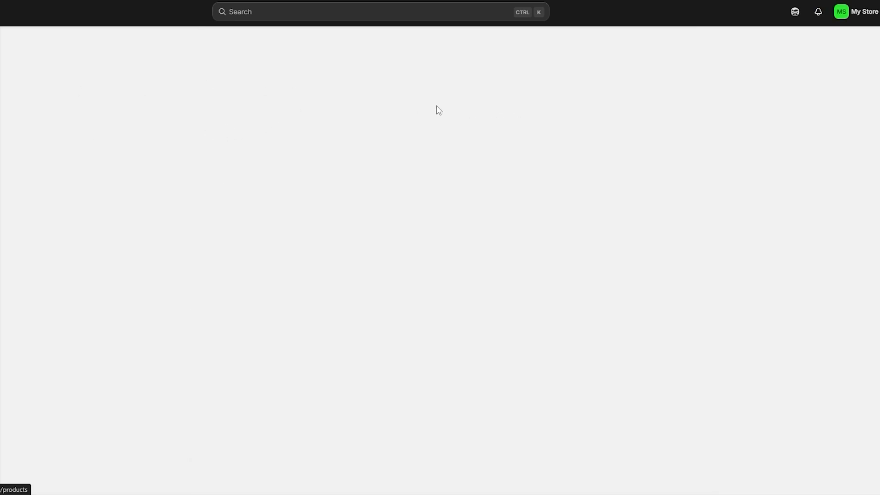
left_click(121, 152)
scroll(448, 285, "down", 4)
scroll(374, 283, "up", 3)
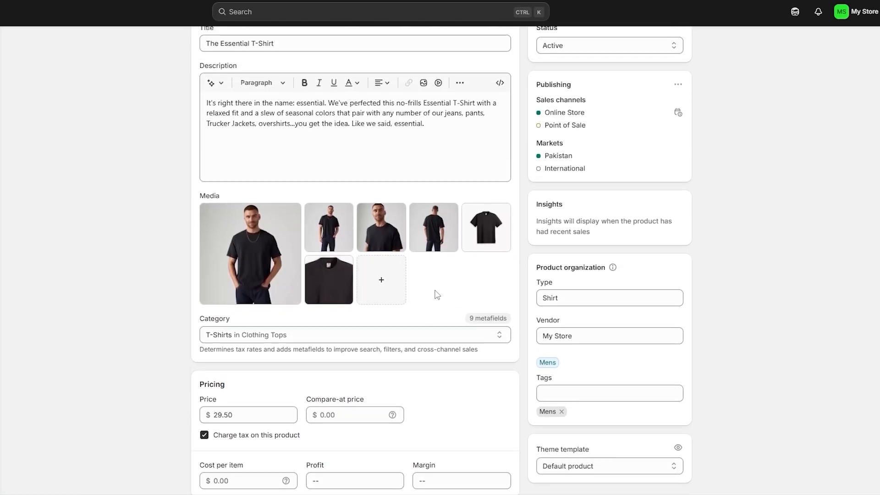
left_click(381, 280)
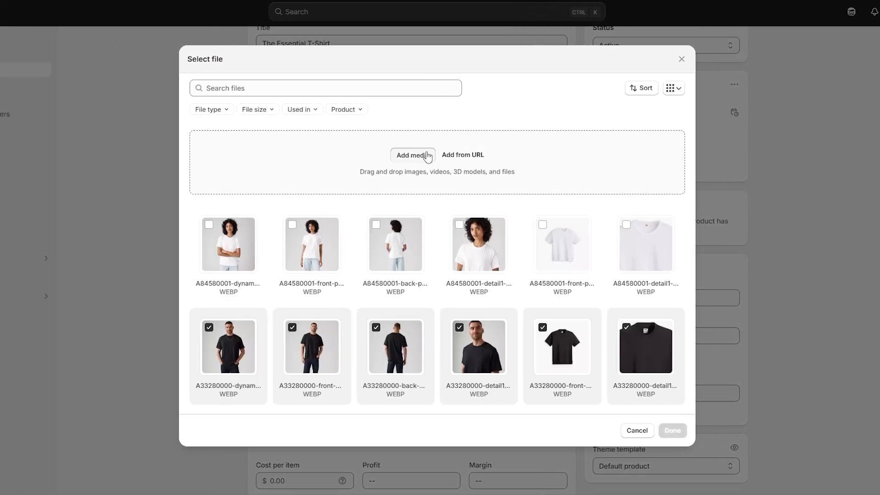
left_click(413, 155)
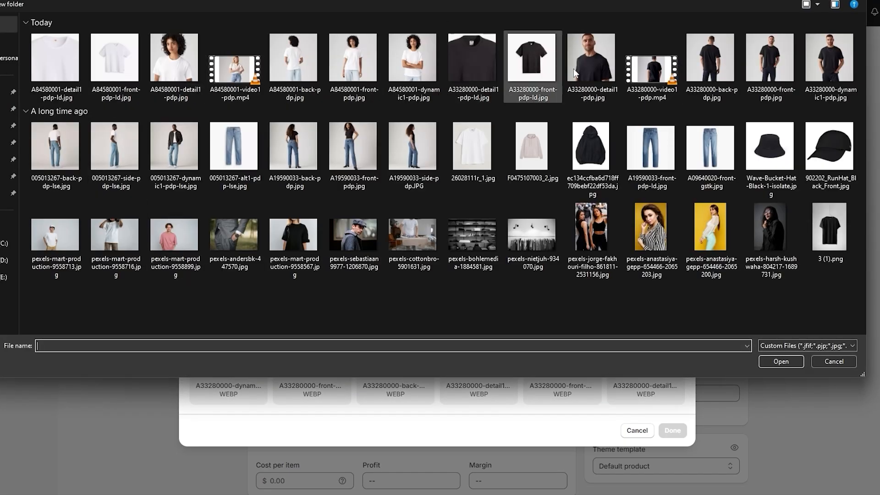
double_click(651, 71)
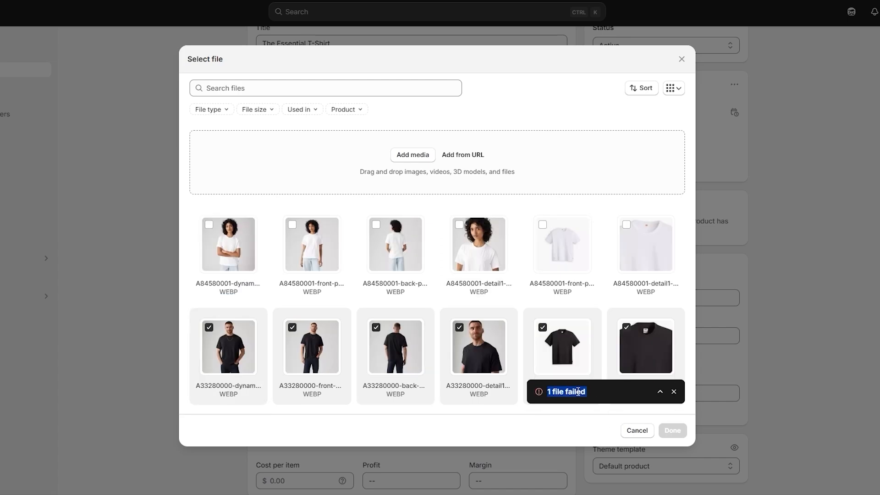
Step: Expand the details of the failed video upload, read the reason, and close the file selection dialog
left_click(661, 392)
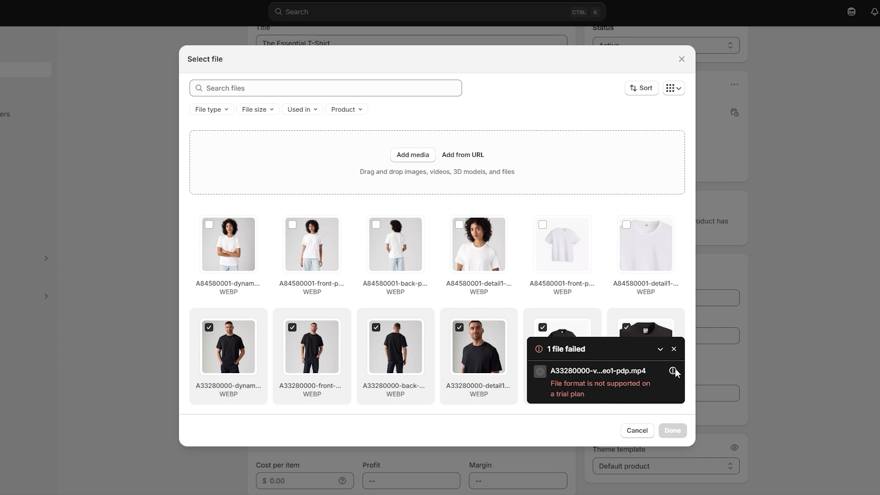
left_click_drag(550, 394, 587, 397)
left_click(681, 60)
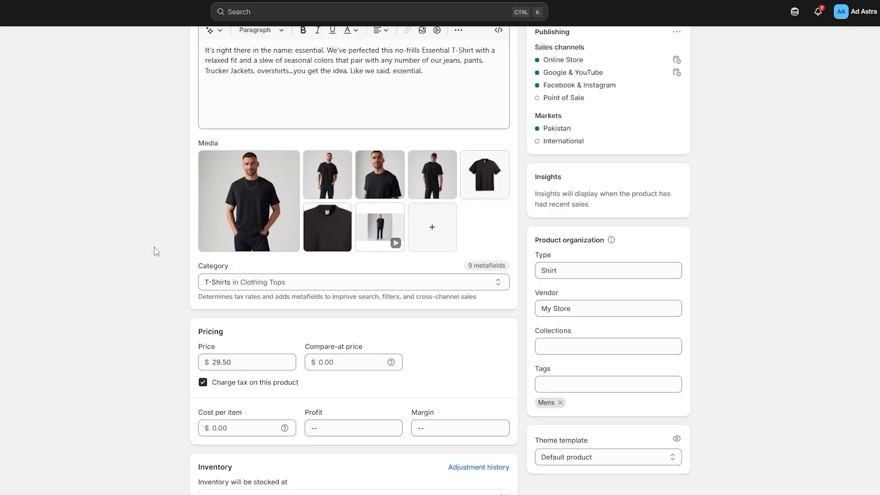
Step: Return to the Ad Astra store's product list and open the Iconic T-Shirt at its media section
scroll(154, 247, "up", 3)
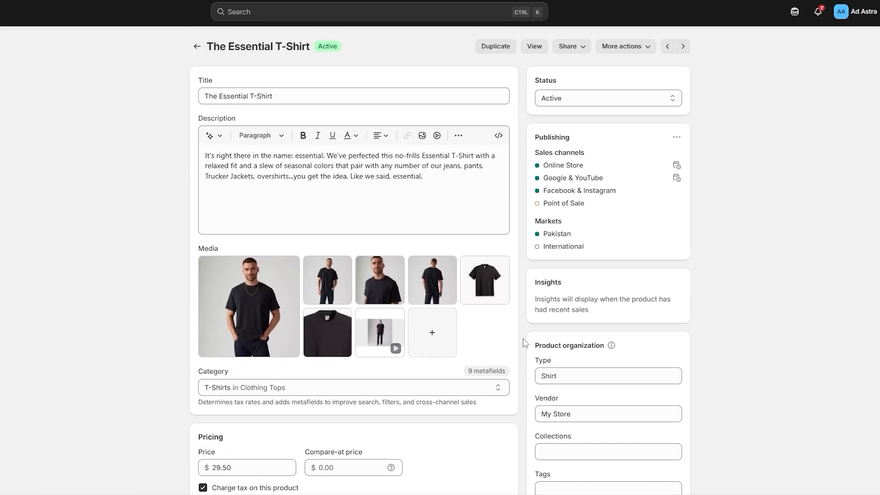
left_click(197, 46)
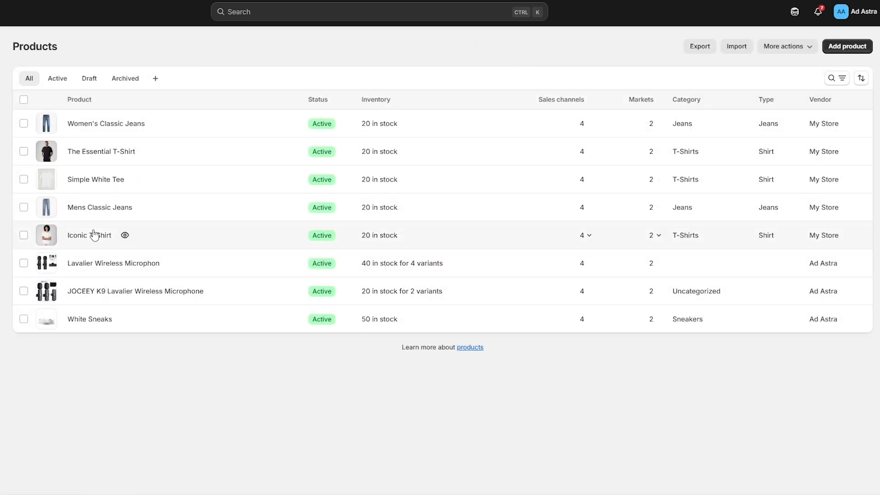
left_click(165, 238)
scroll(428, 298, "down", 3)
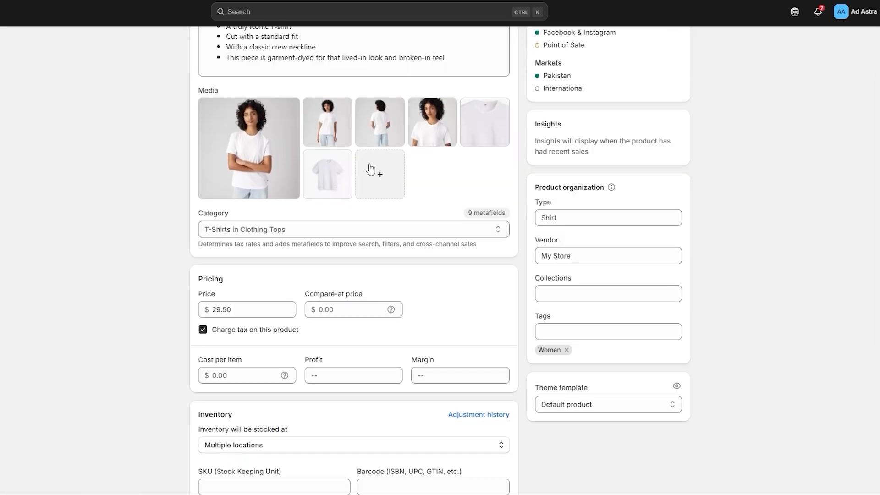
scroll(380, 294, "up", 3)
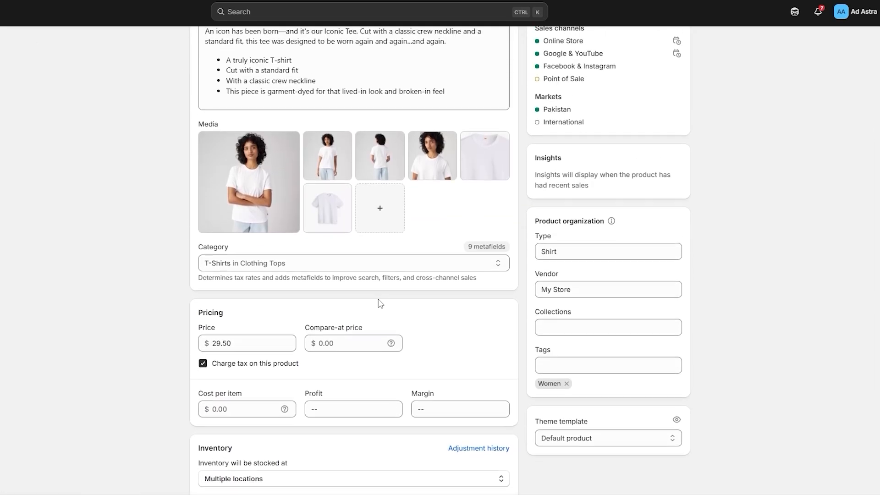
Step: Upload the video A84580001-video1-pdp.mp4, add it to the Iconic T-Shirt's media, and return to the product list
left_click(382, 337)
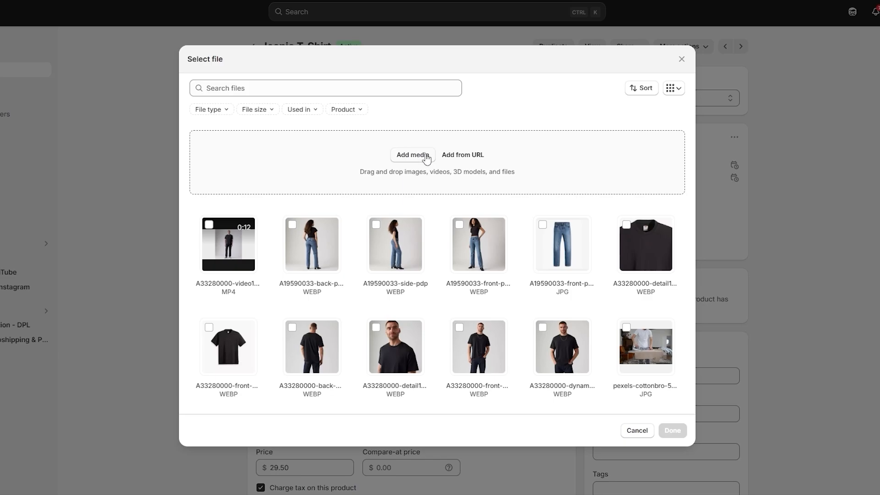
left_click(413, 155)
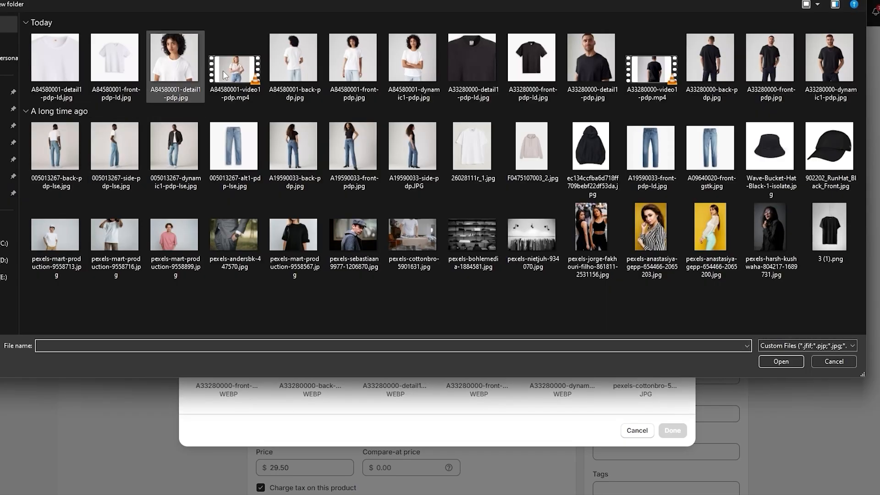
double_click(234, 68)
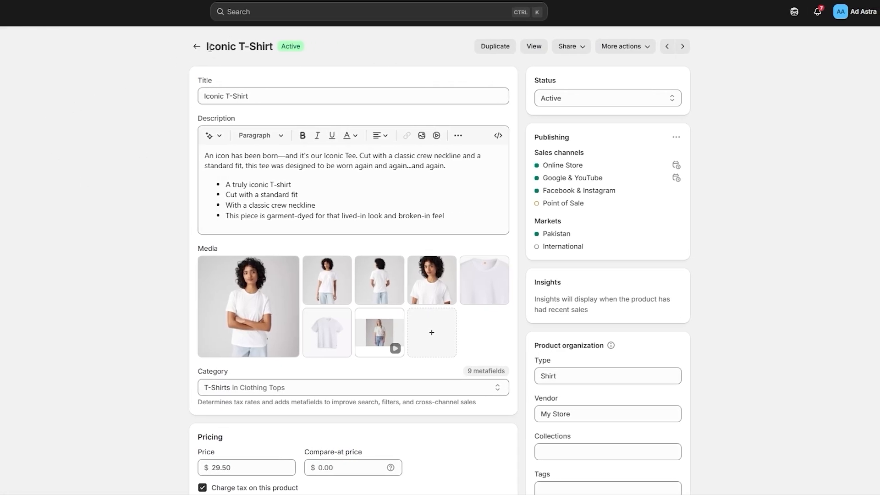
left_click(197, 46)
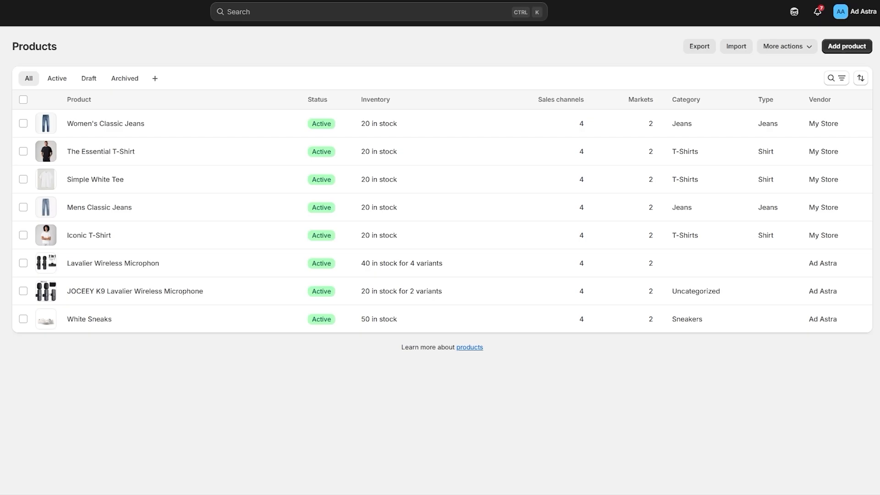
Step: Review the Ad Astra store's plan details and its billing page with past bills and subscriptions
left_click(23, 482)
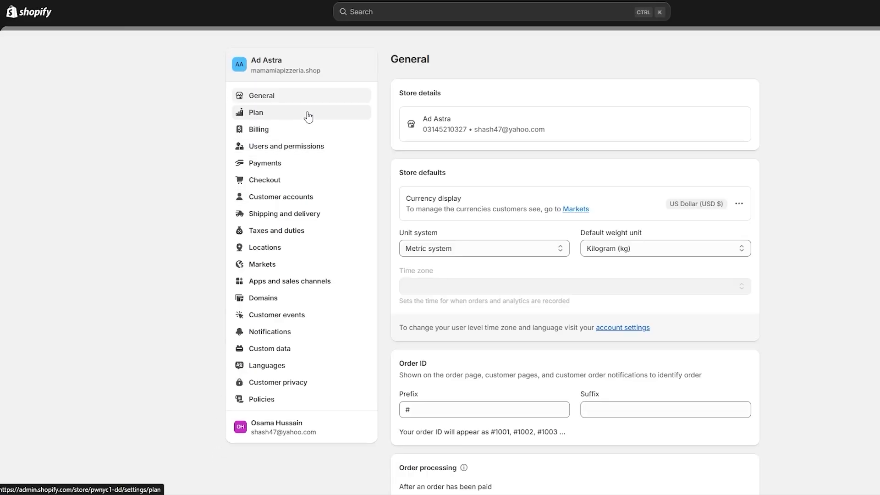
left_click(308, 130)
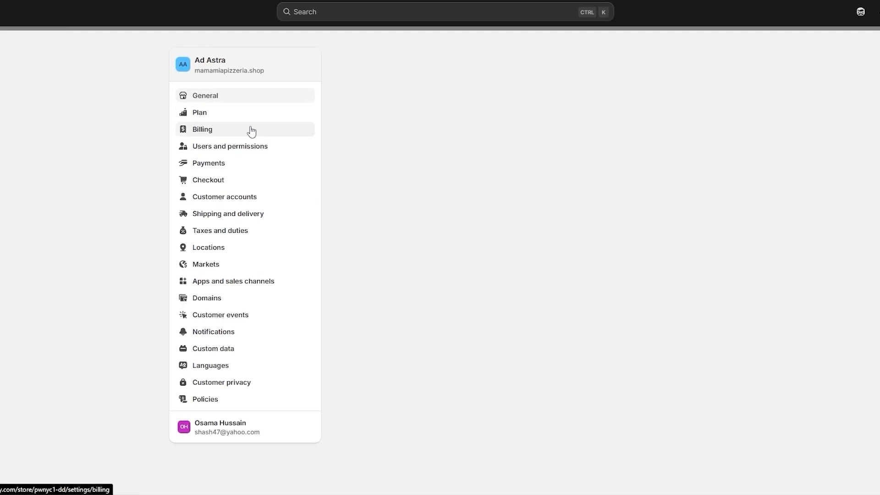
left_click(247, 113)
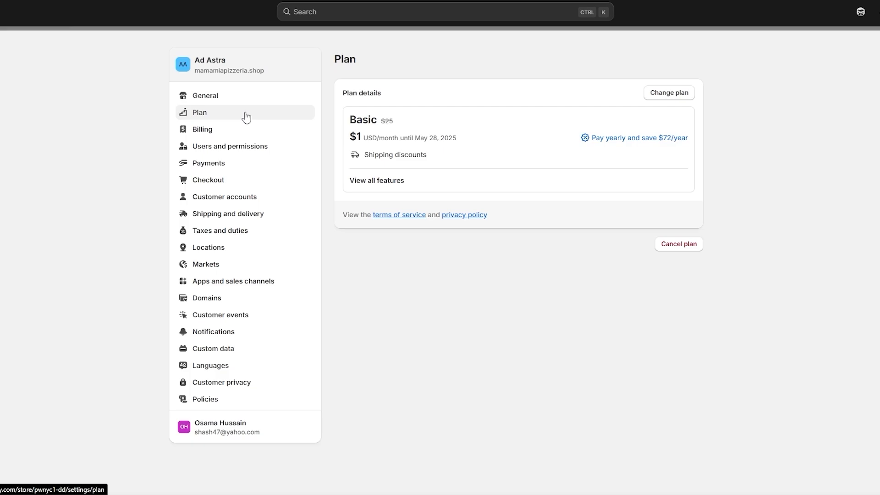
left_click(246, 130)
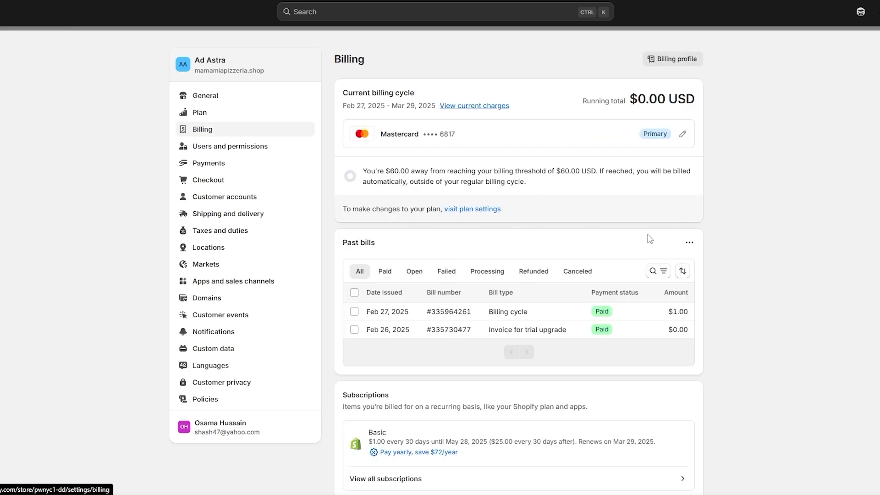
scroll(576, 267, "down", 3)
scroll(540, 310, "up", 3)
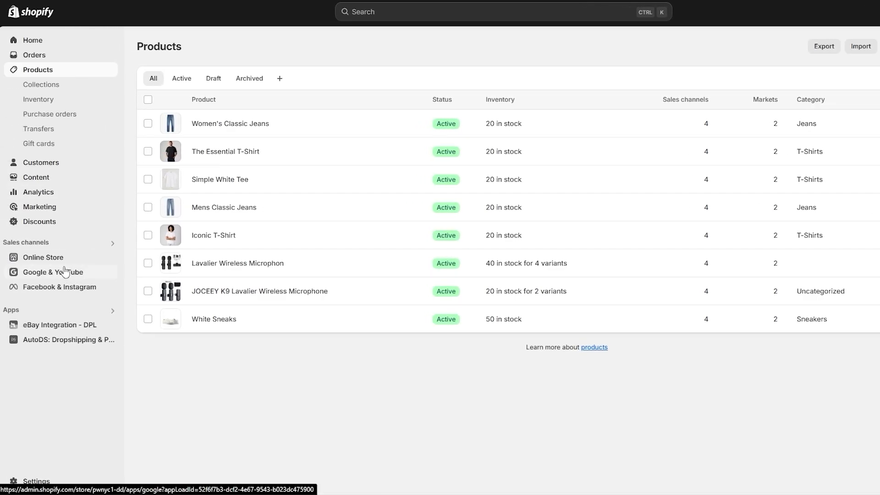
Step: Open the Online Store's themes and look over the current theme, theme library and popular free themes
left_click(27, 243)
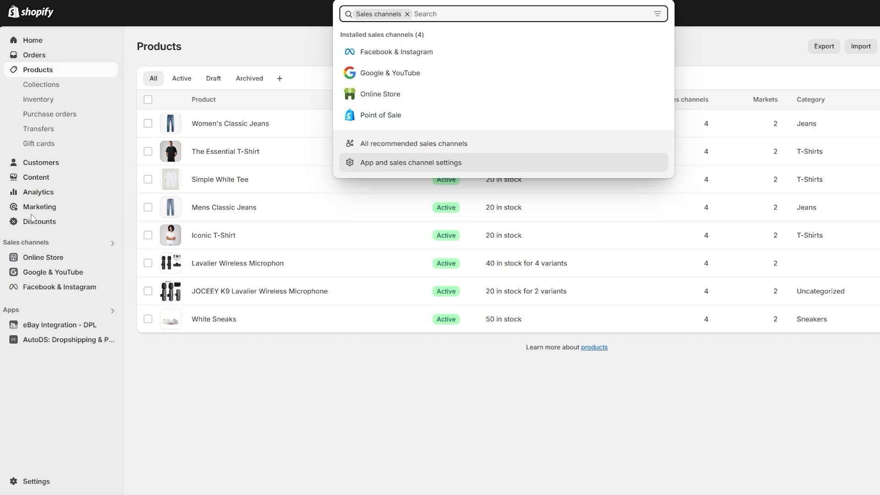
left_click(83, 270)
left_click(62, 258)
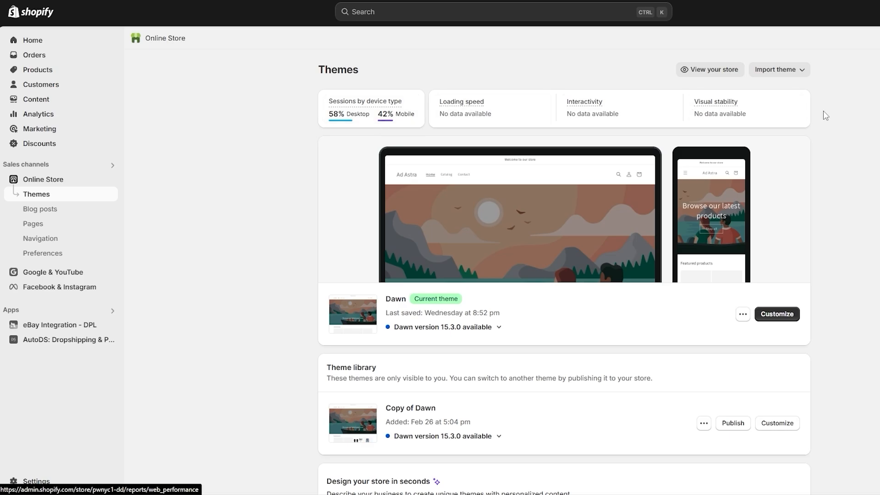
scroll(571, 144, "down", 5)
scroll(414, 208, "up", 1)
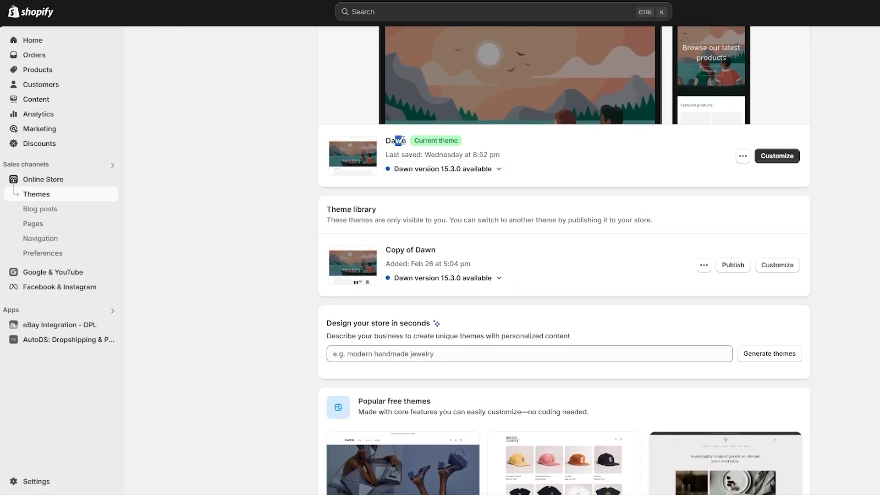
scroll(298, 252, "down", 8)
scroll(291, 245, "up", 7)
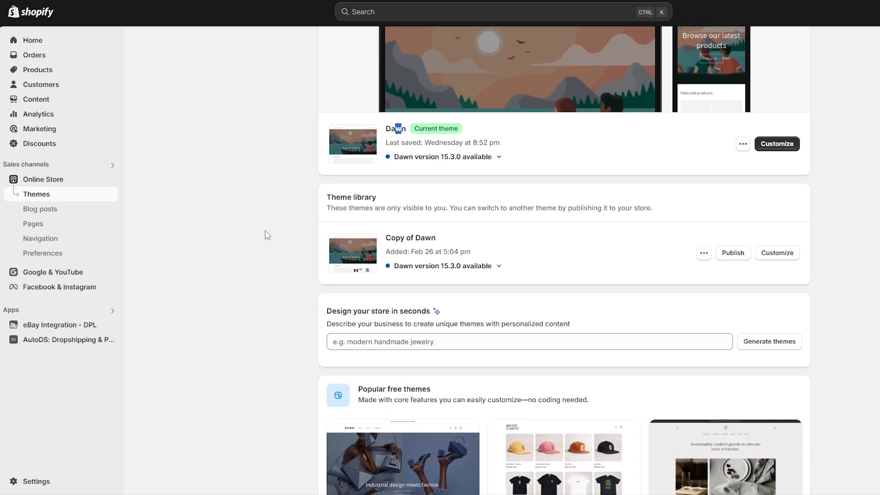
scroll(268, 235, "up", 3)
Step: Open the store's domain settings, view the form for connecting an existing domain, and leave it without entering one
left_click(54, 480)
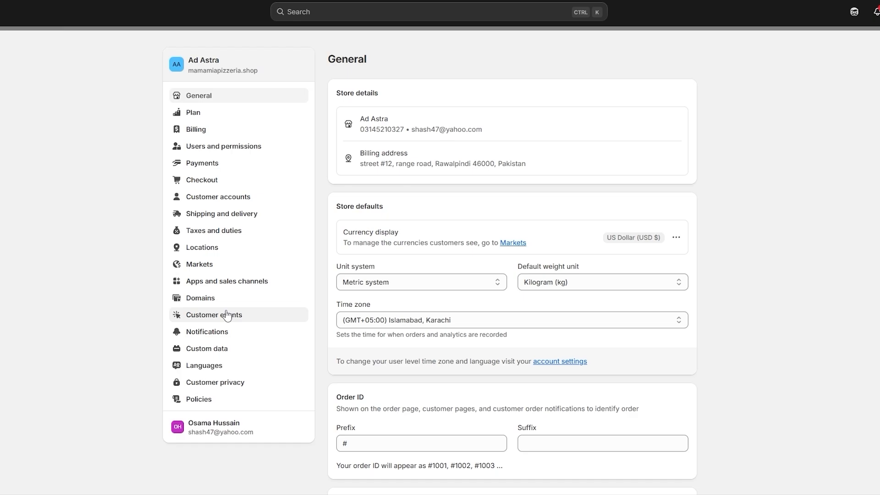
left_click(227, 299)
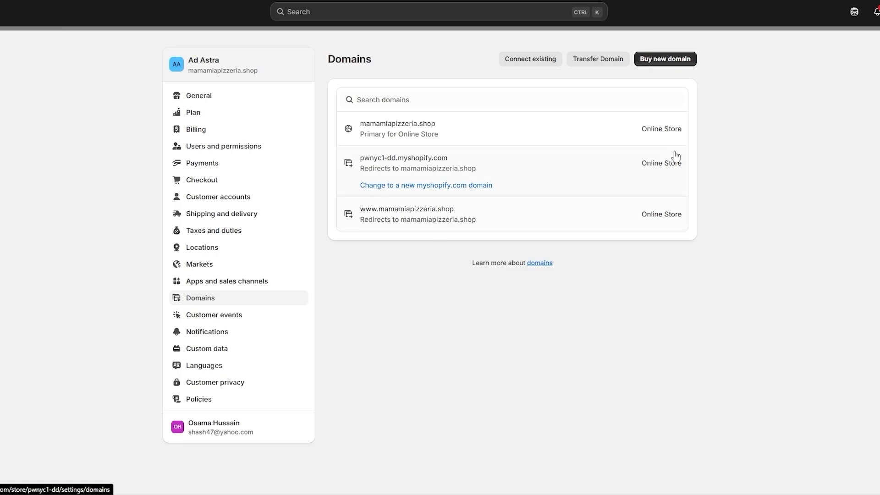
left_click(554, 64)
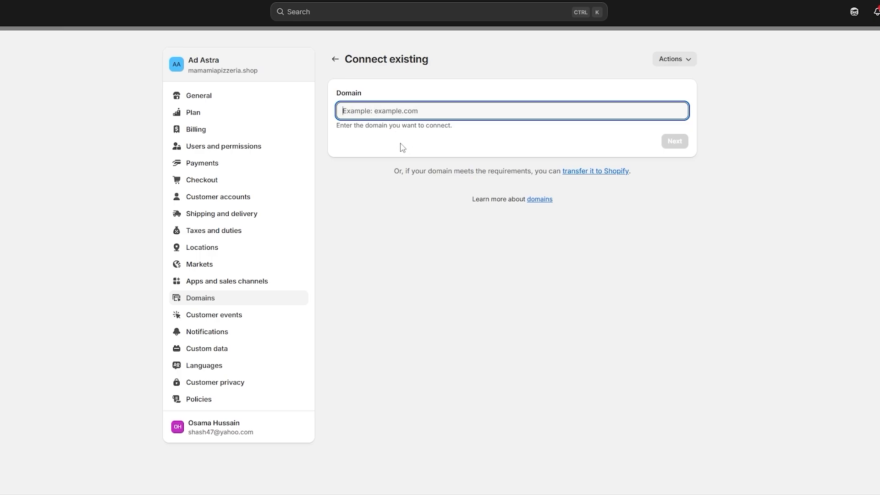
left_click(333, 59)
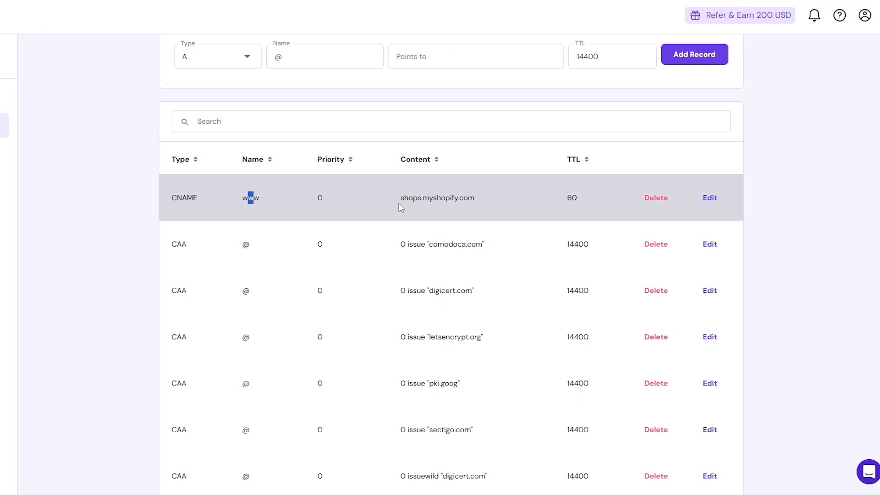
Step: Switch to the Hostinger DNS records of mamamiapizzeria.shop and examine the type, content and TTL of the www CNAME and @ A records
left_click_drag(403, 199, 423, 199)
left_click_drag(446, 199, 452, 199)
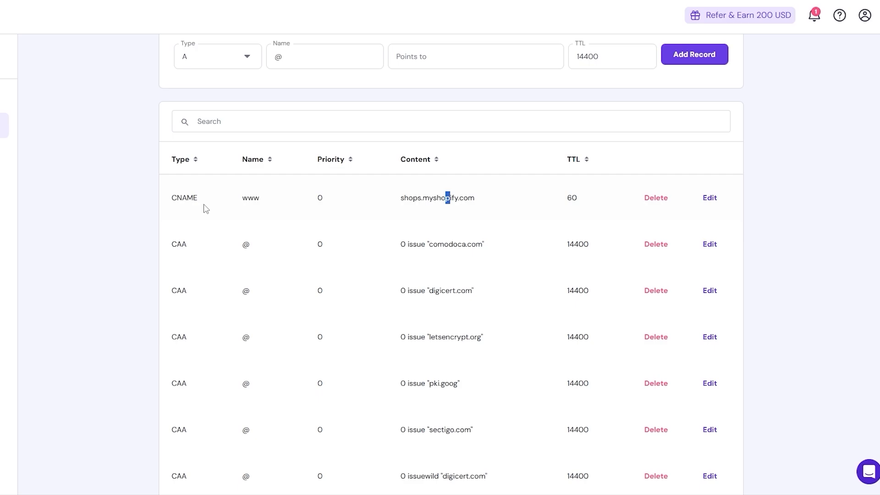
left_click_drag(181, 194, 197, 197)
left_click_drag(409, 198, 459, 198)
left_click_drag(559, 196, 583, 203)
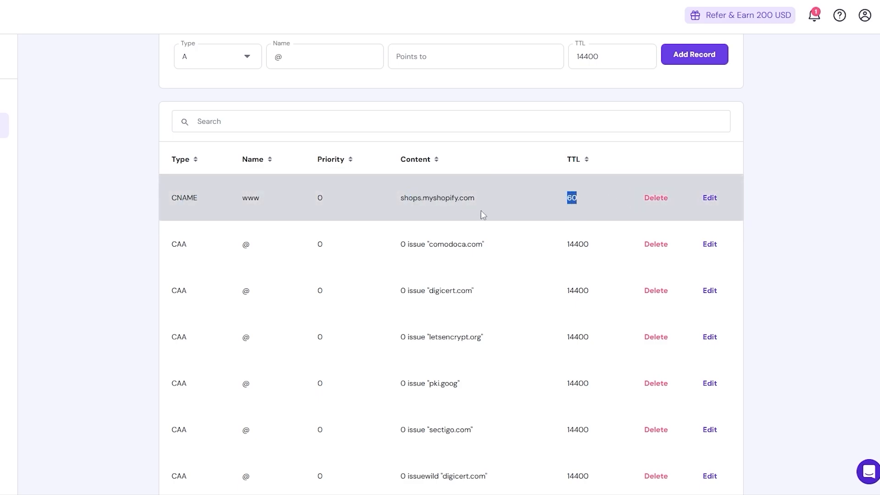
left_click_drag(466, 196, 443, 198)
left_click_drag(182, 198, 193, 198)
left_click(101, 227)
scroll(250, 246, "down", 10)
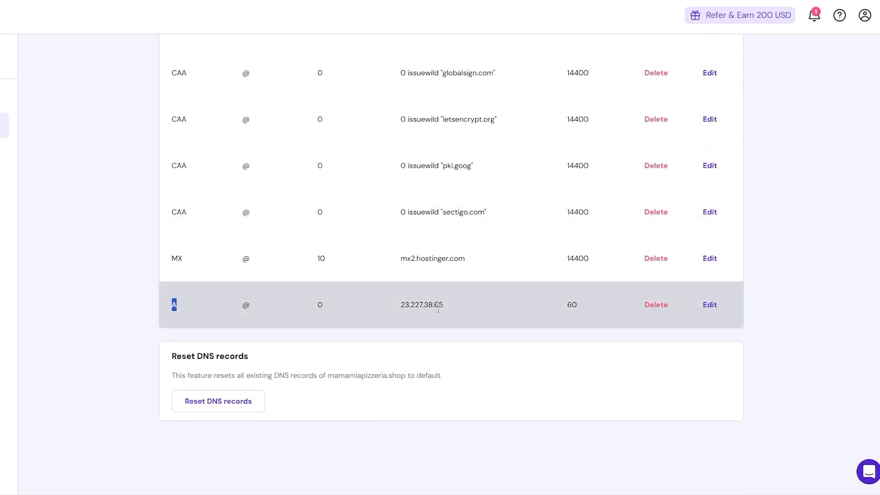
left_click_drag(434, 307, 406, 307)
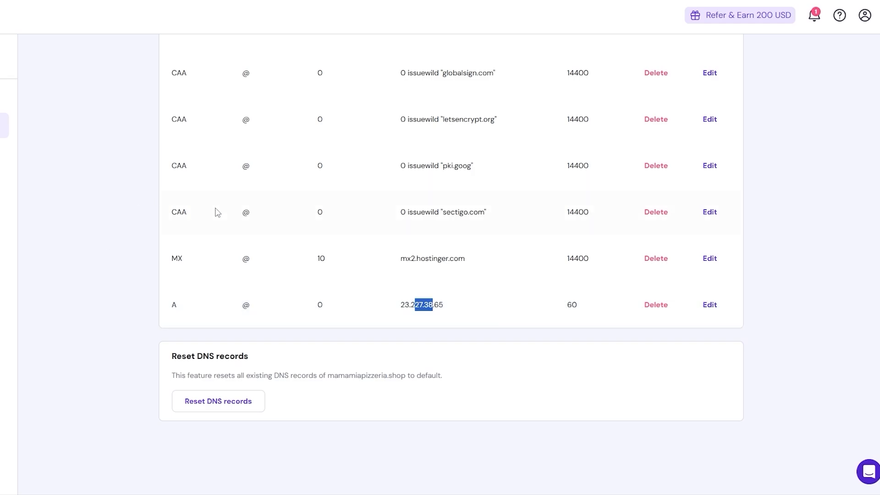
Step: Try CNAME as the type for a new DNS record without adding it, and review the domain's existing CNAME and A records
scroll(126, 227, "up", 8)
scroll(169, 204, "up", 1)
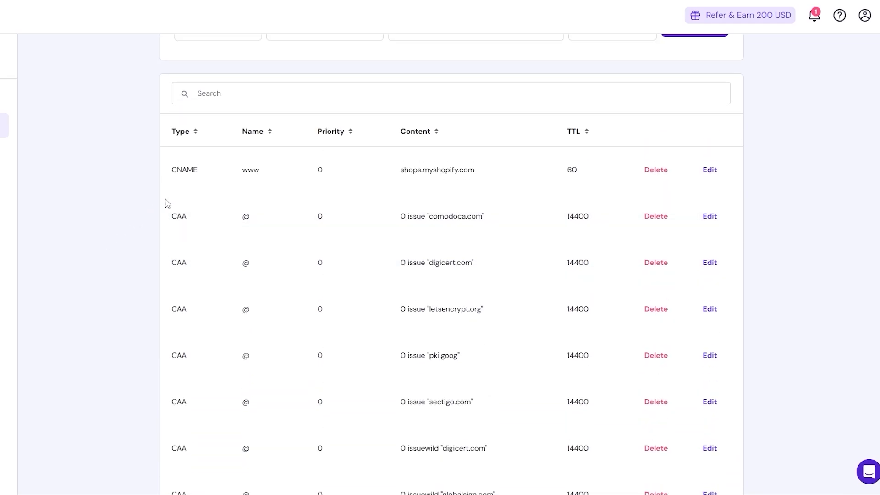
scroll(703, 192, "up", 3)
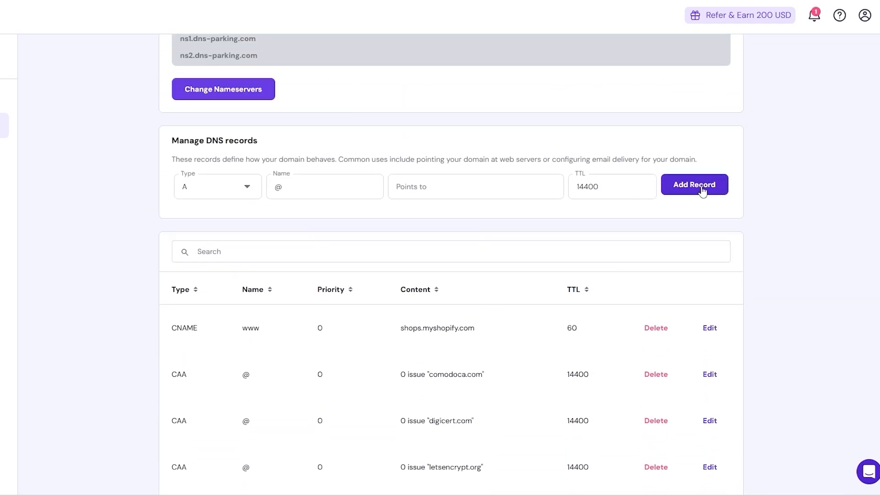
left_click(218, 187)
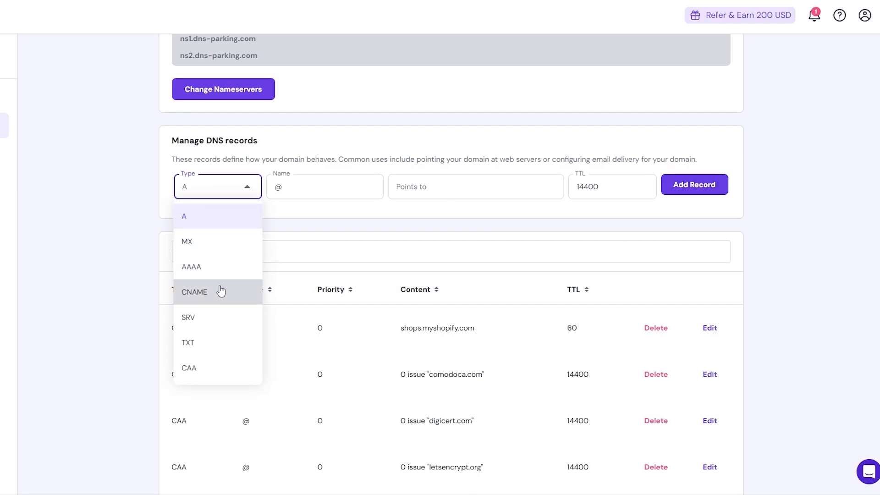
left_click(213, 294)
left_click_drag(287, 191, 267, 198)
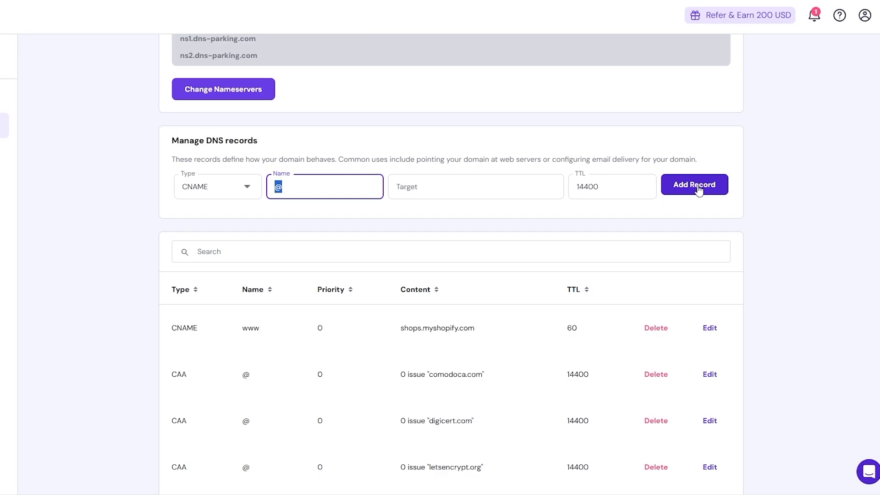
scroll(696, 192, "down", 10)
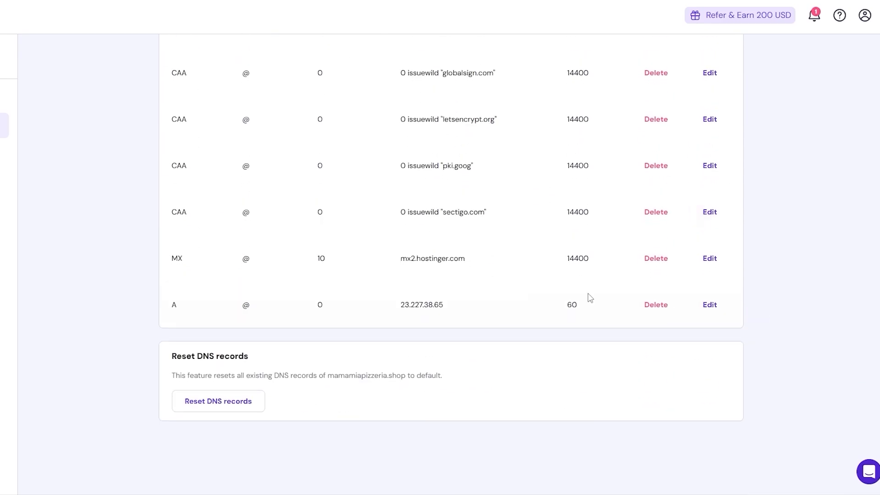
scroll(344, 316, "up", 5)
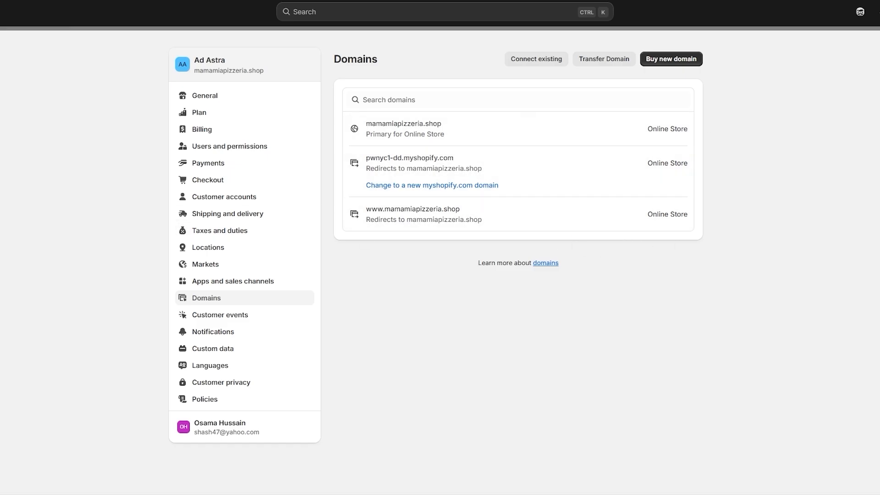
Step: Leave the Shopify domain settings and look over the Online Store's current theme and theme library
left_click(879, 42)
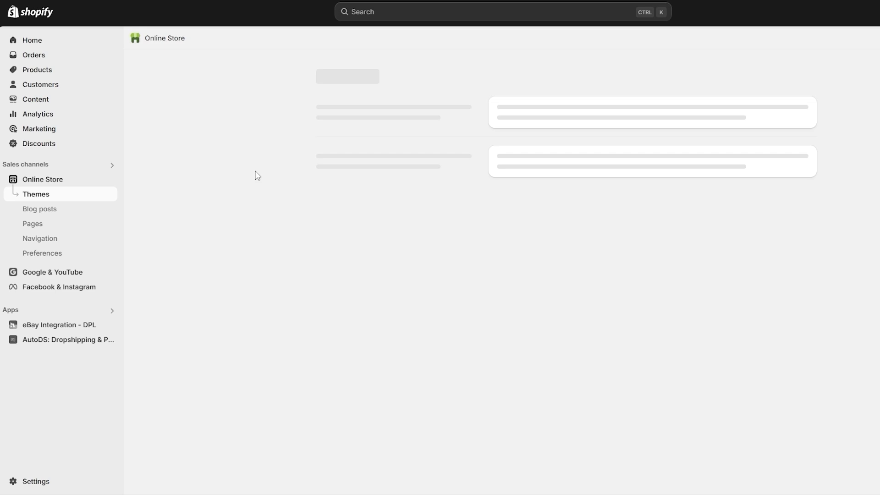
scroll(300, 308, "down", 5)
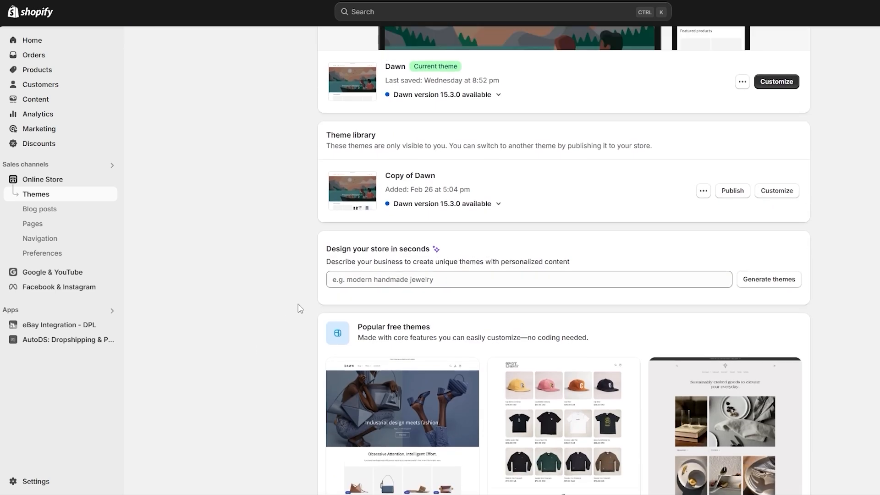
scroll(300, 308, "up", 5)
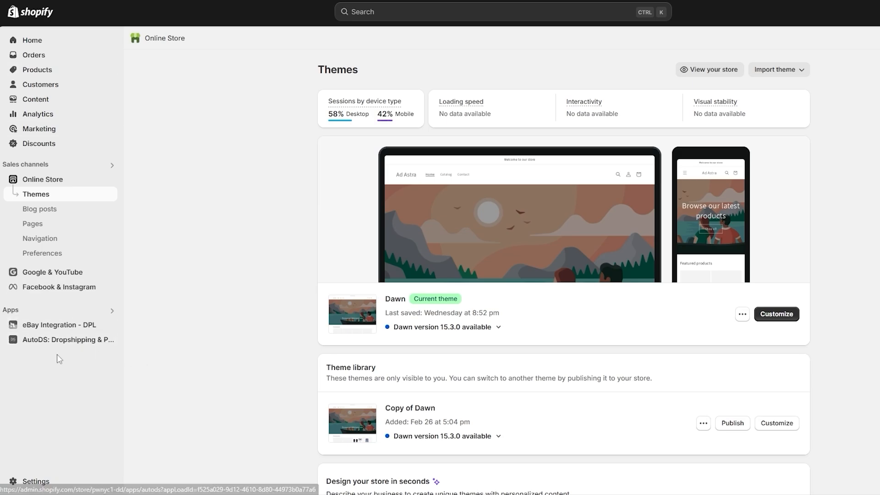
Step: Open the AutoDS: Dropshipping & POD app and browse the marketplace products available to import as drafts
left_click(54, 343)
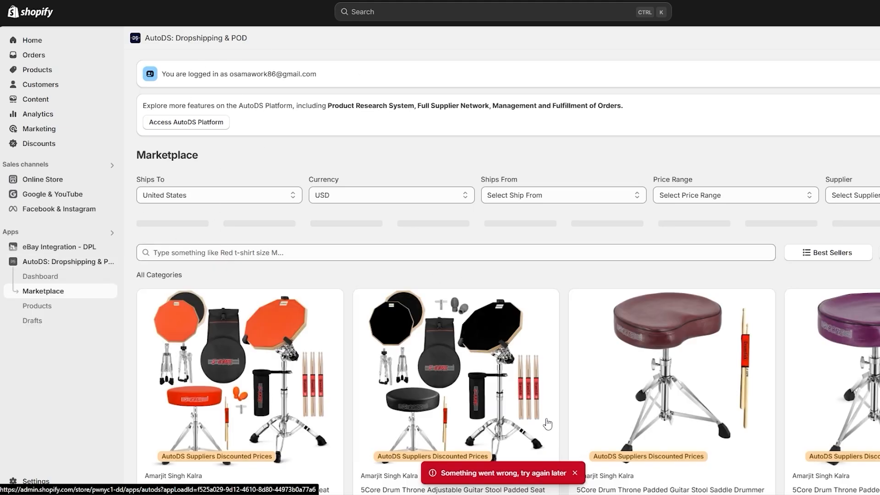
scroll(156, 335, "down", 5)
scroll(130, 339, "up", 5)
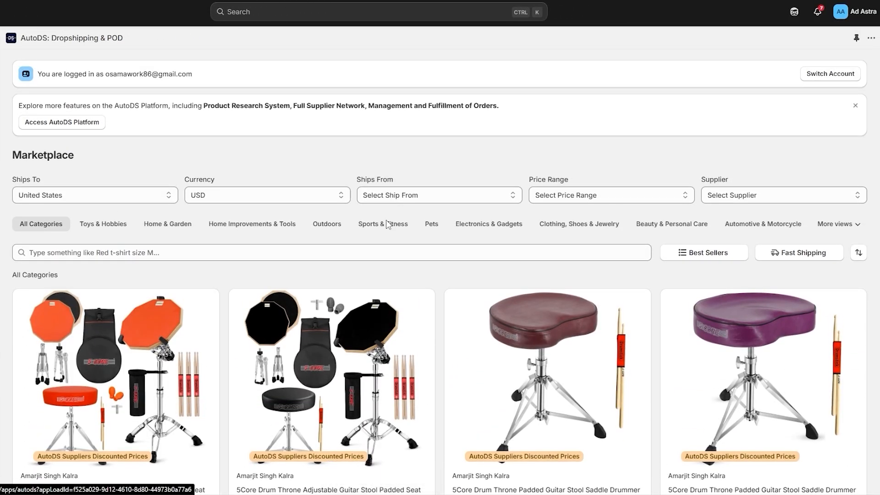
scroll(209, 300, "down", 7)
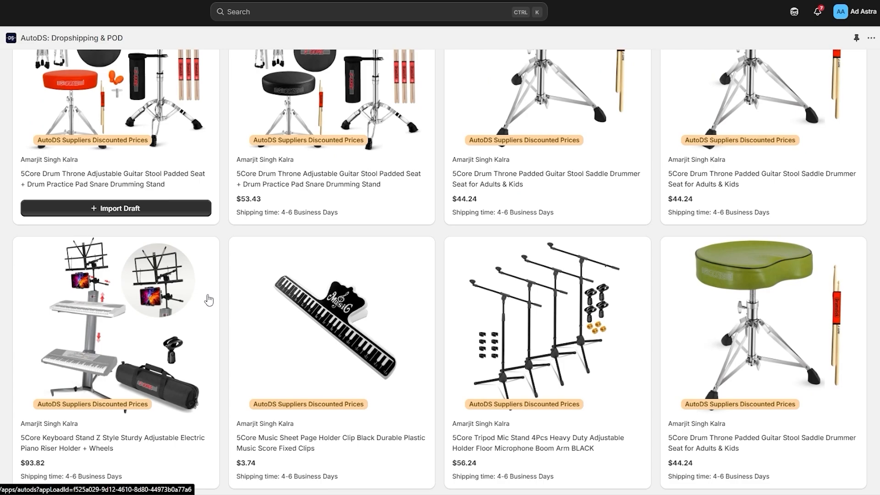
scroll(714, 298, "down", 12)
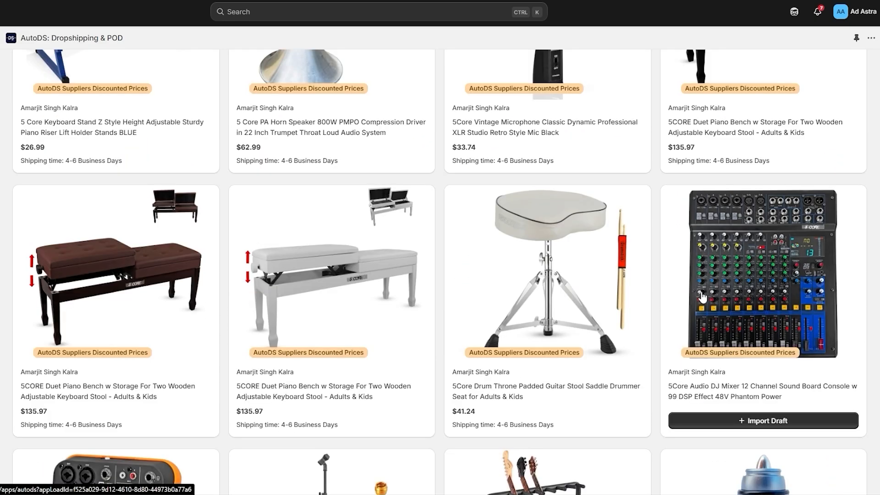
scroll(701, 296, "down", 14)
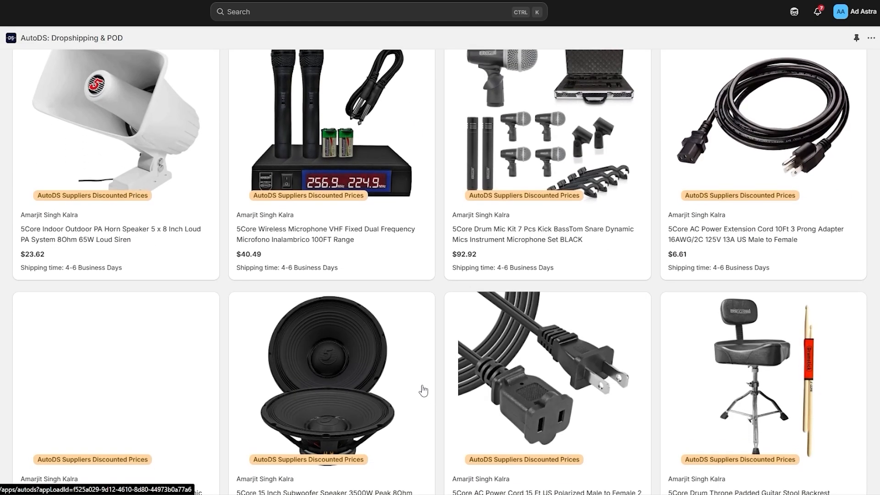
scroll(424, 378, "down", 7)
mouse_move(566, 275)
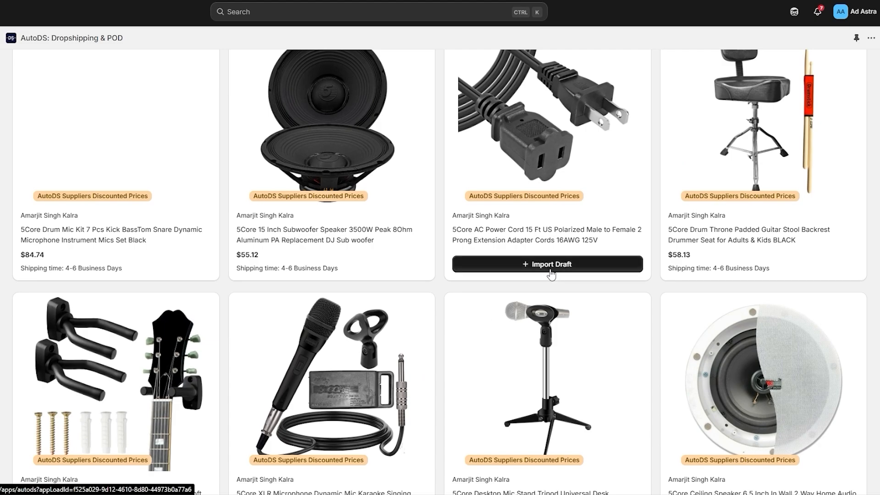
Step: Check the AutoDS drafts page and return to the marketplace to look through its product listings
left_click(1, 275)
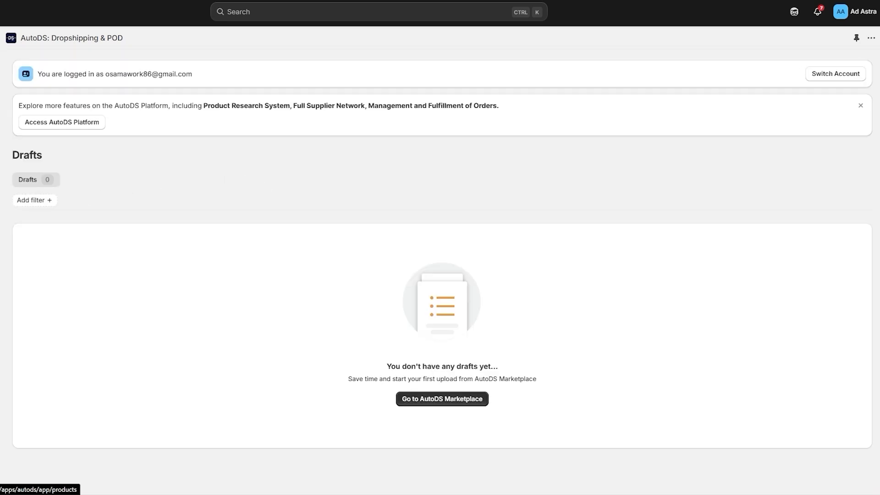
left_click(442, 398)
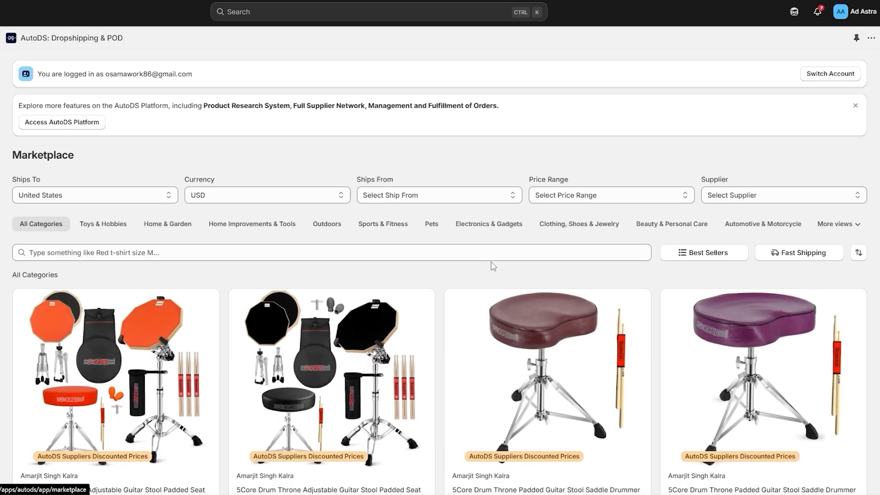
scroll(285, 249, "down", 12)
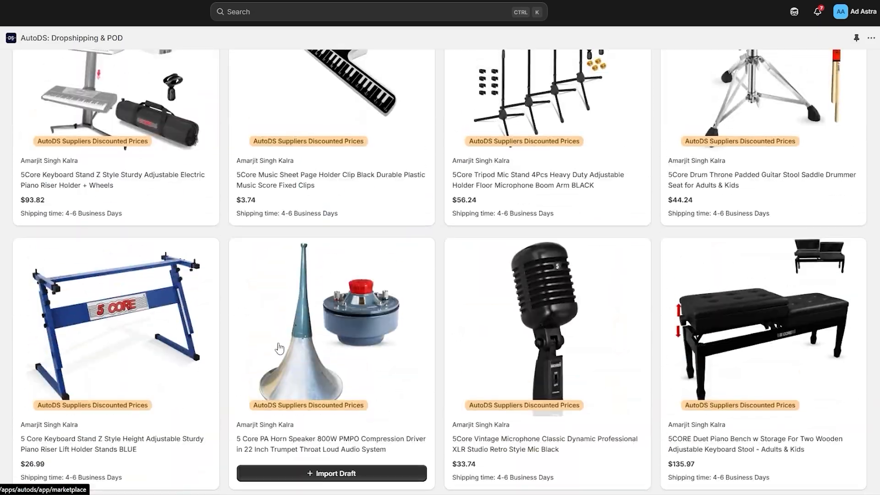
scroll(280, 348, "up", 12)
Step: Search the AutoDS marketplace for "t shirt" and browse the matching products
left_click(121, 256)
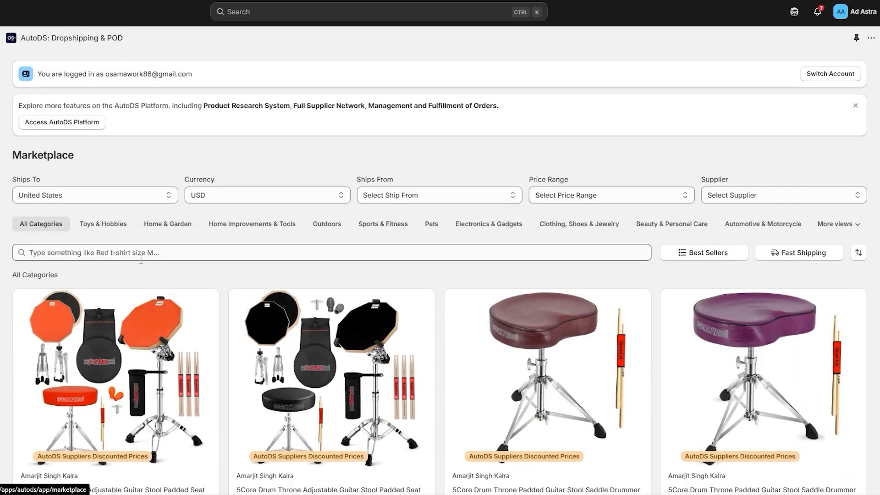
type("t shirt")
key("Return")
scroll(601, 349, "down", 14)
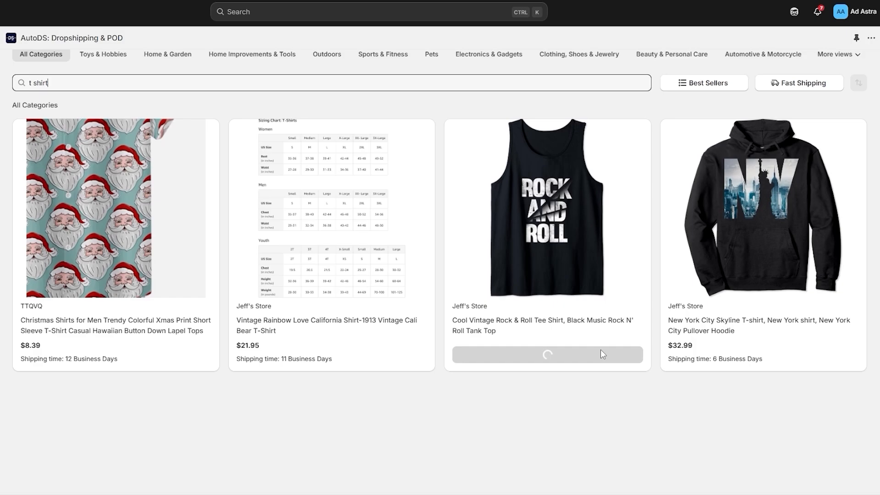
scroll(352, 319, "down", 9)
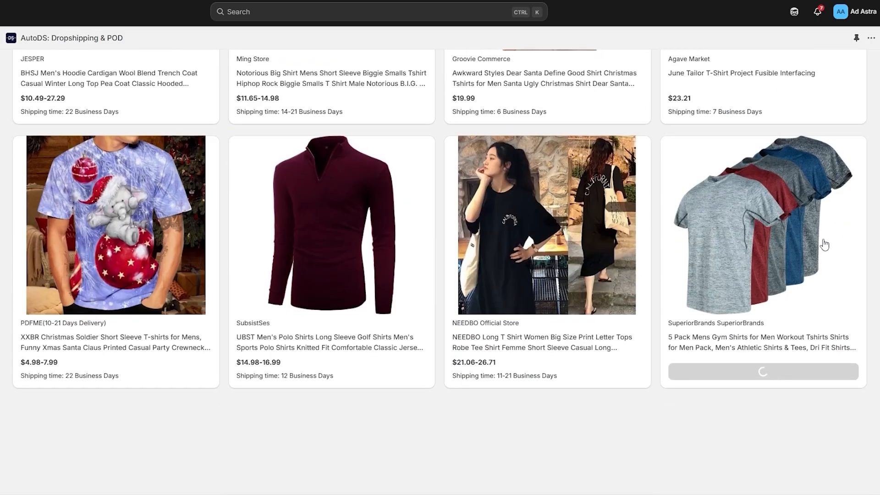
scroll(134, 231, "down", 1)
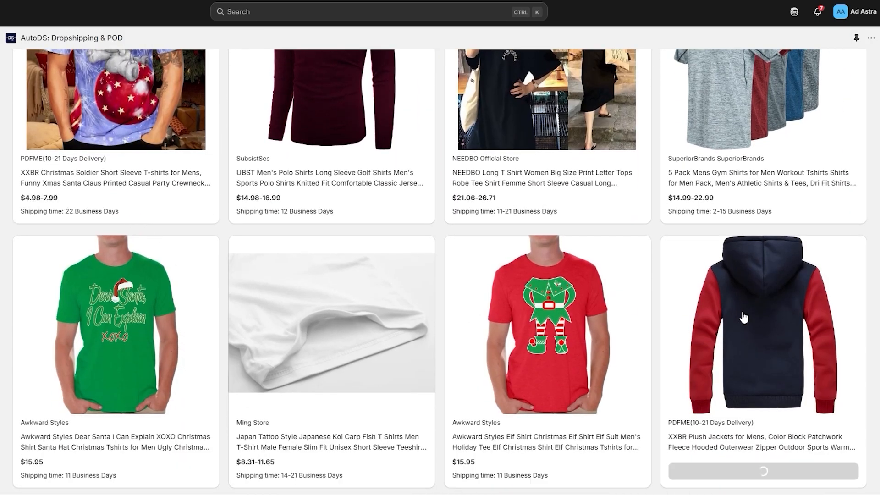
scroll(824, 303, "up", 5)
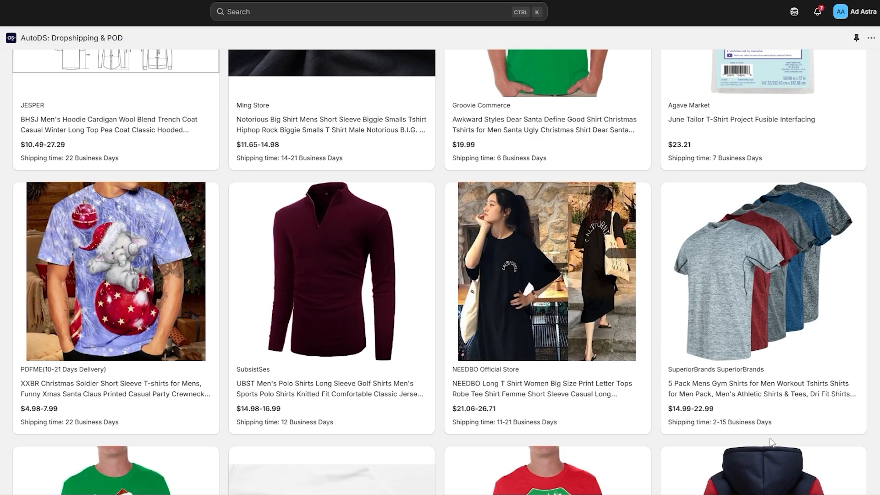
Step: Import the 5 Pack Mens Gym Shirts product as a draft, view it in the AutoDS drafts and reload the page
left_click(763, 422)
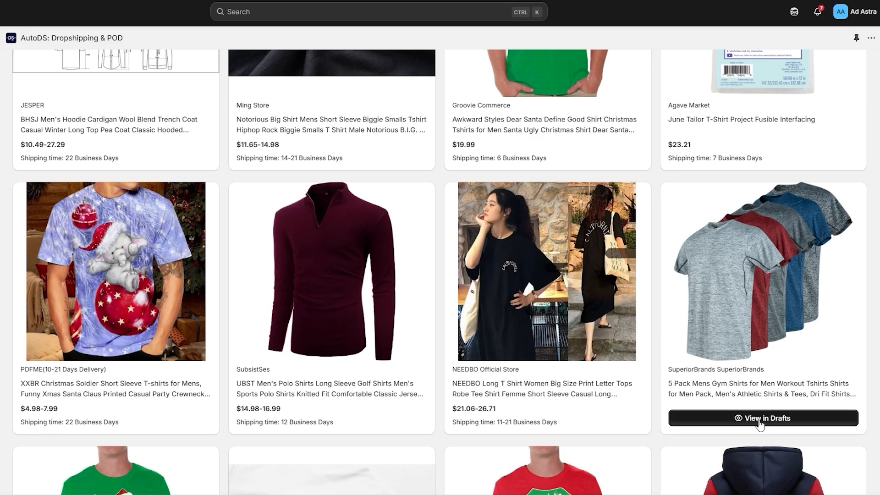
left_click(763, 418)
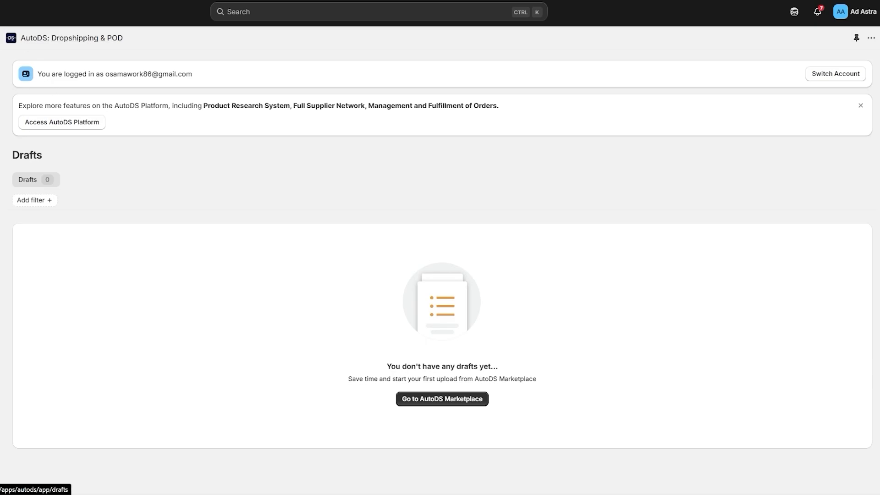
key("F5")
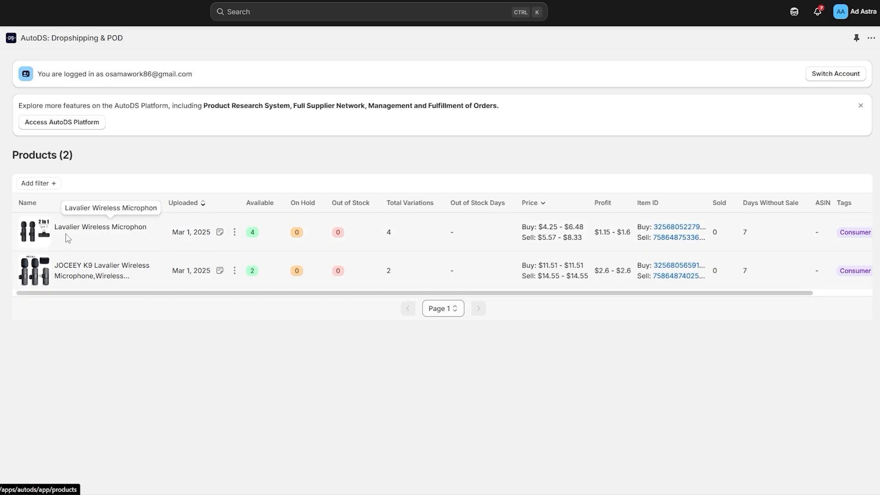
Step: Examine the two Lavalier microphone products in the AutoDS product list and compare with the Shopify store's product list
left_click_drag(60, 230, 119, 236)
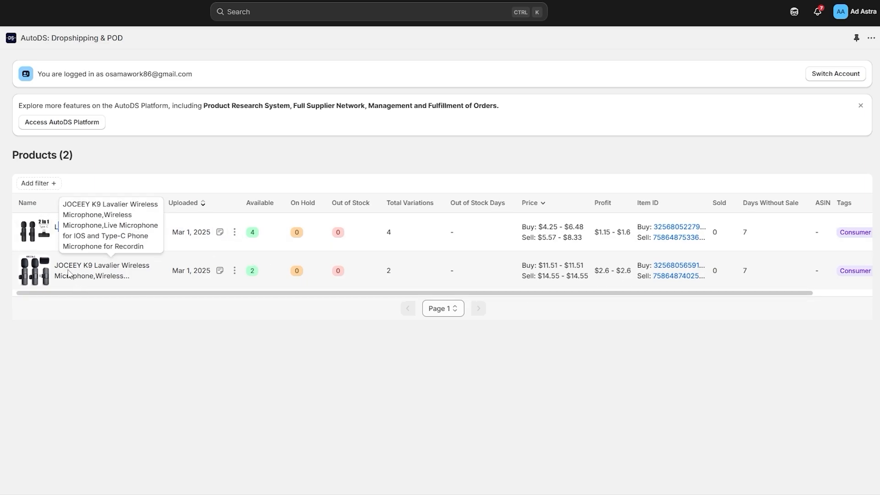
left_click_drag(63, 266, 116, 276)
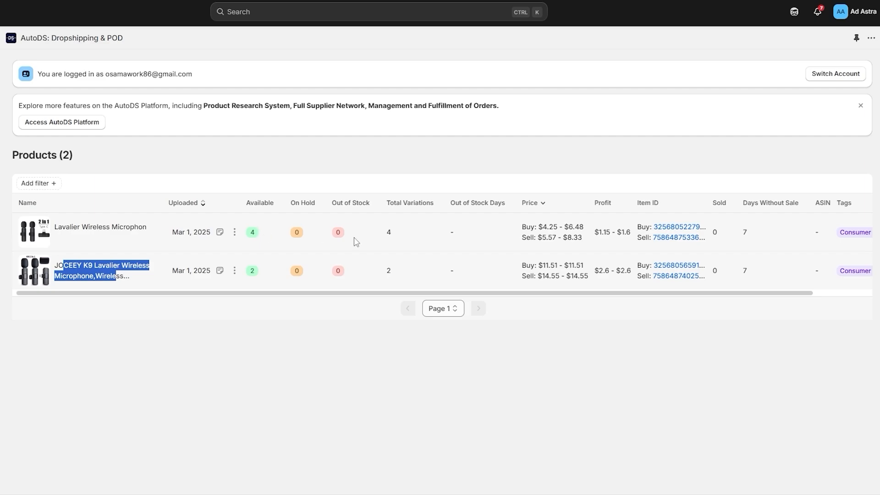
left_click(456, 298)
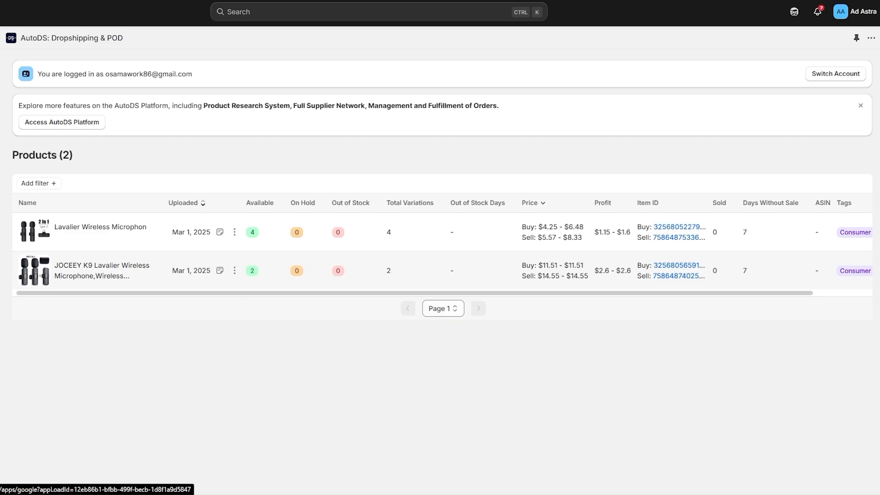
left_click(0, 67)
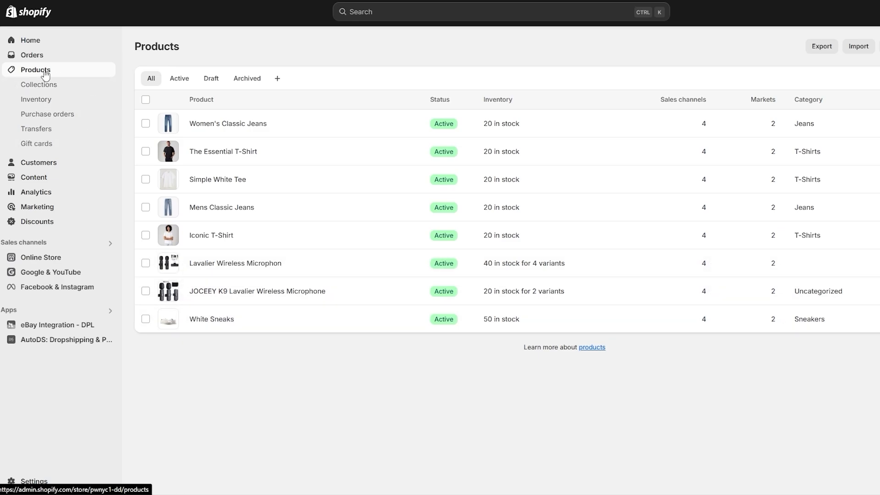
Step: Go through the store's home page to the Online Store themes and browse the popular free themes
left_click(50, 44)
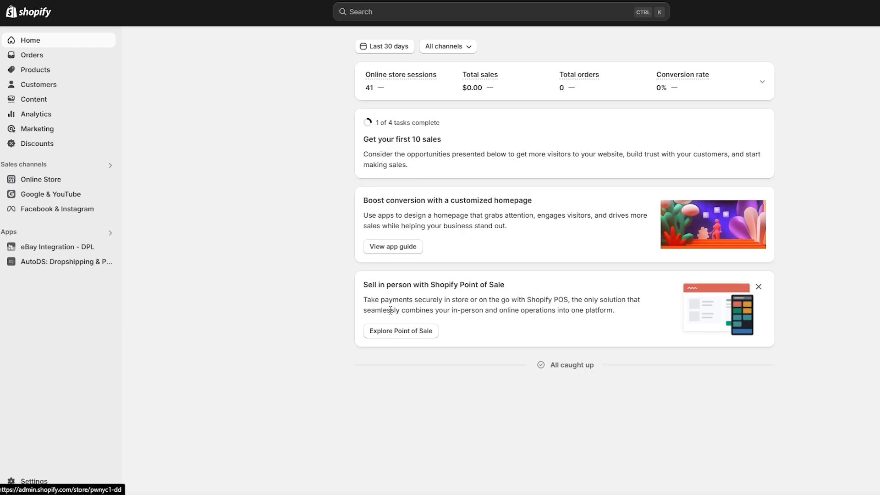
left_click(58, 182)
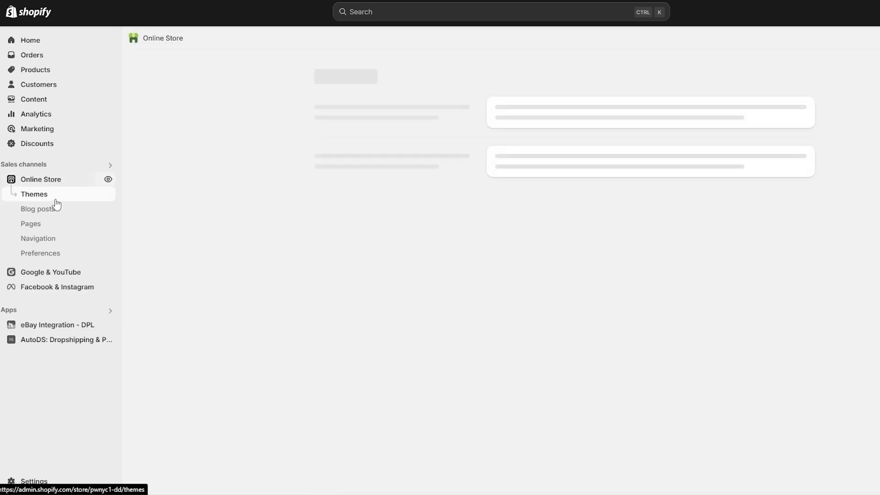
left_click(54, 200)
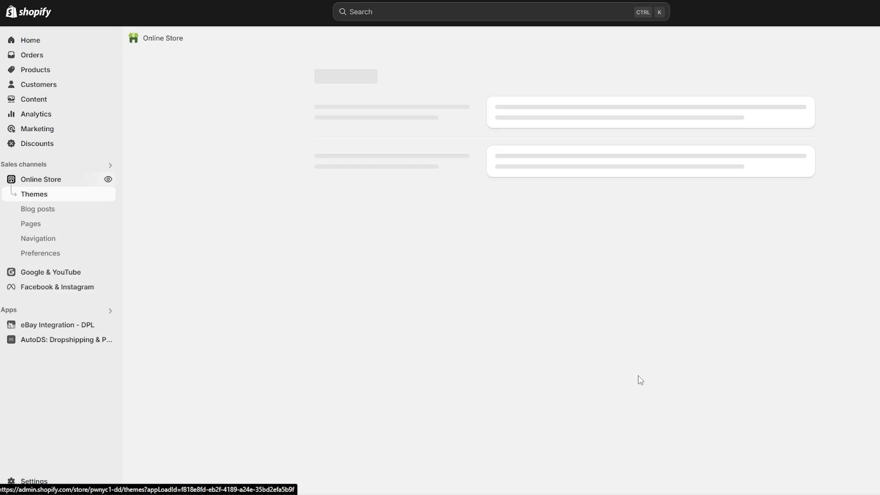
scroll(654, 379, "down", 10)
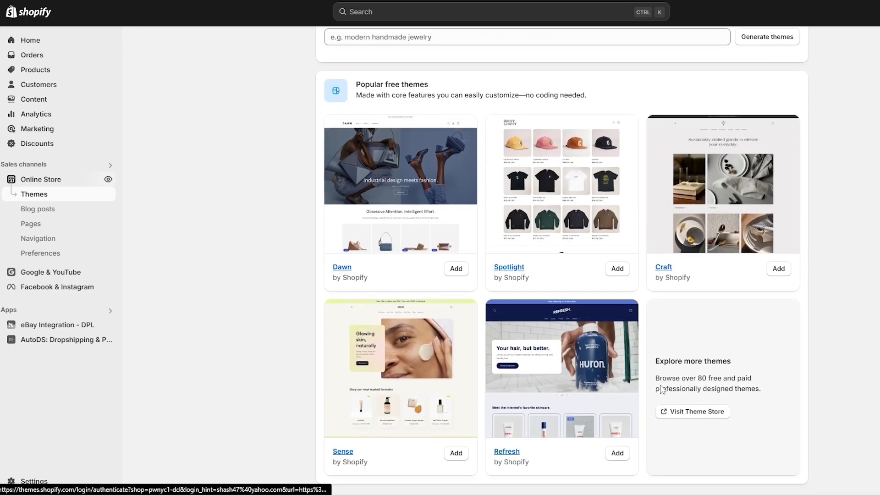
scroll(575, 421, "up", 1)
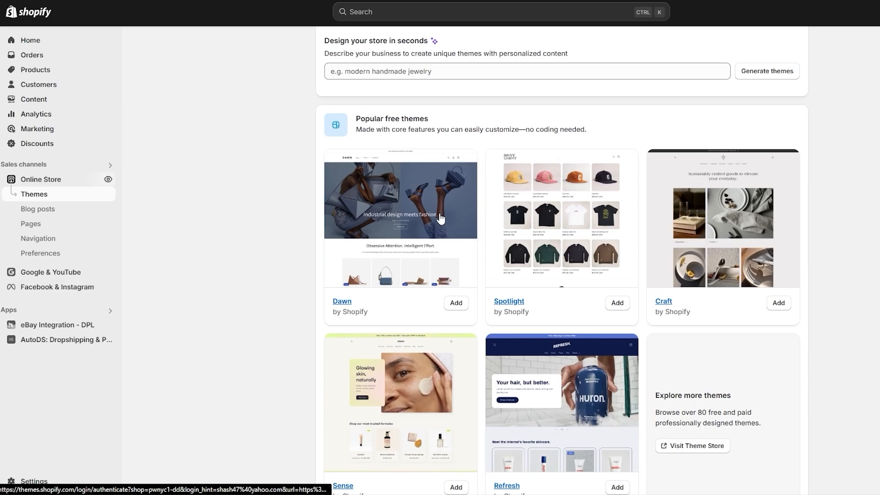
Step: Open the current Dawn theme for customization
scroll(440, 219, "down", 1)
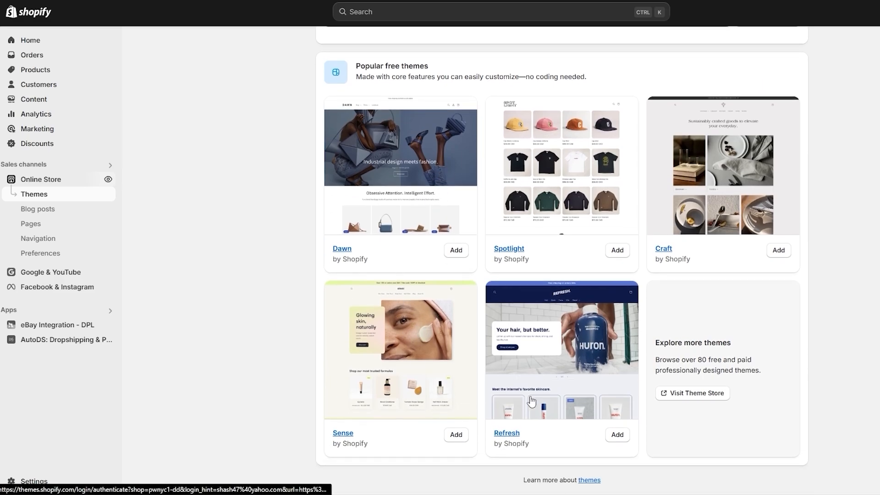
scroll(584, 395, "up", 8)
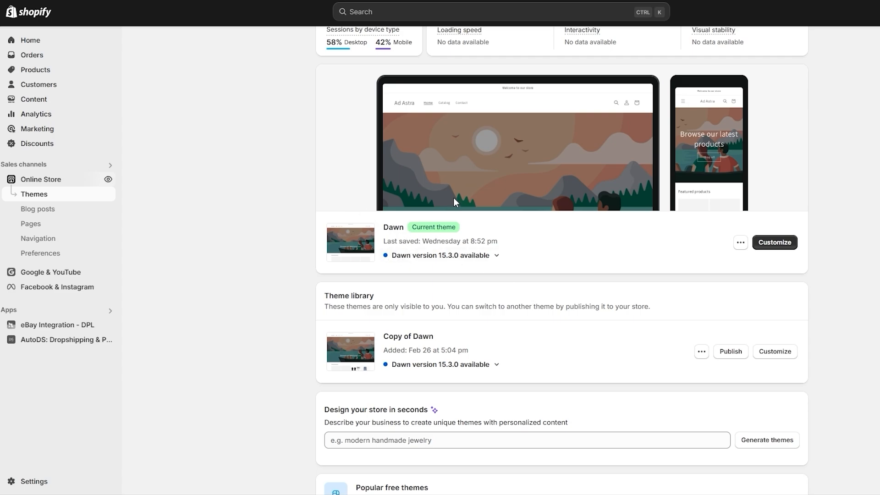
scroll(393, 188, "up", 2)
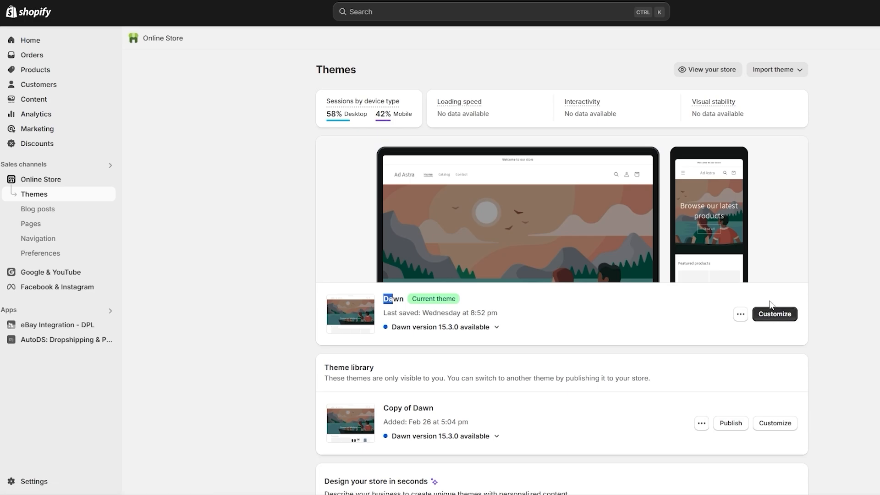
left_click(787, 324)
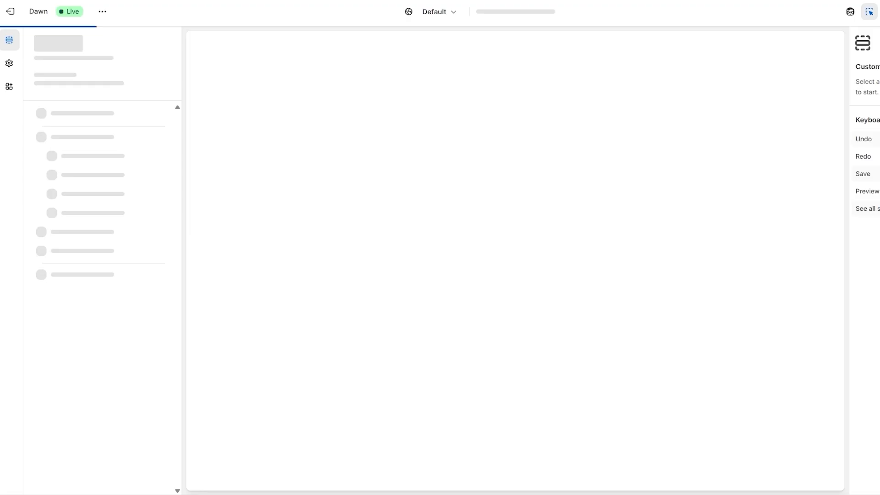
Step: Delete the FAQs collapsible content section from the home page template
scroll(596, 247, "down", 5)
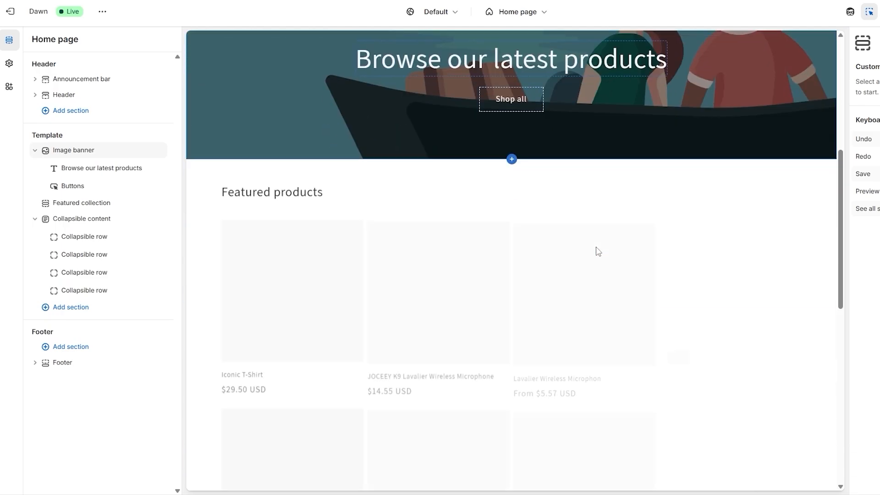
scroll(598, 251, "down", 5)
scroll(722, 268, "up", 3)
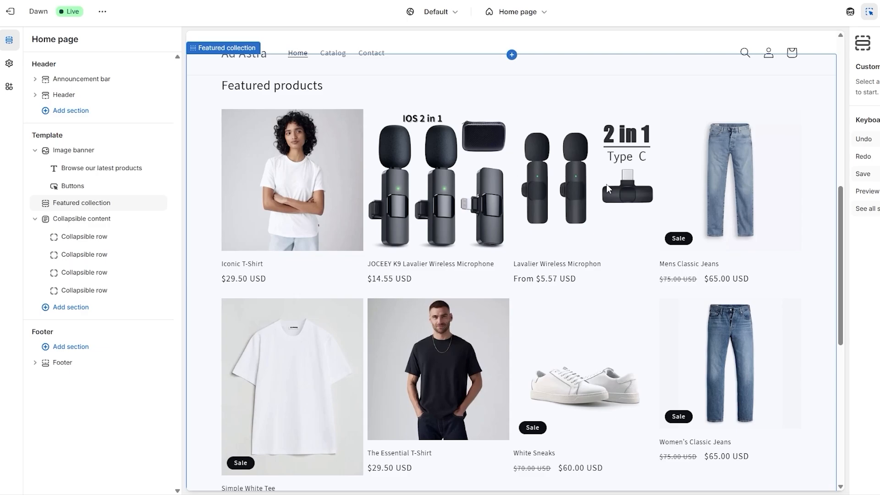
scroll(557, 219, "up", 2)
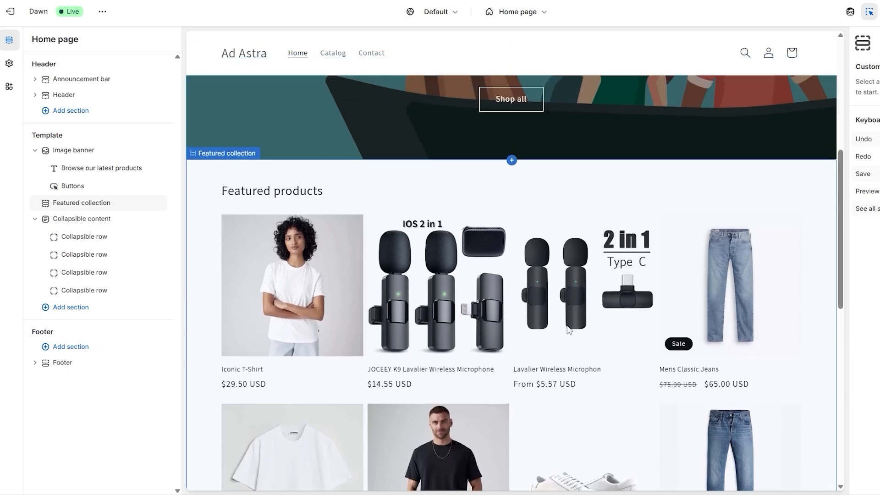
scroll(568, 330, "down", 10)
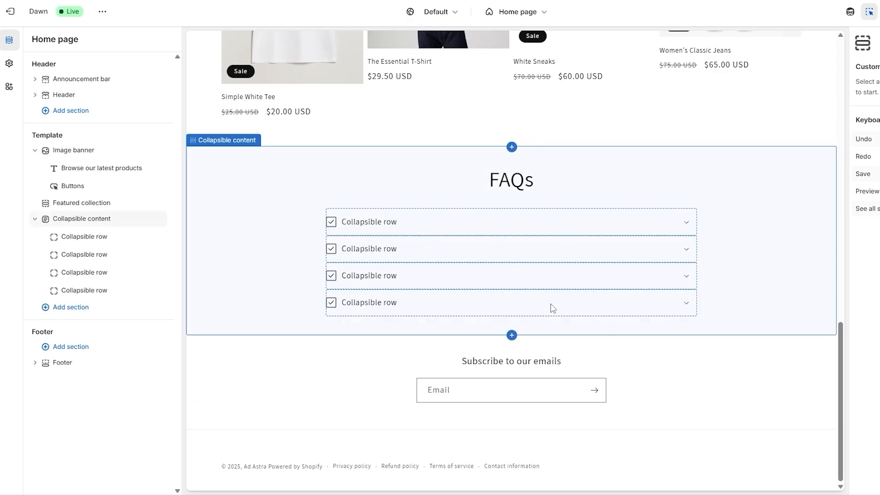
left_click(757, 277)
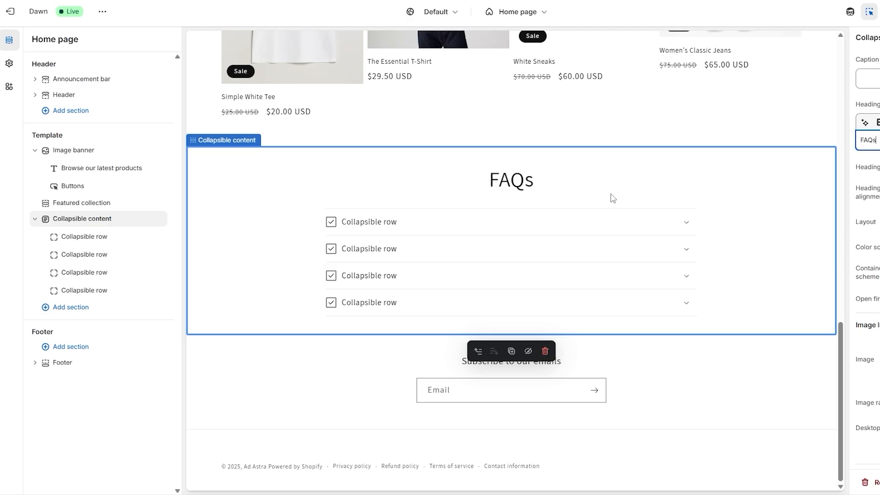
left_click(545, 351)
Step: Examine the home page preview from the image banner through the featured products to the footer
scroll(687, 303, "up", 10)
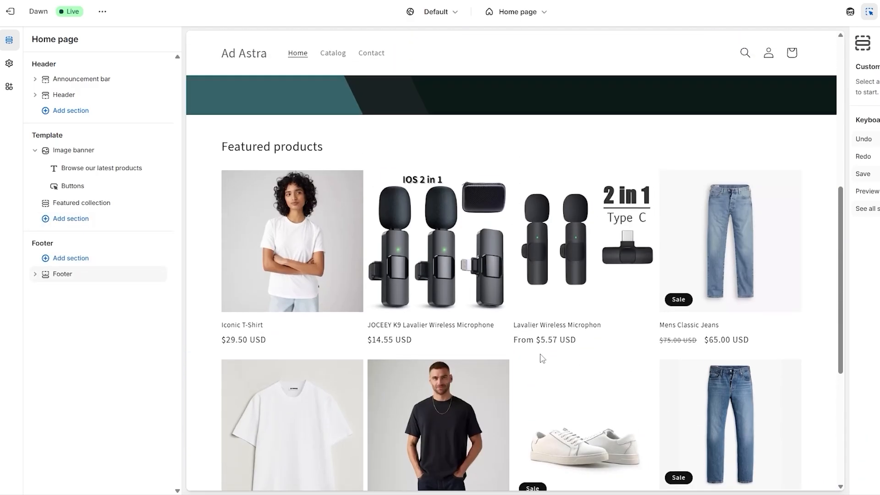
scroll(738, 268, "down", 9)
scroll(235, 260, "up", 3)
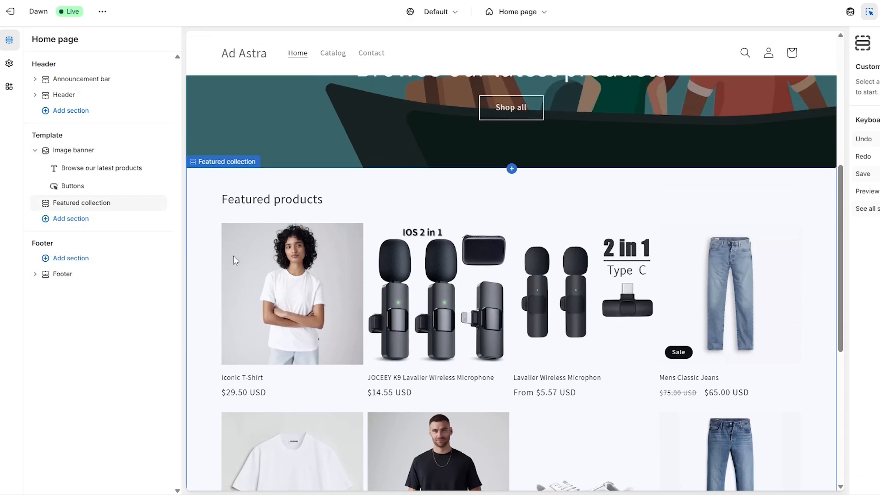
scroll(389, 373, "down", 7)
scroll(468, 389, "up", 11)
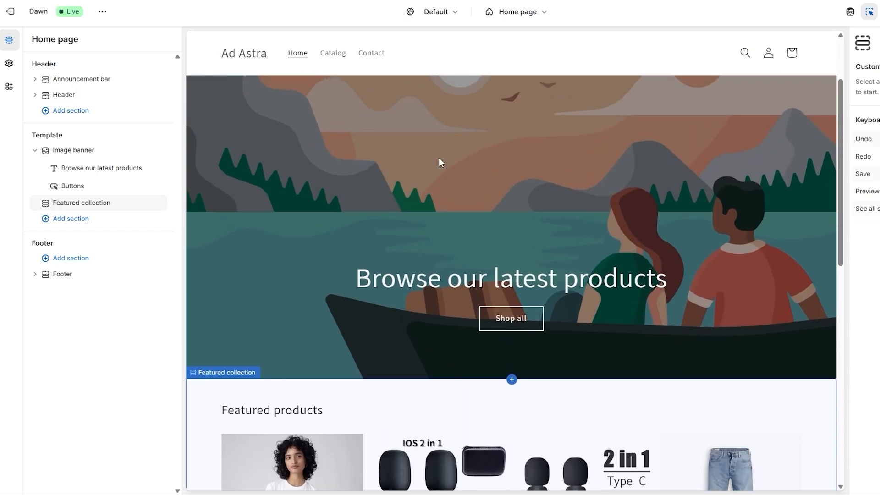
scroll(530, 245, "up", 1)
scroll(529, 244, "up", 1)
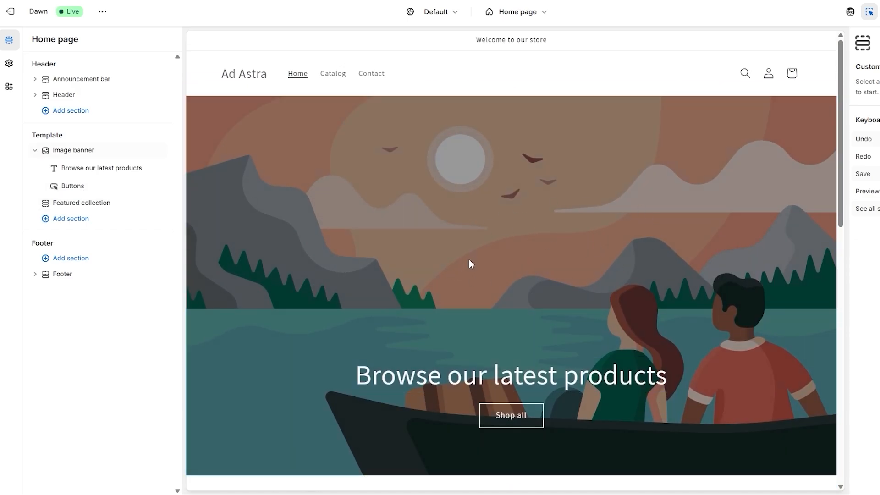
scroll(558, 310, "down", 2)
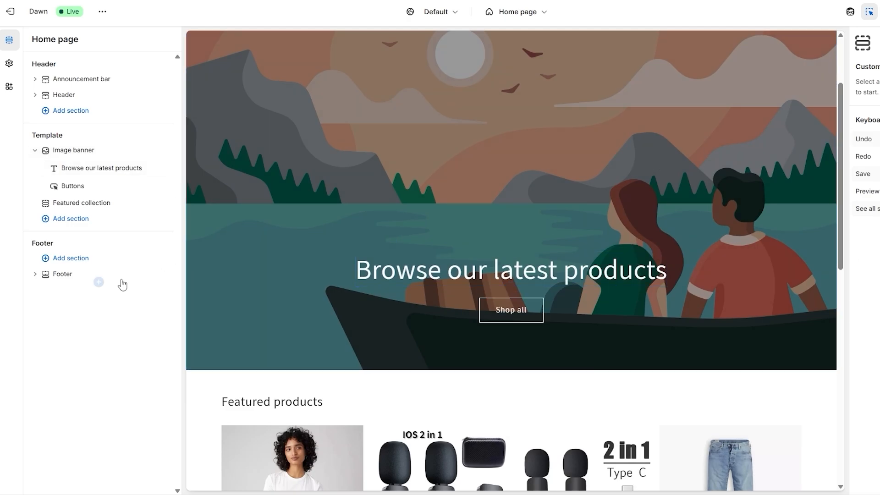
Step: Set the image banner's image behavior to Ambient movement
mouse_move(64, 159)
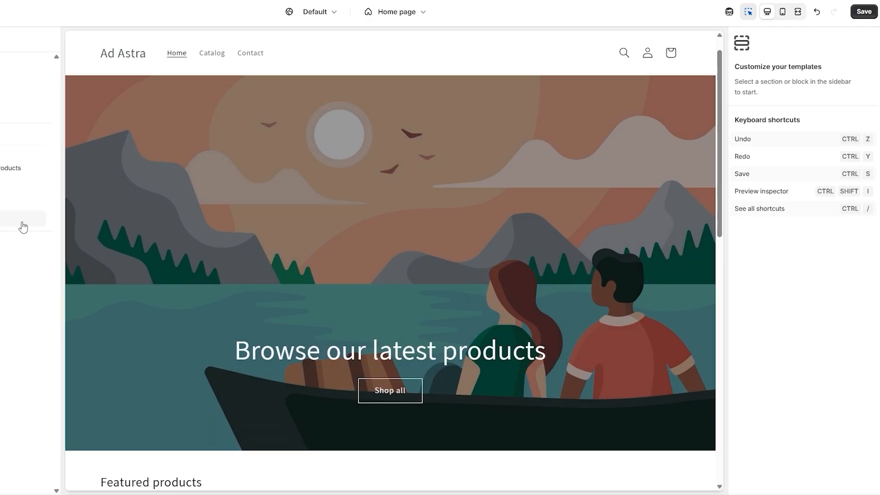
left_click(406, 193)
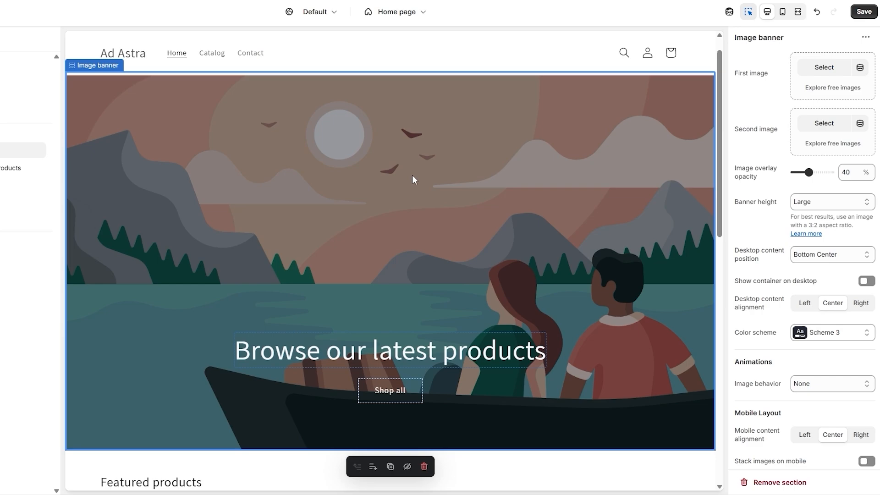
scroll(816, 197, "down", 2)
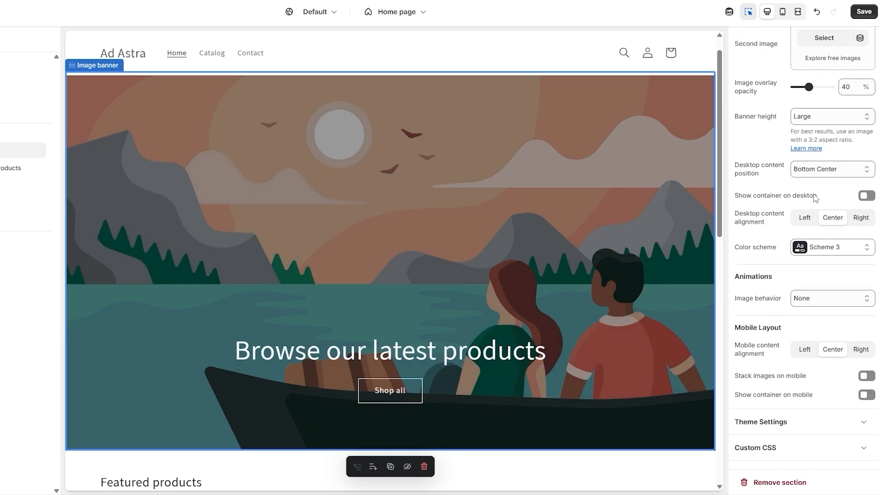
scroll(747, 68, "up", 2)
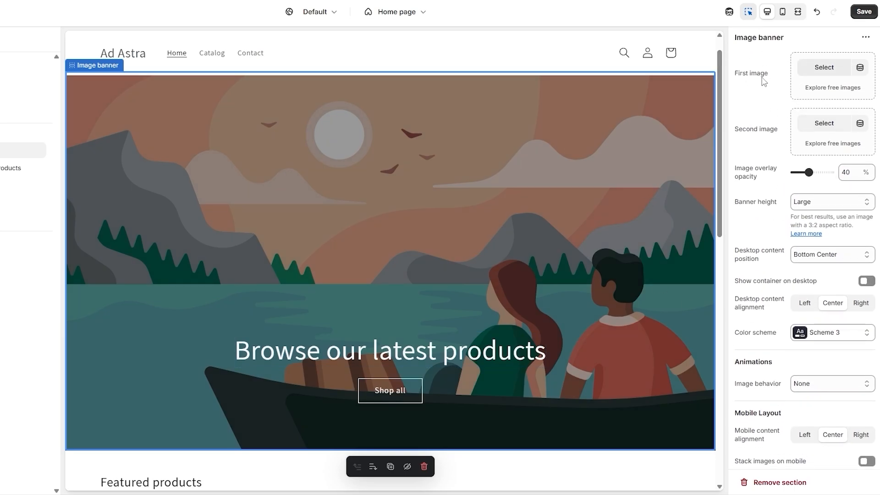
scroll(761, 188, "down", 1)
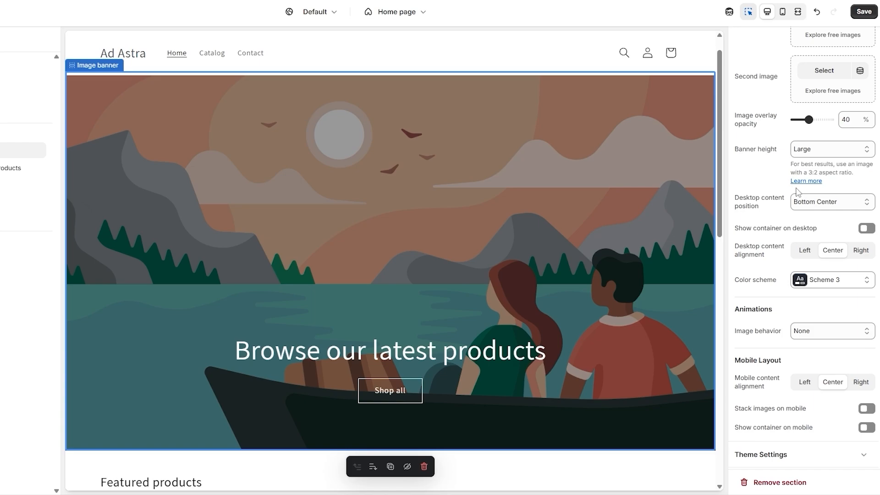
scroll(797, 195, "down", 1)
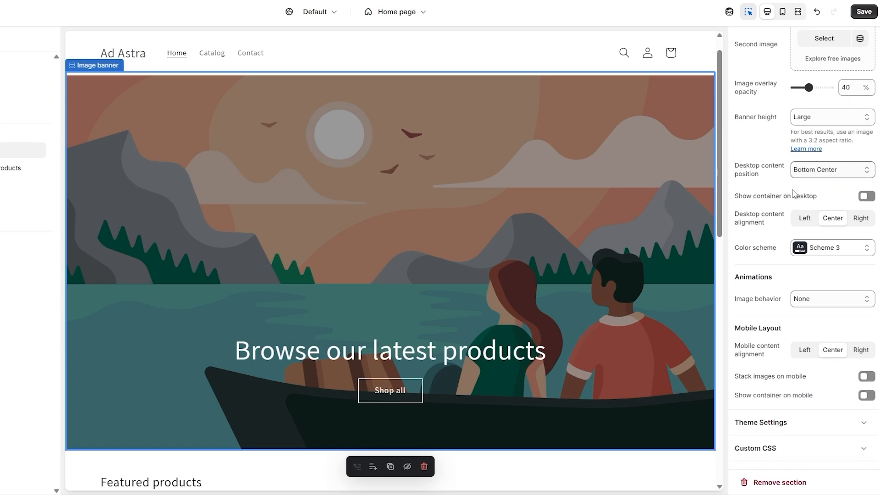
left_click(824, 299)
left_click(812, 323)
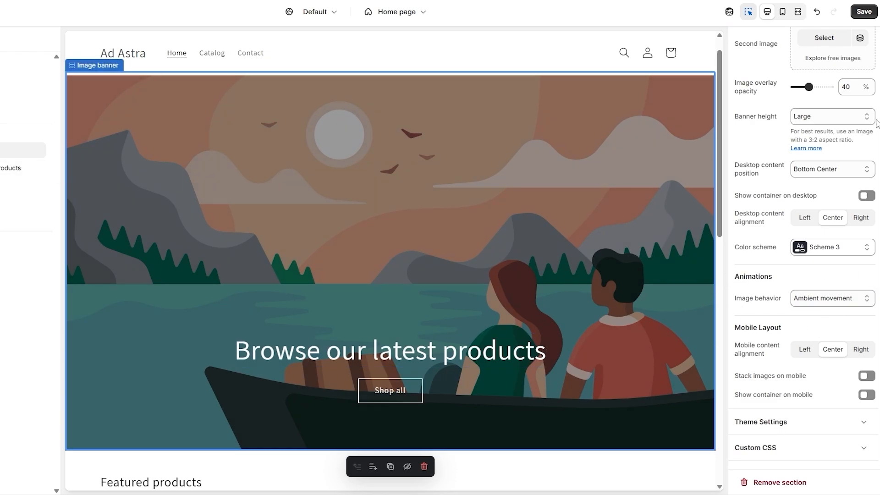
scroll(845, 119, "up", 3)
left_click(830, 69)
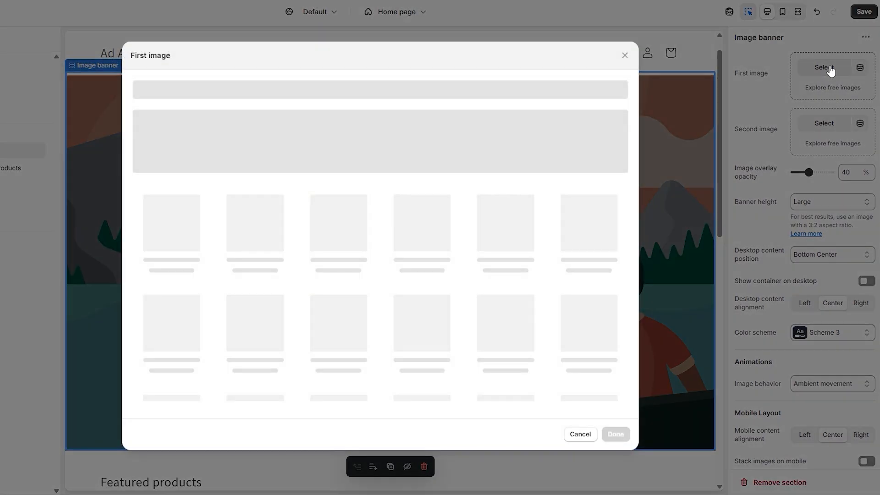
scroll(302, 269, "down", 5)
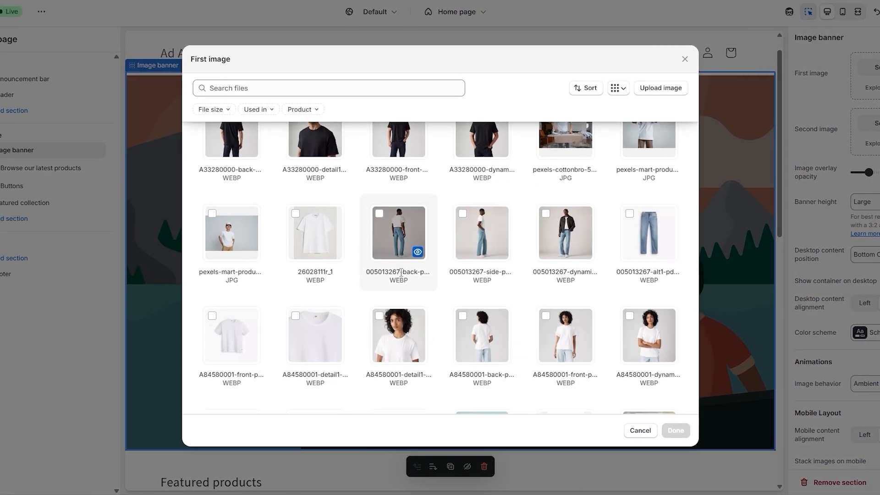
scroll(367, 270, "down", 10)
scroll(463, 376, "up", 15)
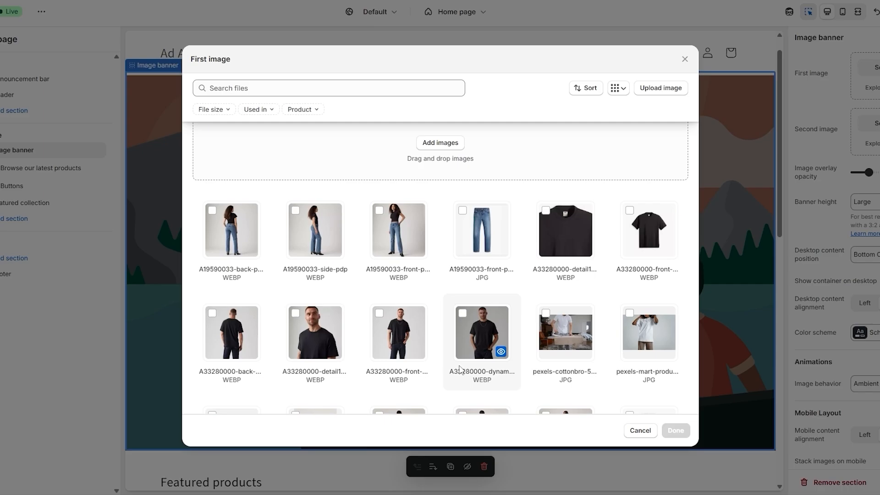
left_click(644, 432)
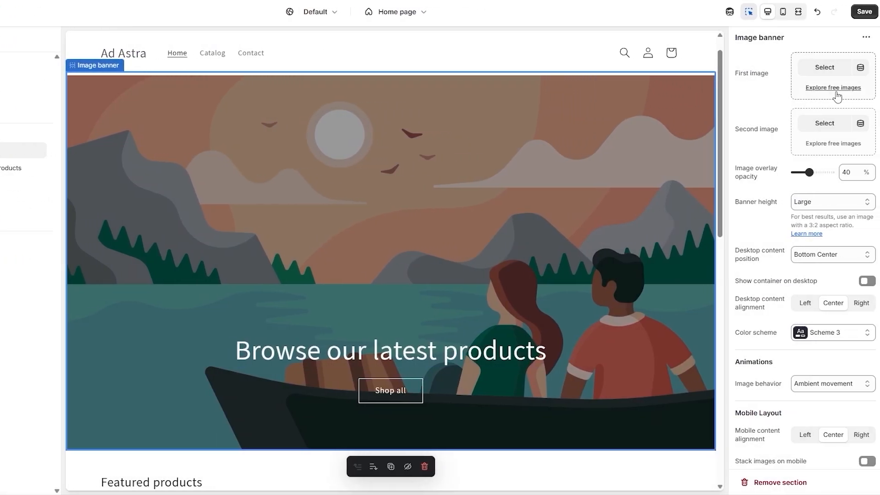
Step: Search the free images for "clothing" to fill the banner's first image
left_click(834, 88)
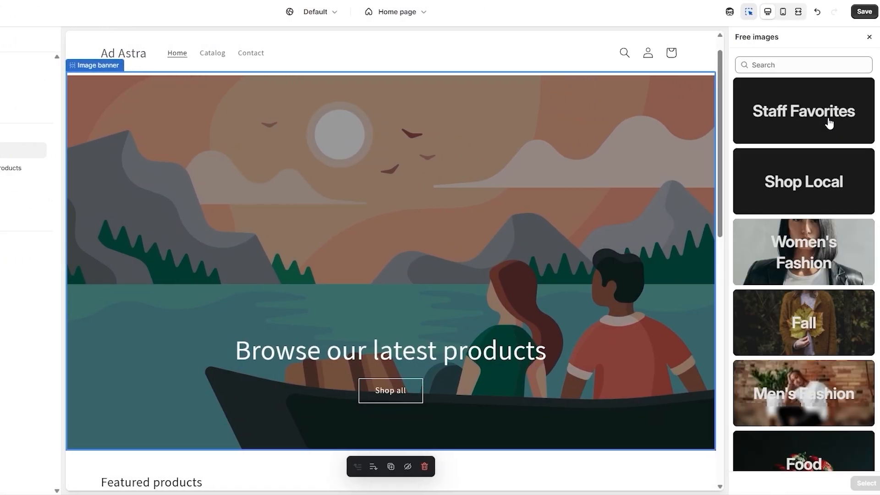
scroll(853, 197, "down", 8)
scroll(852, 223, "up", 10)
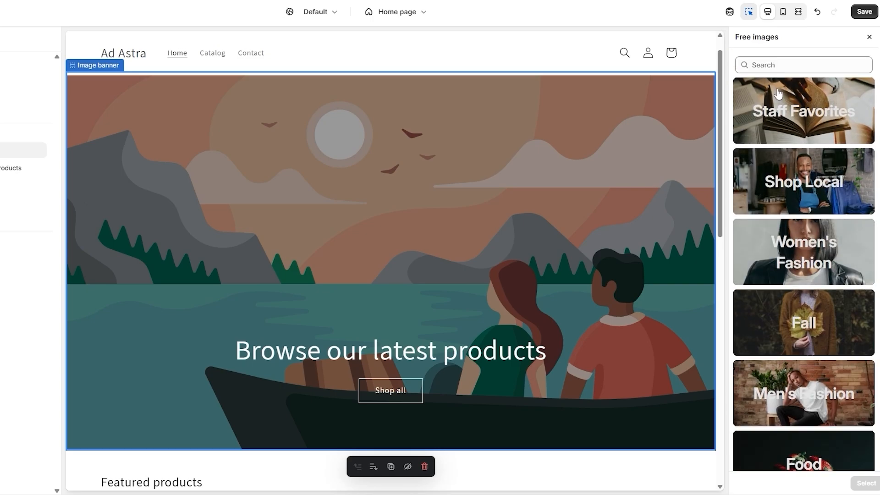
left_click(764, 68)
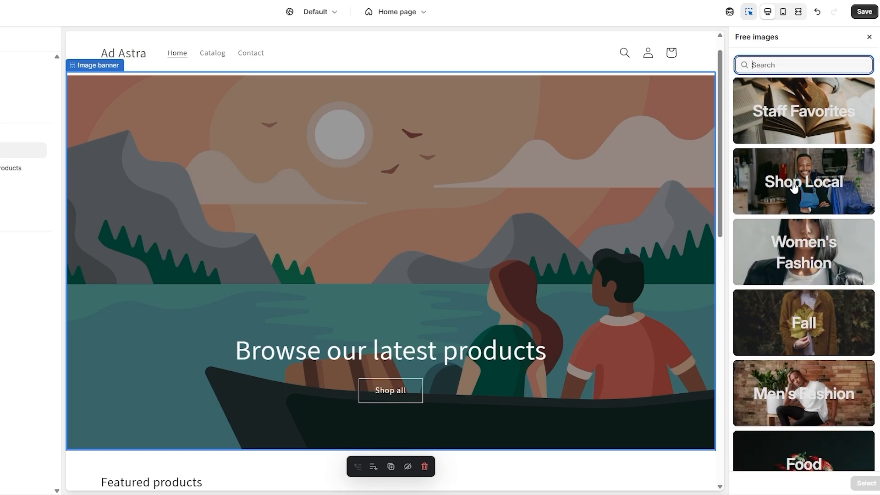
type("clothing")
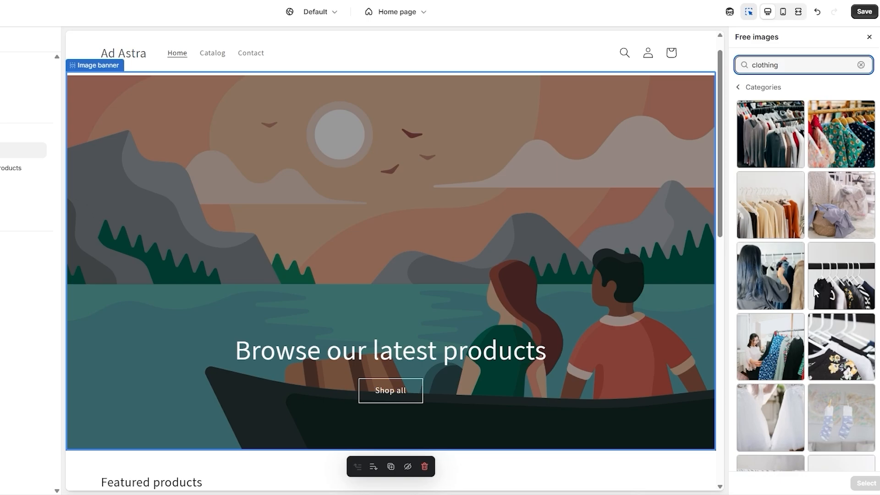
Step: Preview several clothing photos and set the one with wooden hangers on a dark rail as the banner's first image
left_click(833, 300)
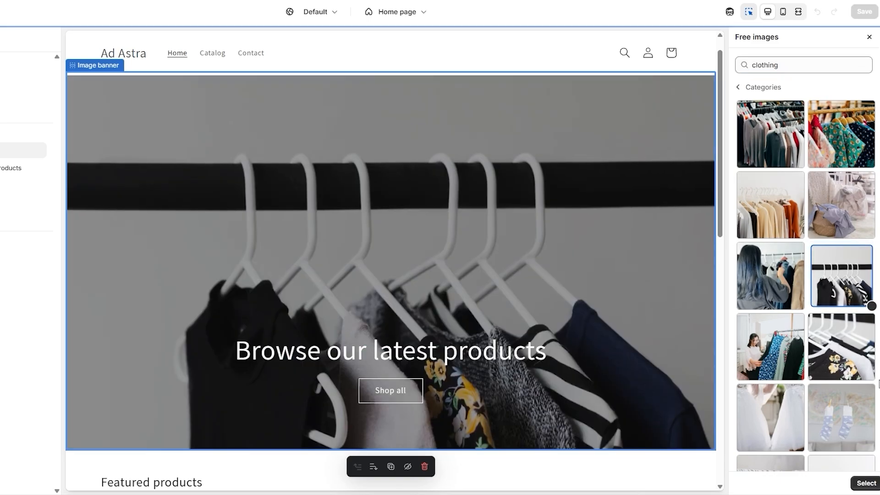
scroll(830, 316, "down", 3)
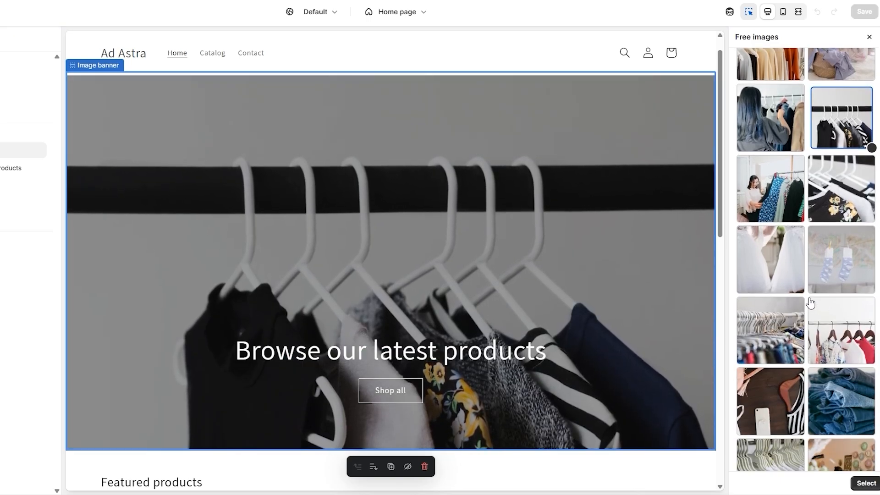
scroll(761, 293, "down", 2)
left_click(761, 292)
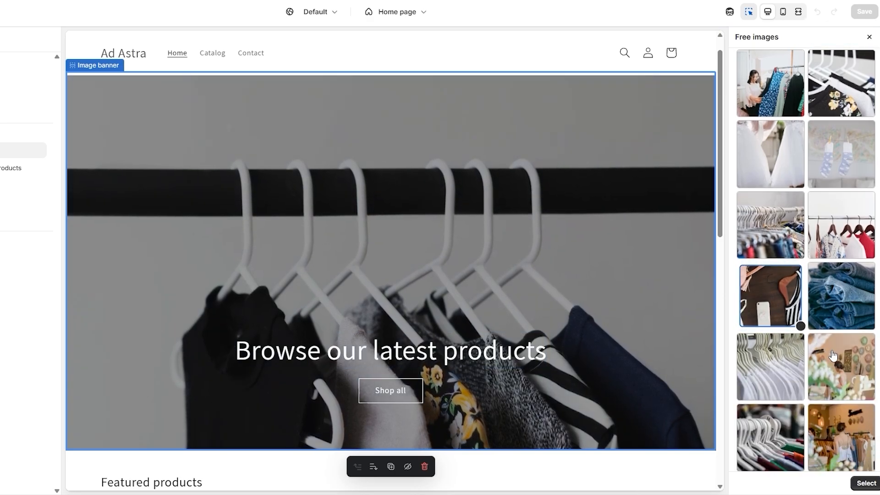
scroll(774, 332, "down", 2)
left_click(770, 404)
scroll(766, 401, "down", 3)
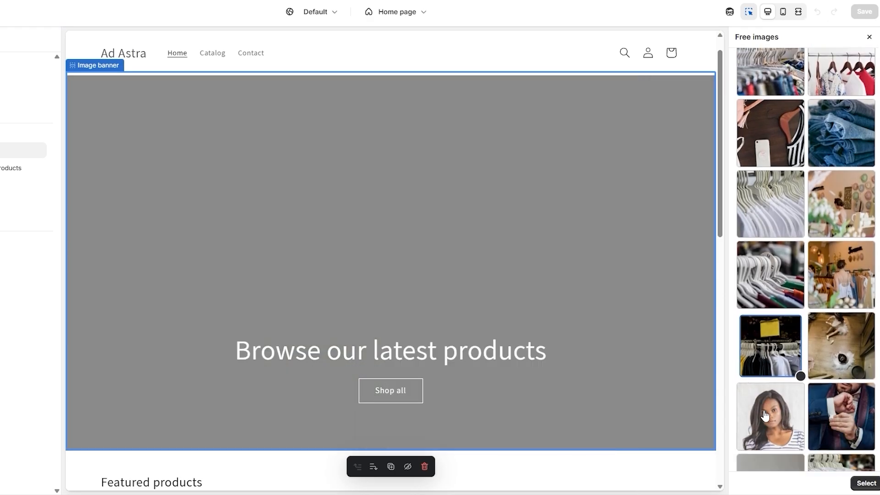
left_click(763, 400)
scroll(773, 424, "down", 1)
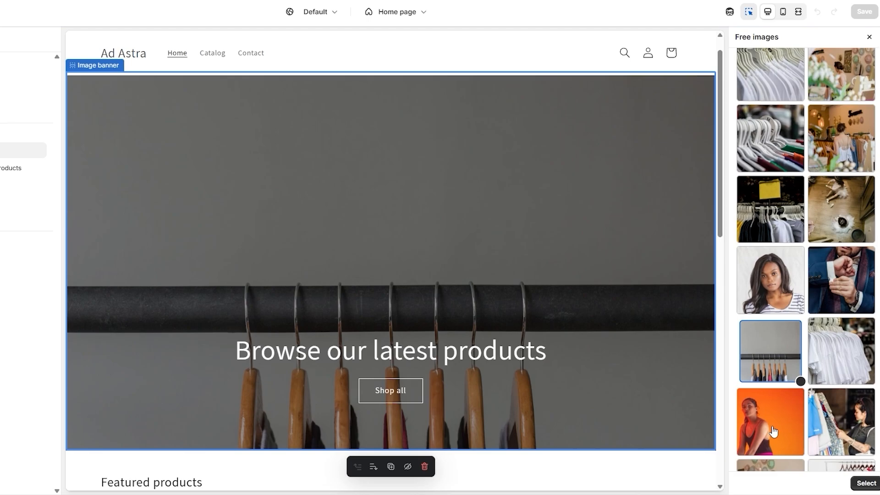
left_click(865, 483)
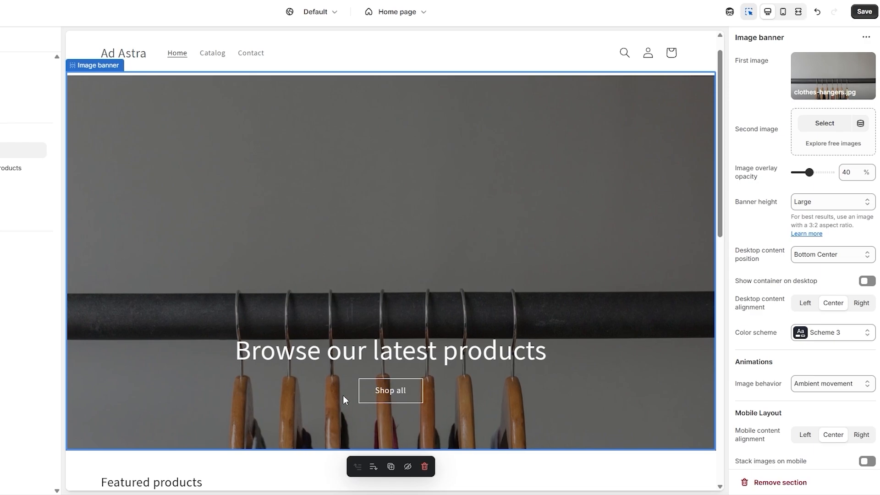
Step: Set the image banner's desktop content position to Top Center
scroll(810, 284, "down", 2)
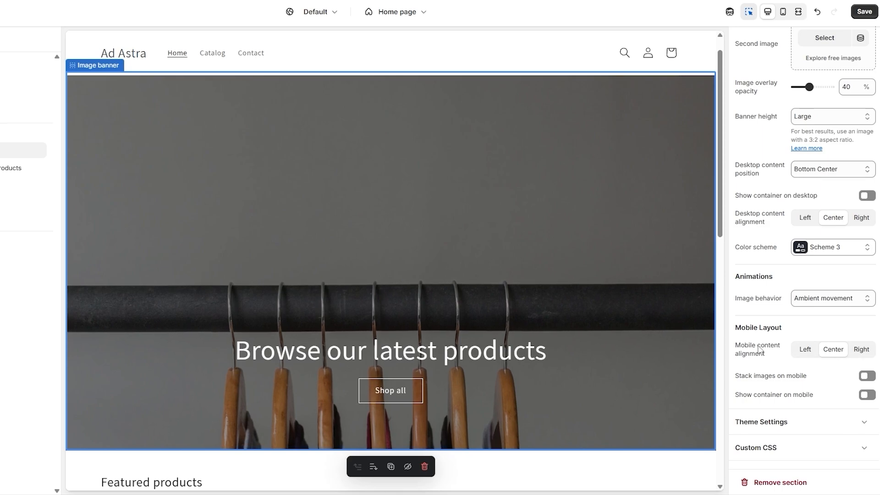
scroll(759, 351, "up", 2)
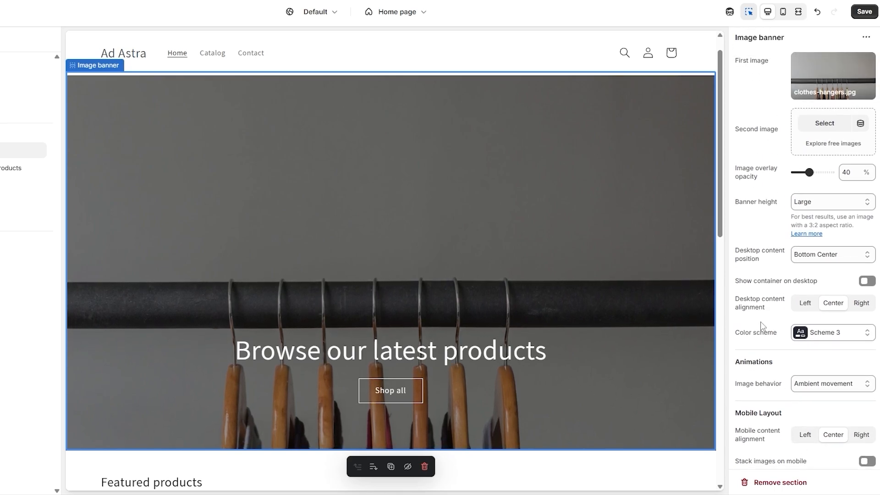
left_click(866, 282)
left_click(866, 281)
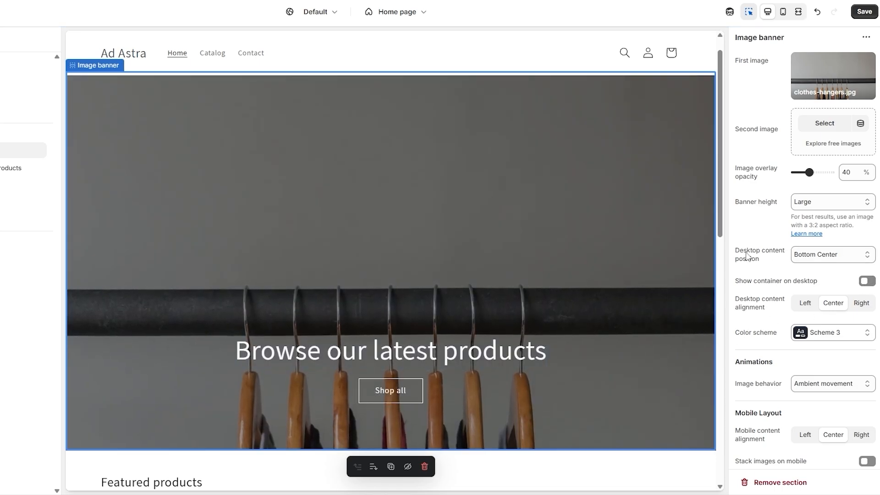
left_click_drag(747, 253, 762, 252)
left_click(820, 255)
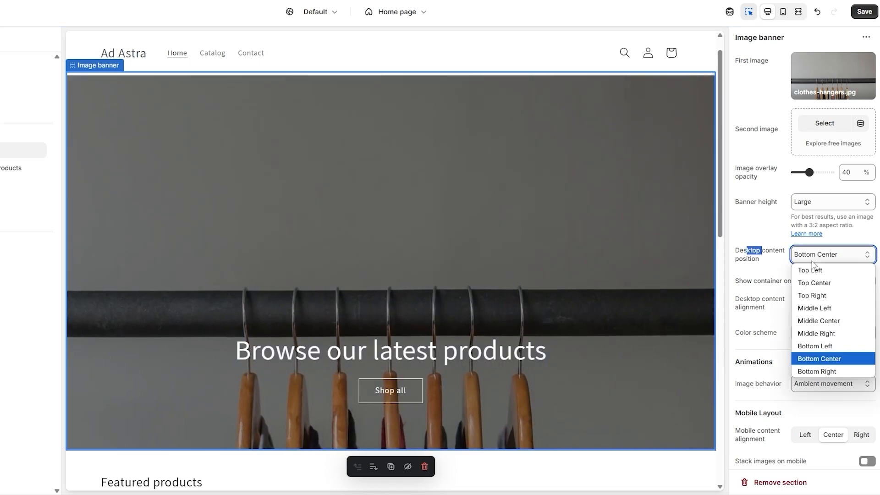
left_click(833, 288)
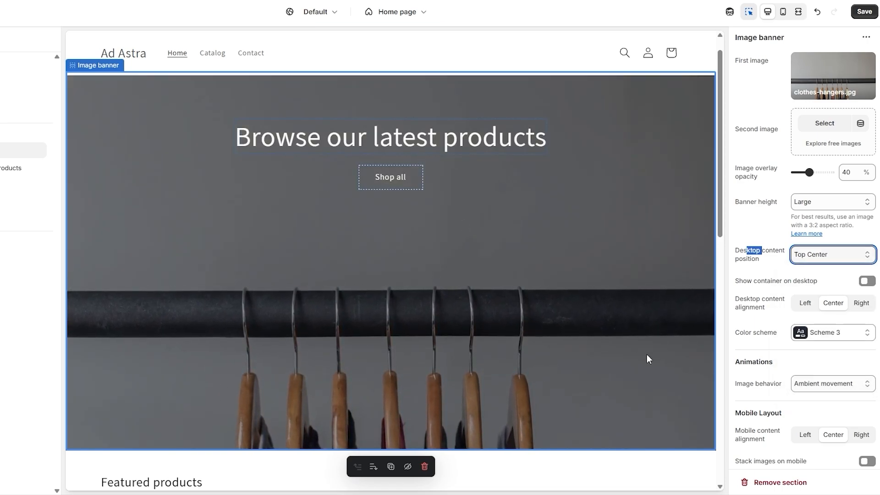
Step: Try the image banner without animation by setting its image behavior to None
scroll(807, 321, "down", 2)
left_click(825, 298)
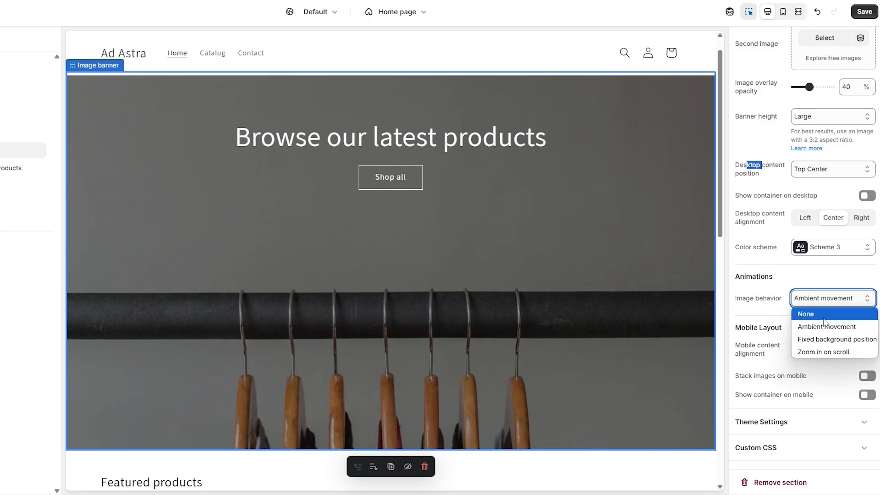
left_click(824, 319)
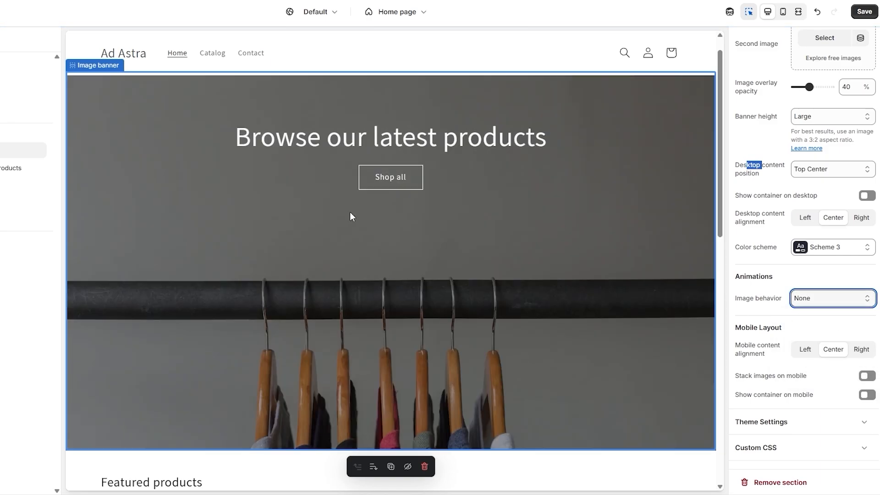
Step: Try the Zoom in on scroll image behavior in the banner preview and restore Ambient movement
left_click(832, 299)
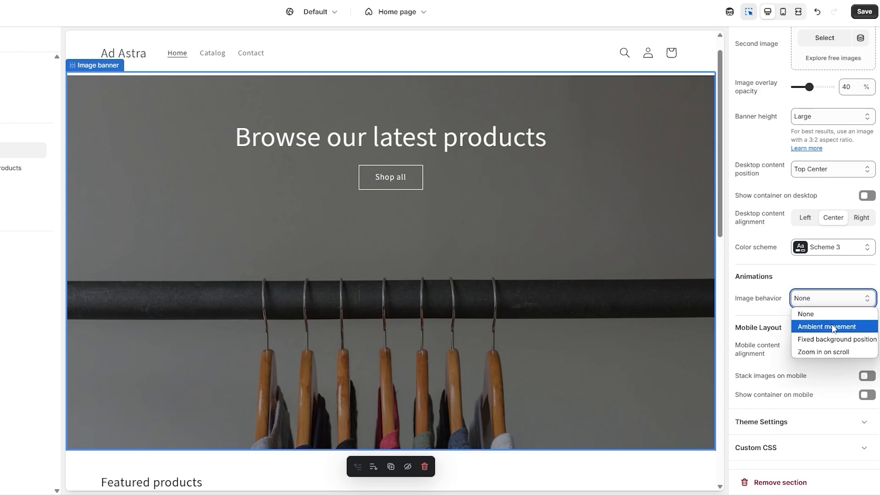
left_click(835, 352)
scroll(502, 284, "down", 3)
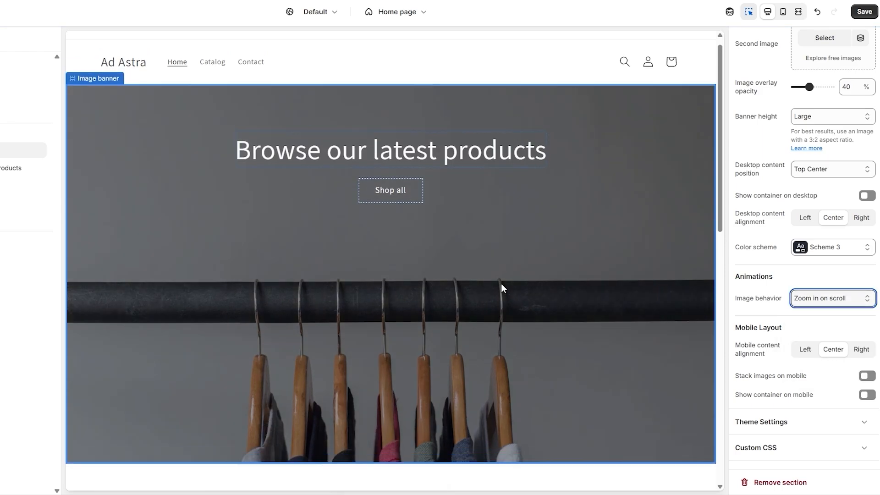
scroll(502, 284, "up", 2)
scroll(502, 284, "down", 6)
scroll(502, 286, "up", 6)
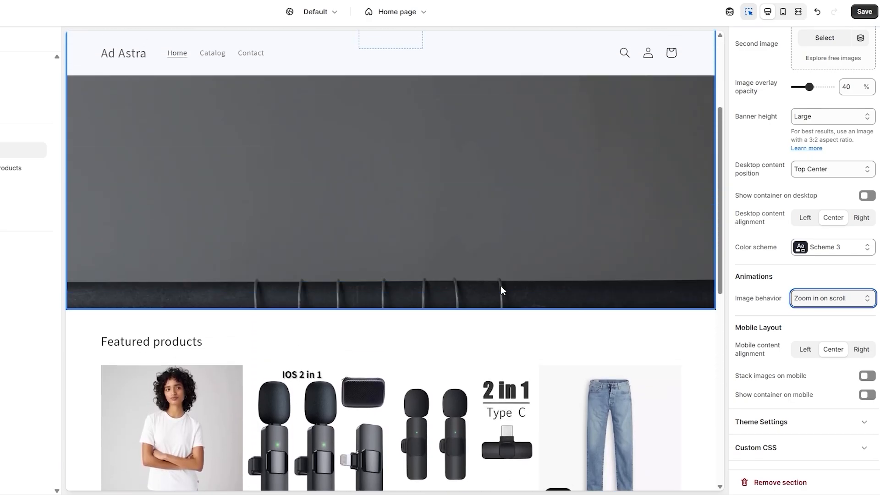
scroll(501, 285, "down", 2)
scroll(501, 285, "up", 3)
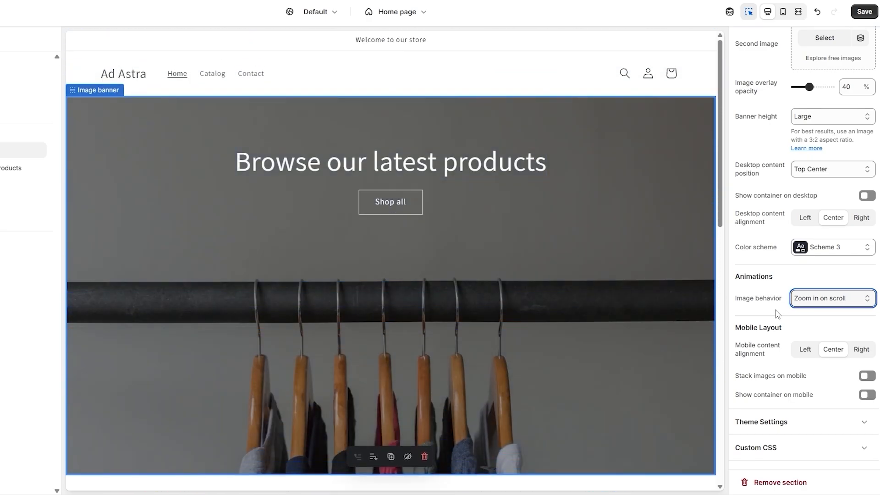
left_click(805, 302)
left_click(826, 324)
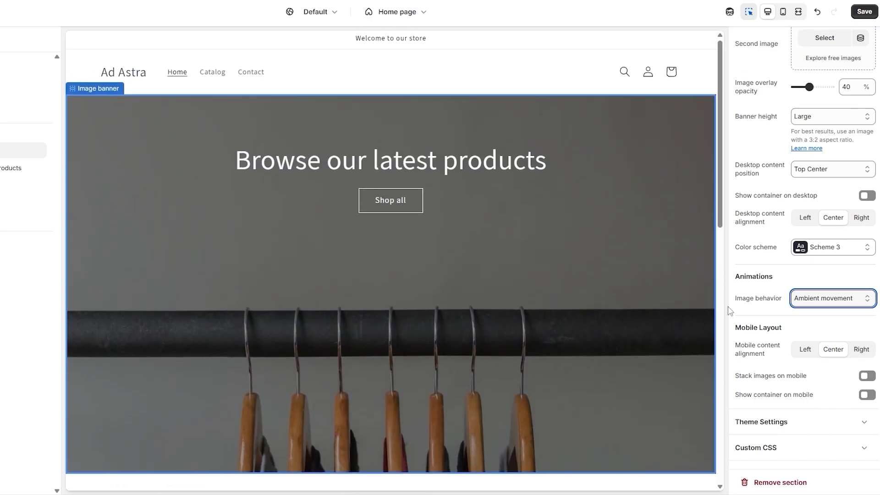
Step: Set the image banner's height to Medium and save the theme changes
scroll(839, 257, "up", 2)
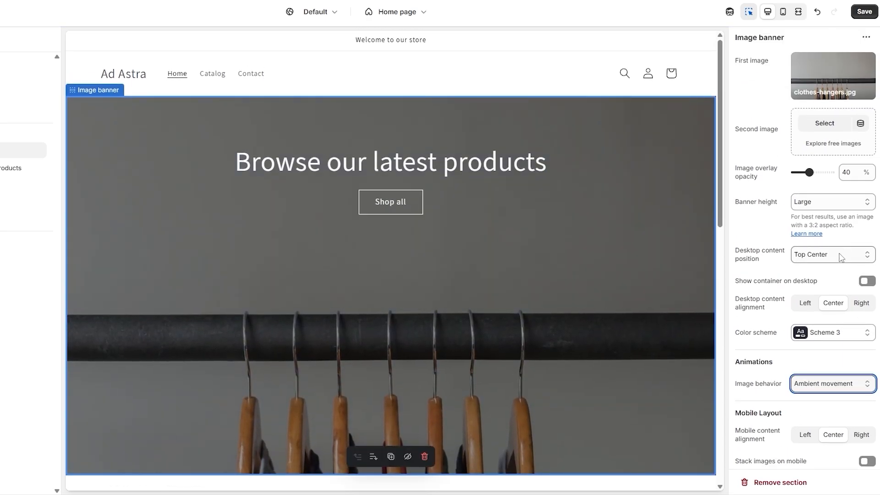
left_click(821, 204)
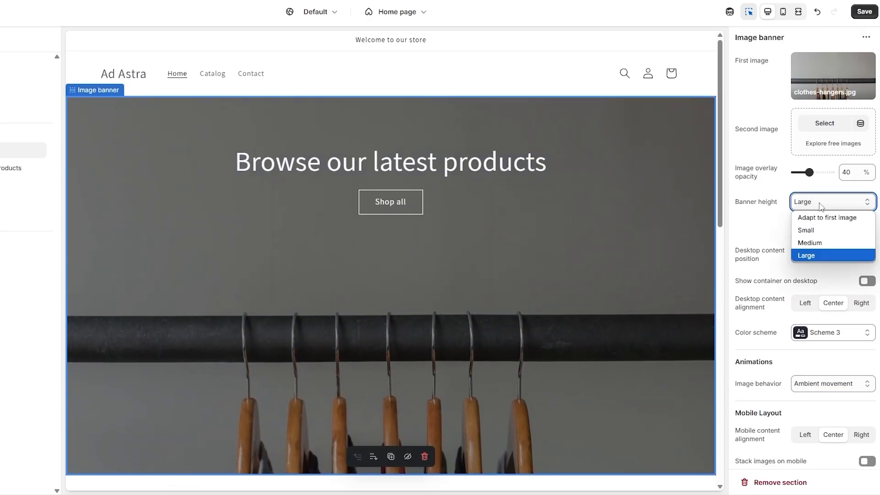
left_click(828, 241)
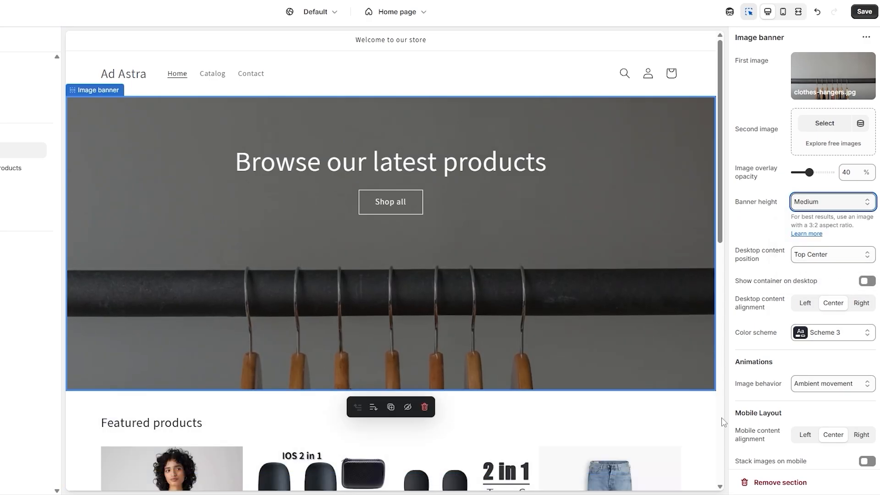
left_click(864, 11)
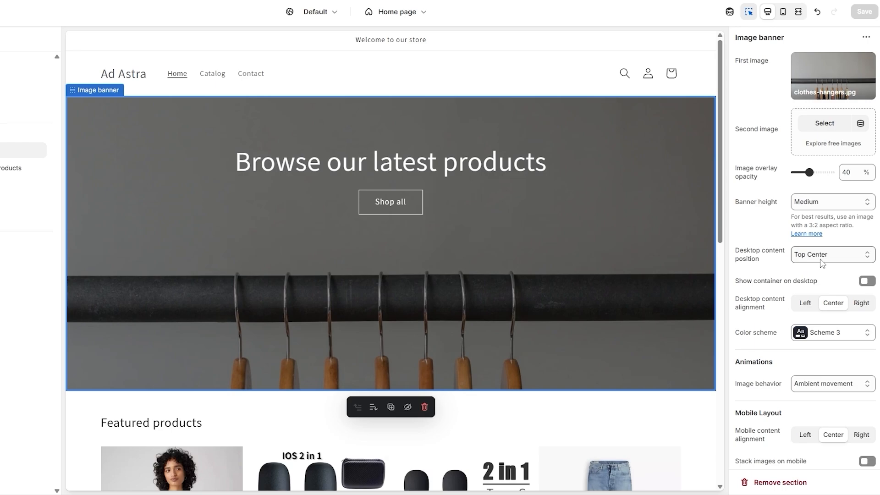
Step: Remove the Buttons block from the image banner section
scroll(821, 261, "down", 2)
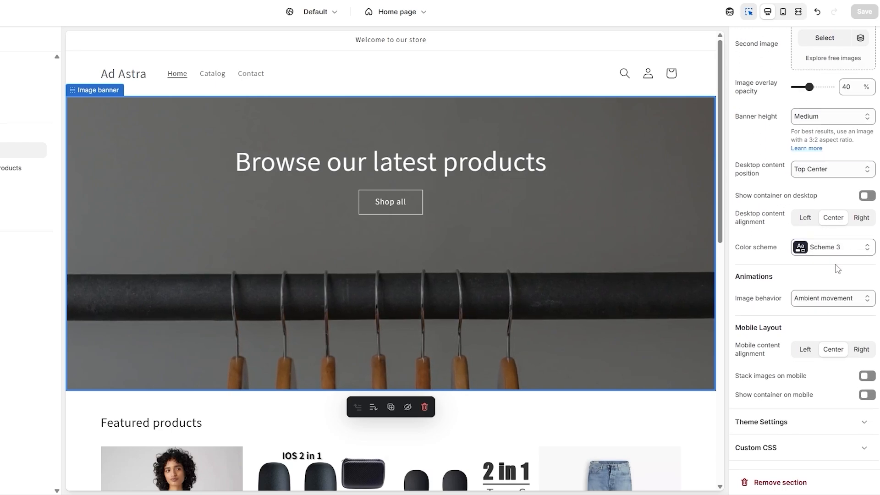
scroll(840, 270, "up", 2)
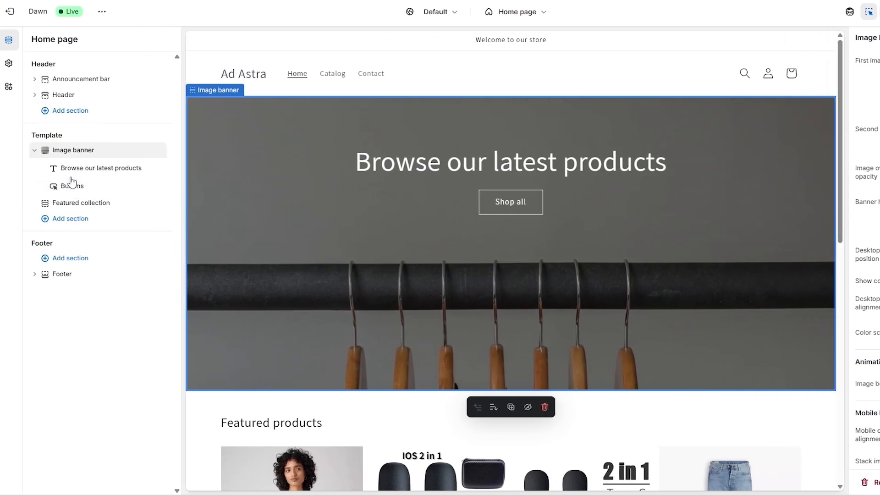
left_click(73, 188)
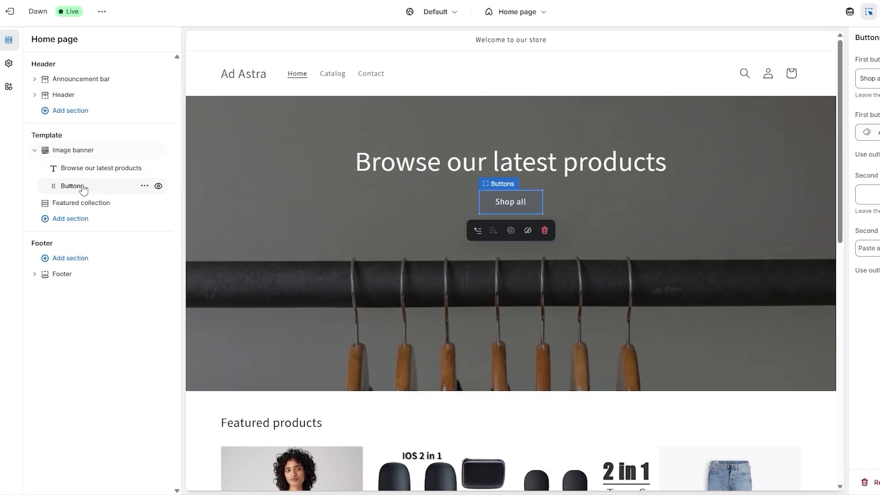
left_click(143, 189)
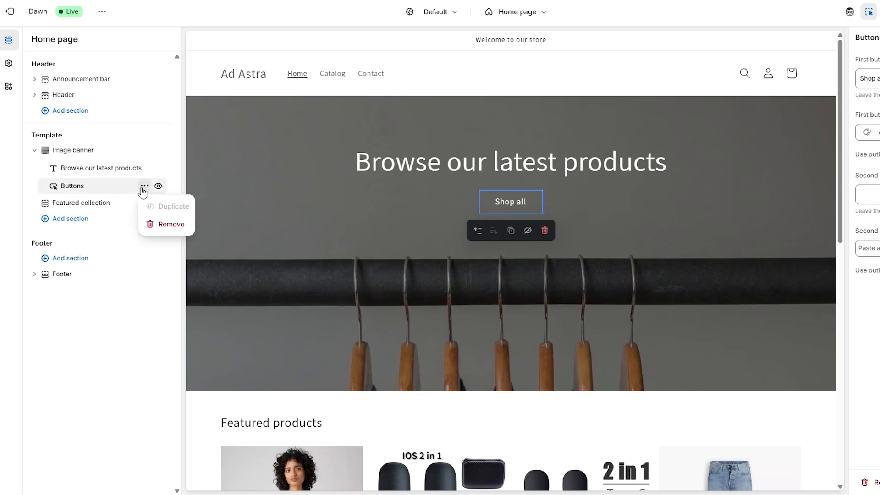
left_click(143, 188)
left_click(145, 188)
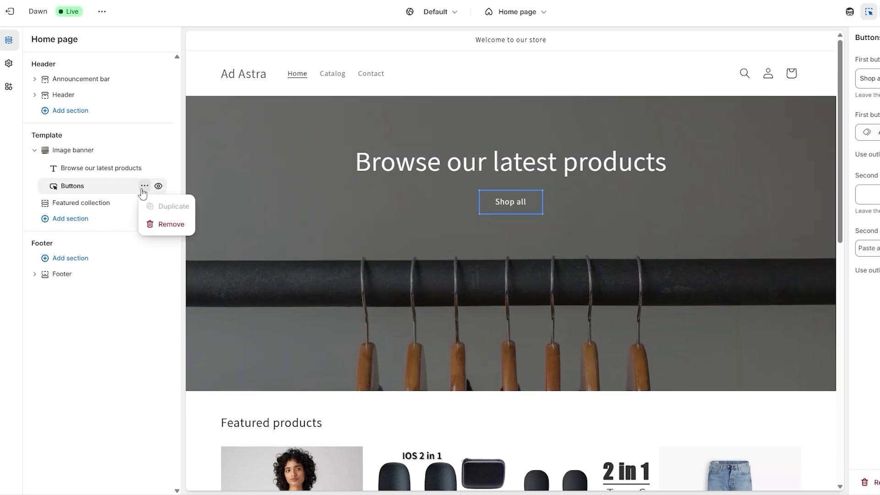
left_click(161, 226)
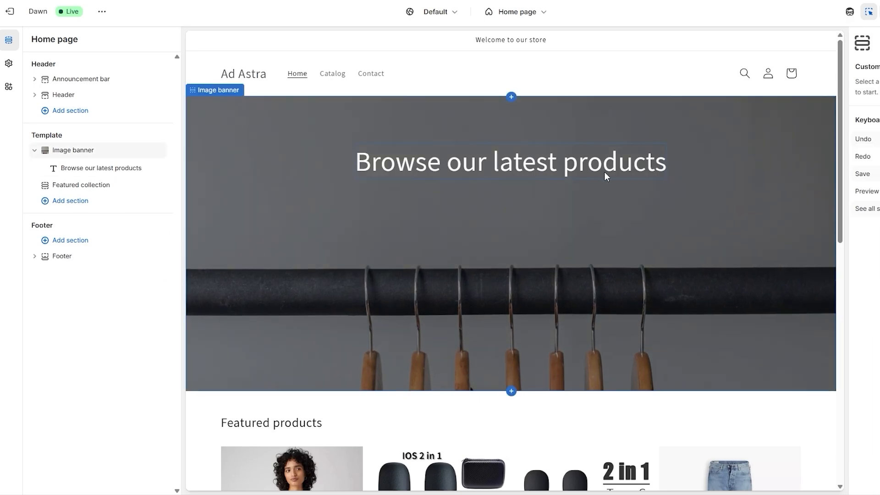
Step: Add a Collapsible content section below the featured collection and set its heading to "FAQs"
left_click(88, 169)
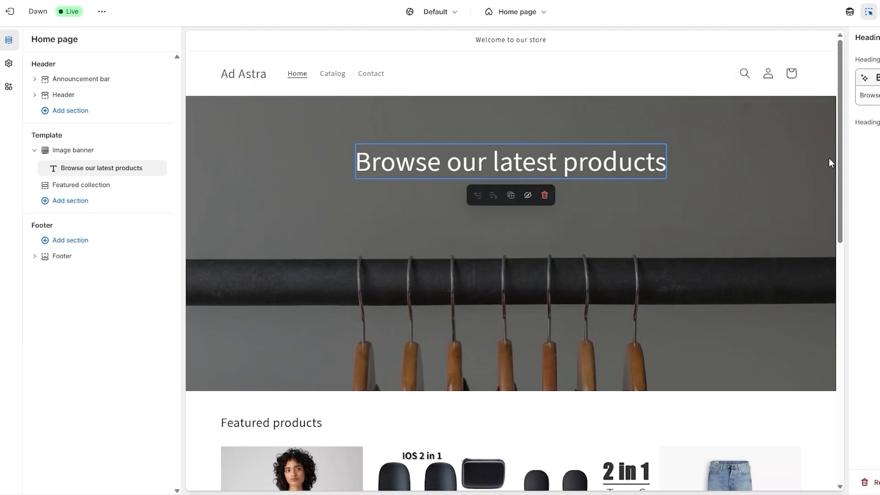
scroll(778, 348, "down", 6)
scroll(656, 375, "up", 6)
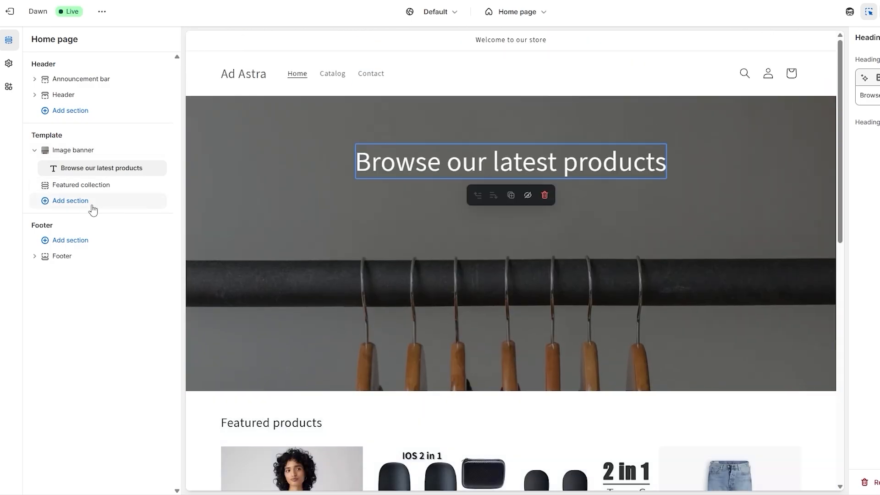
left_click(78, 202)
scroll(239, 316, "down", 2)
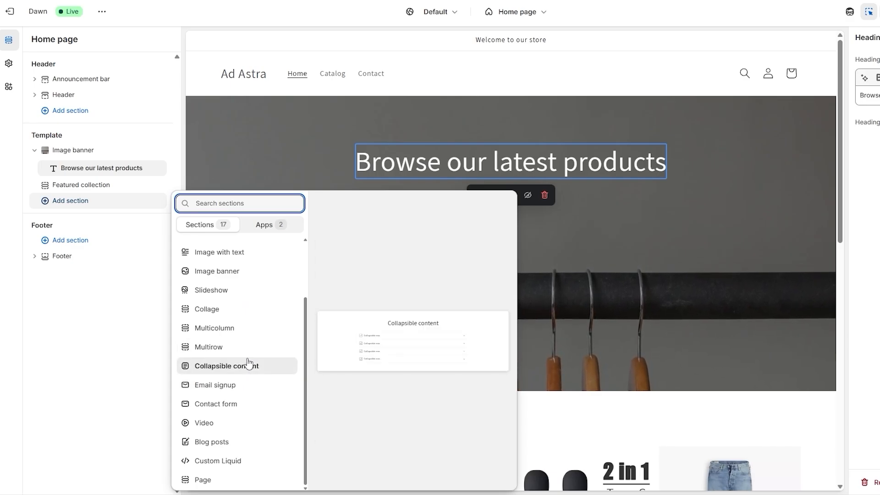
left_click(248, 367)
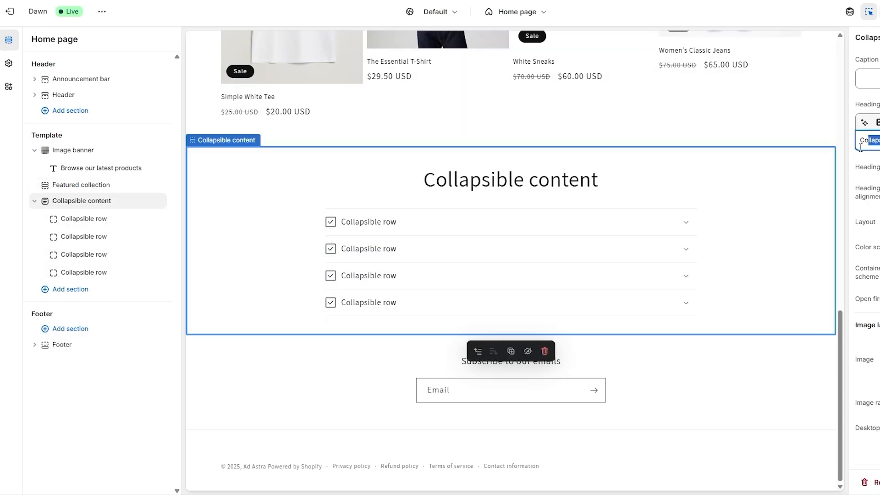
left_click_drag(860, 146, 847, 151)
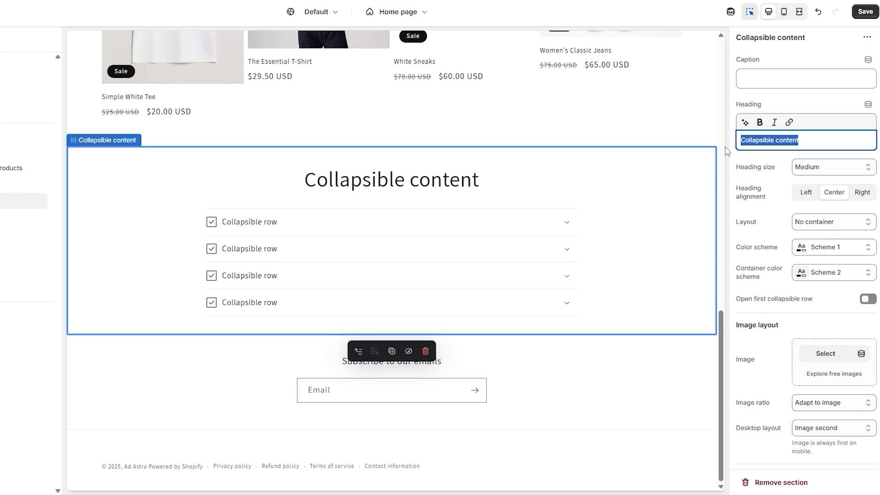
type("FAQs")
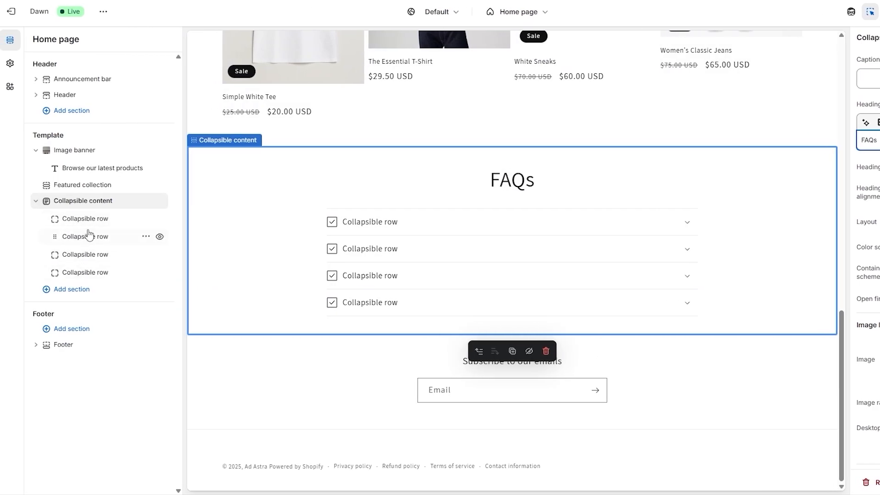
Step: Insert a collapsible row at the start of the FAQs with heading "questions?", row content "answers" and icon None
left_click(108, 228)
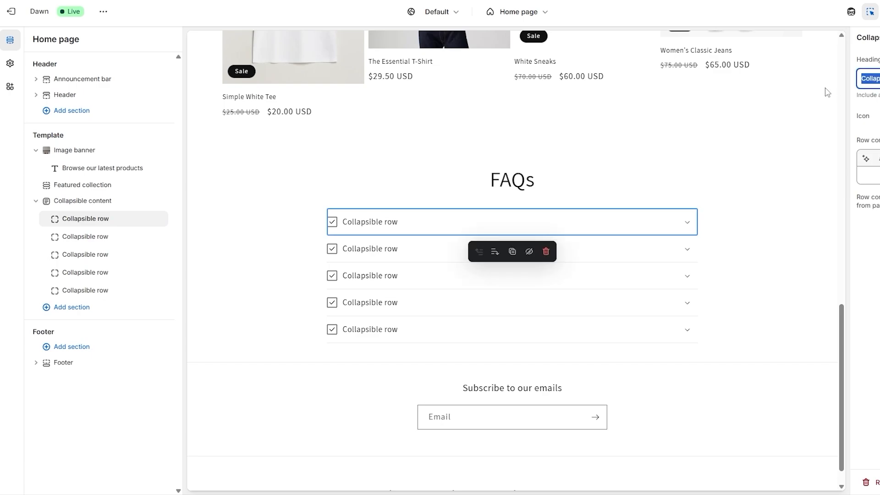
type("questions?")
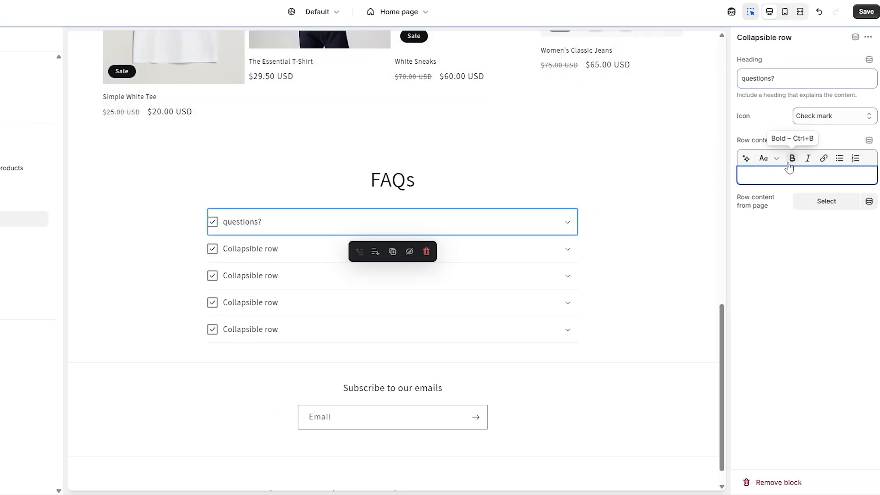
type("answers")
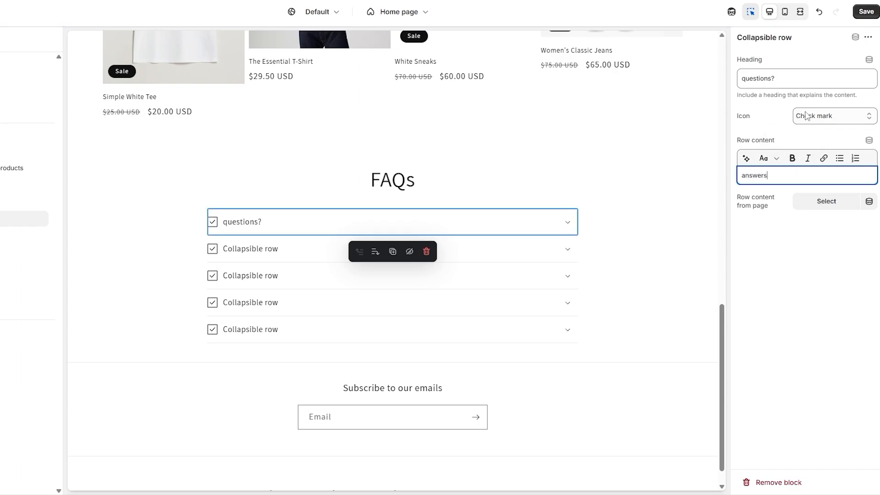
left_click(834, 116)
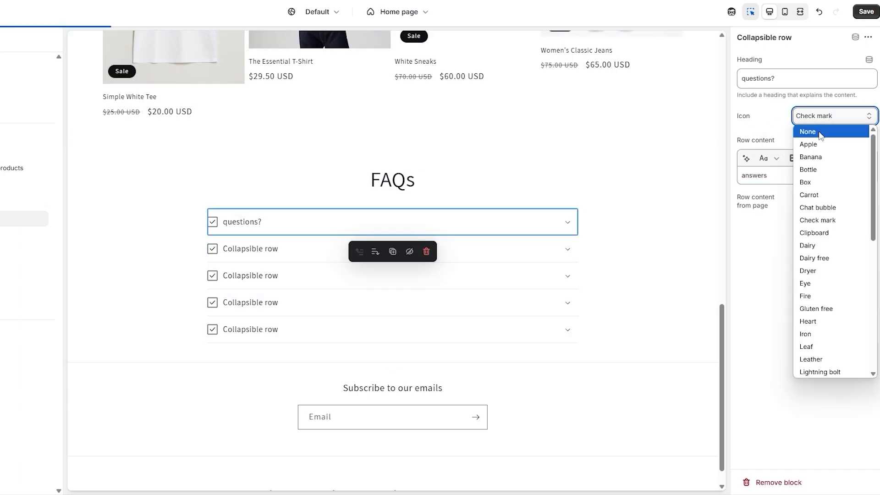
left_click(807, 124)
Step: Set the icon of the other collapsible rows to None and remove one row, leaving four
left_click(282, 248)
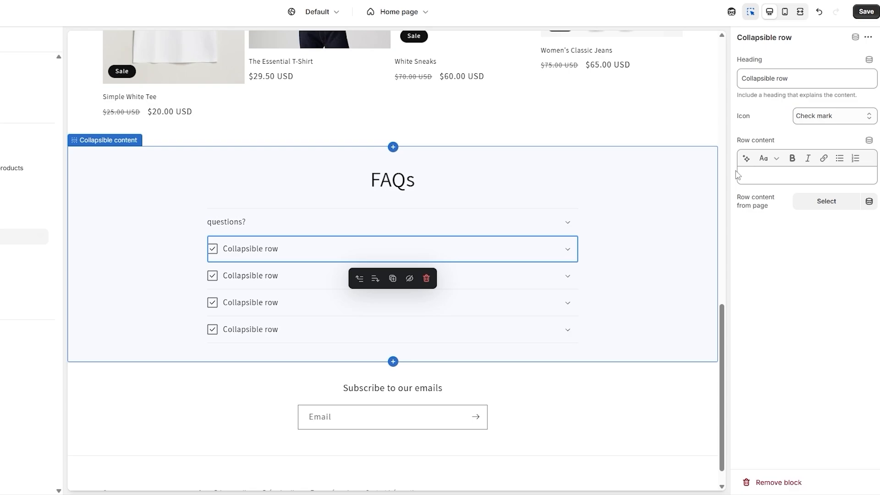
left_click(834, 116)
left_click(807, 122)
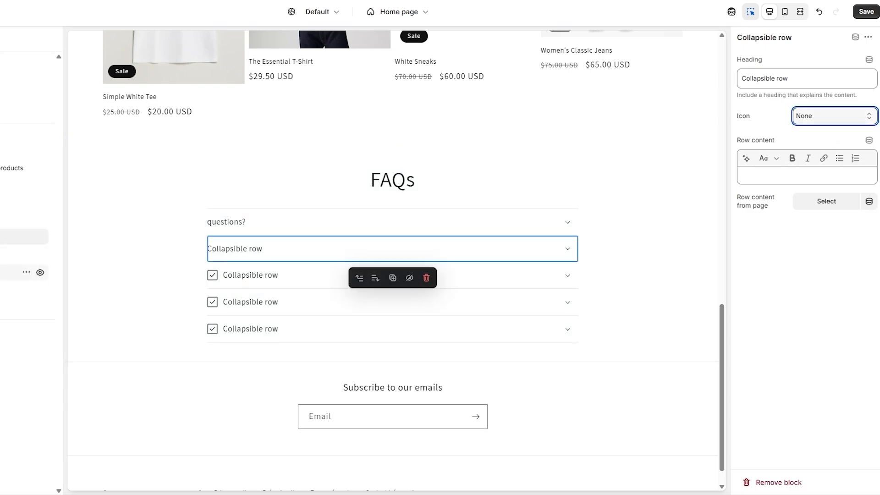
left_click(23, 273)
left_click(23, 254)
left_click(834, 116)
left_click(807, 122)
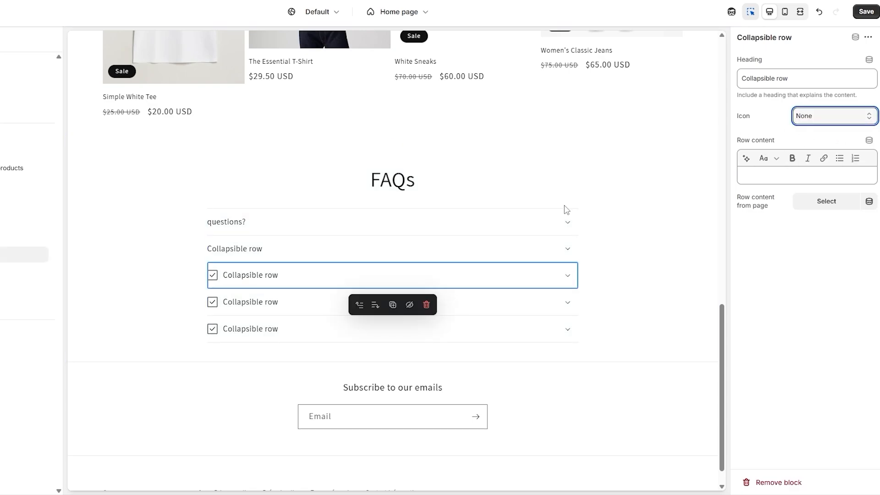
left_click(23, 273)
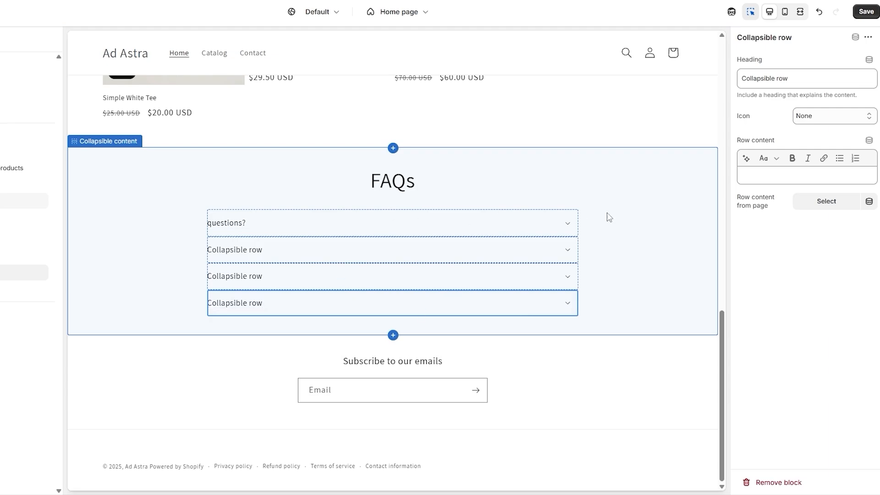
Step: Test expanding and collapsing the "questions?" row in the preview, and save and exit the theme editor
left_click(568, 224)
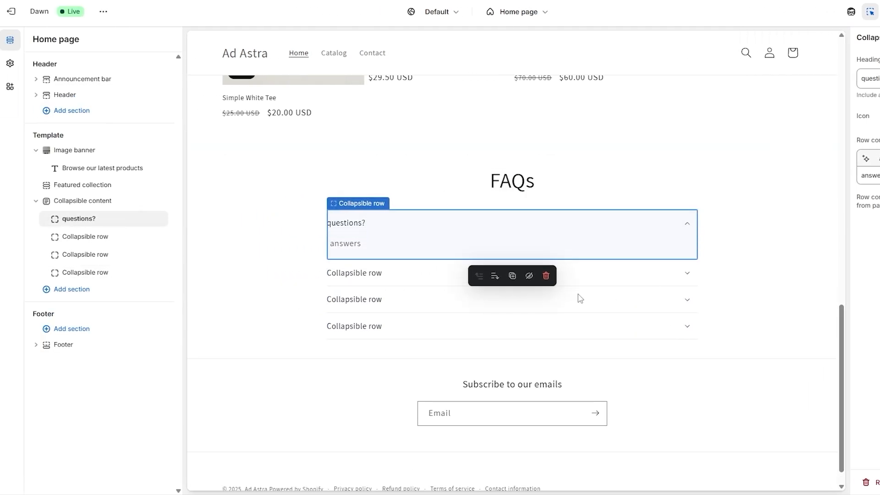
left_click(687, 224)
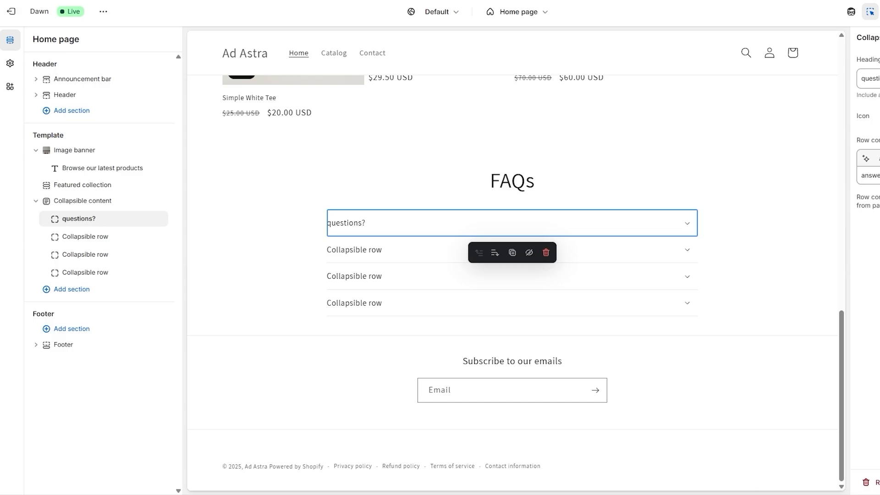
scroll(717, 367, "up", 15)
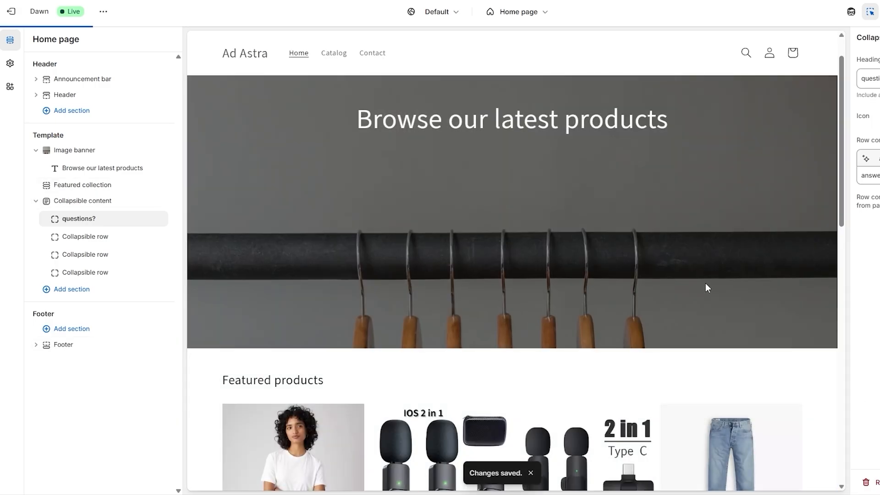
left_click(10, 12)
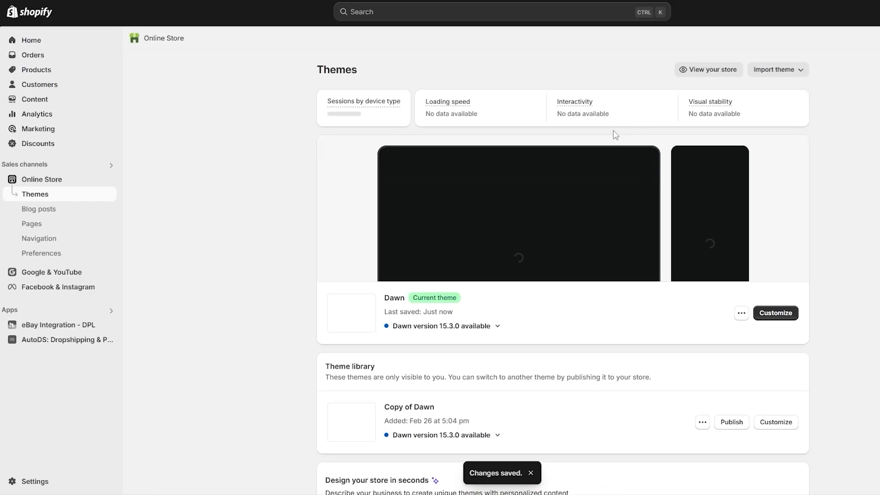